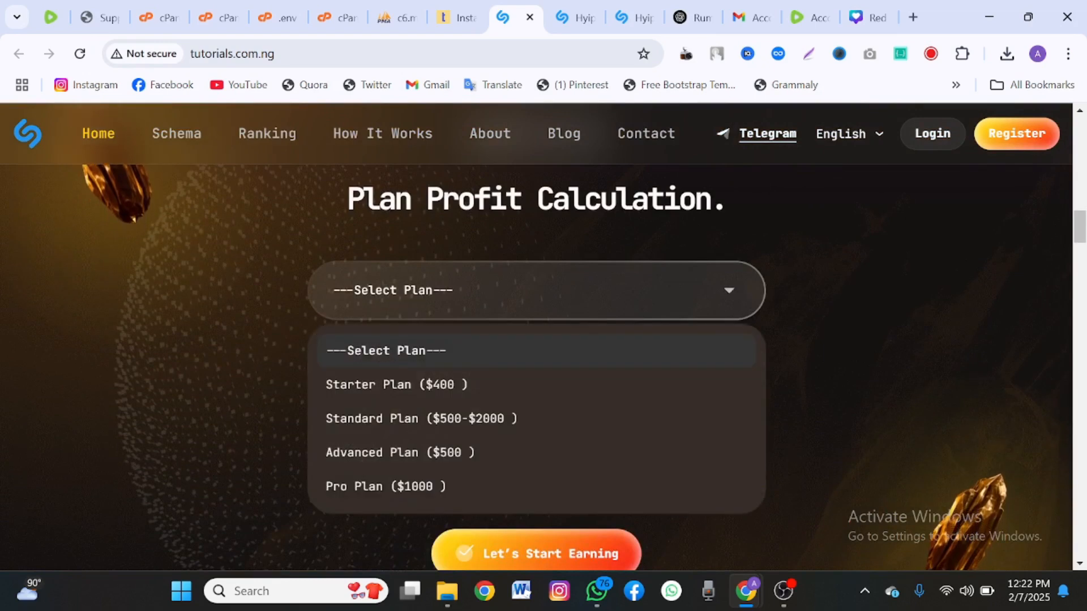
Pick Starter Plan in the Plan Profit Calculation dropdown and scroll down the homepage.
click(397, 385)
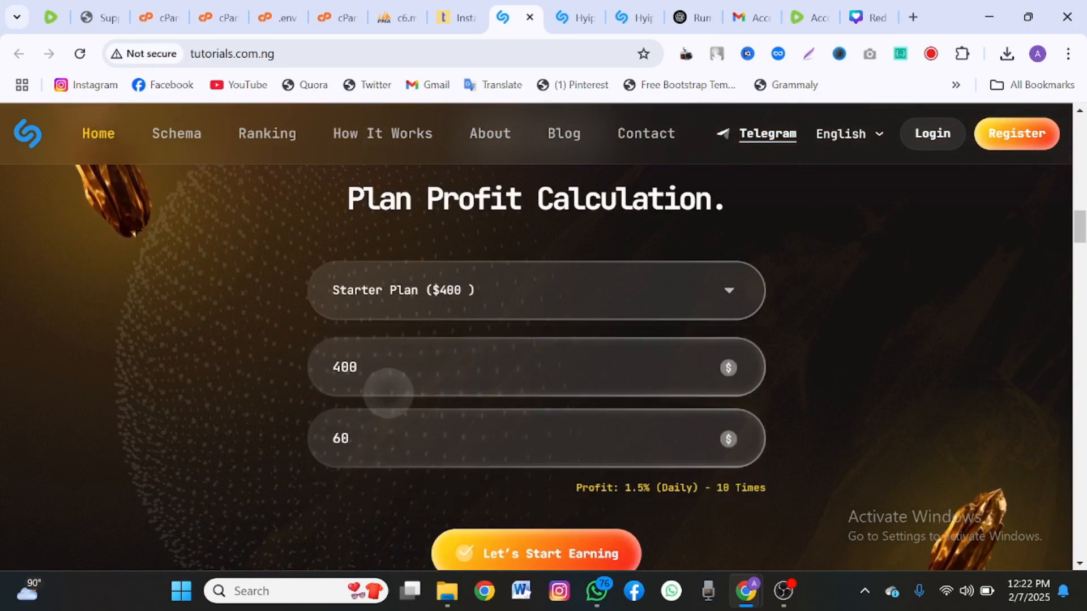
scroll(537, 340, down, 10)
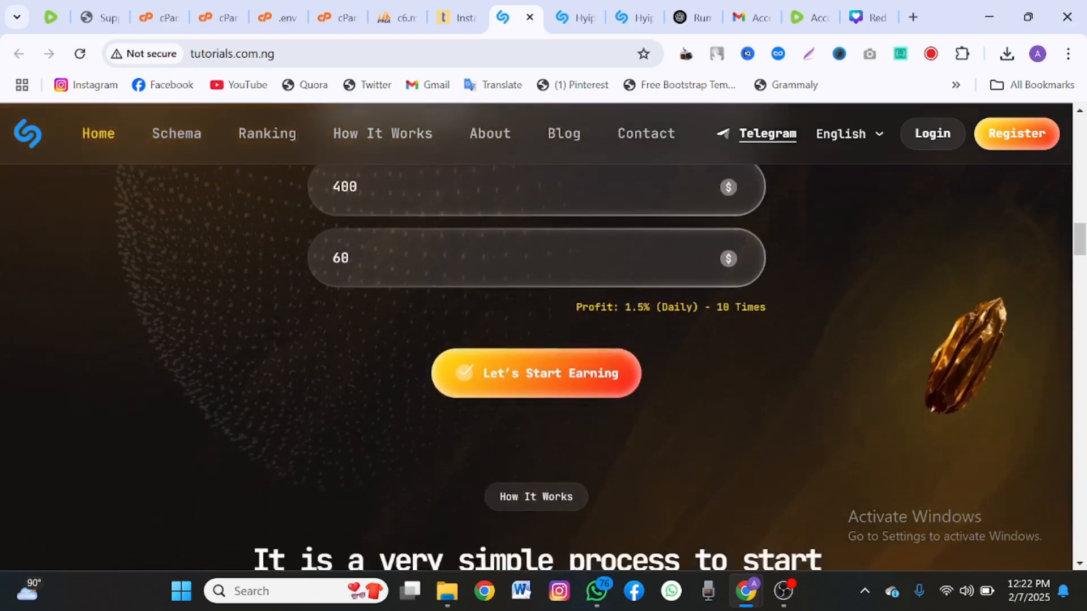
scroll(536, 339, down, 10)
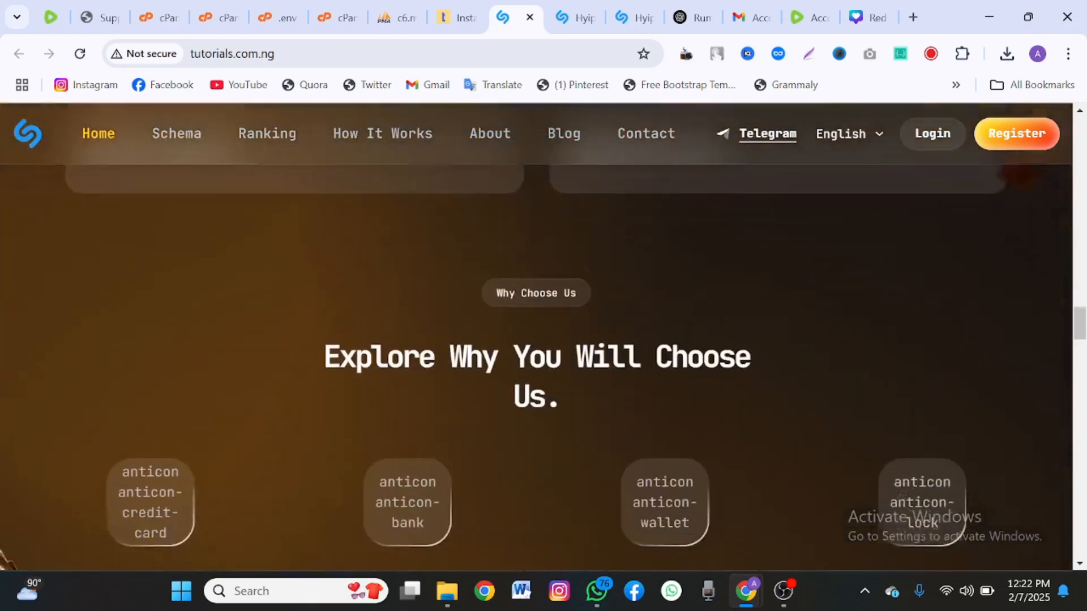
scroll(536, 340, down, 10)
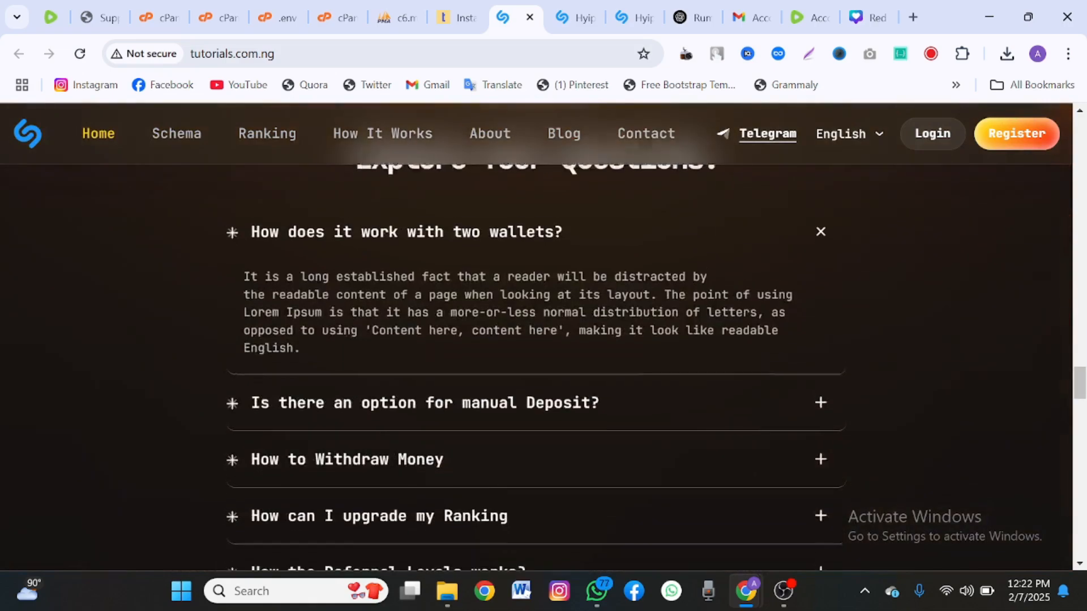
scroll(536, 339, down, 8)
Review the rest of the landing page down to the footer and back, then open Rankings.
scroll(536, 340, up, 9)
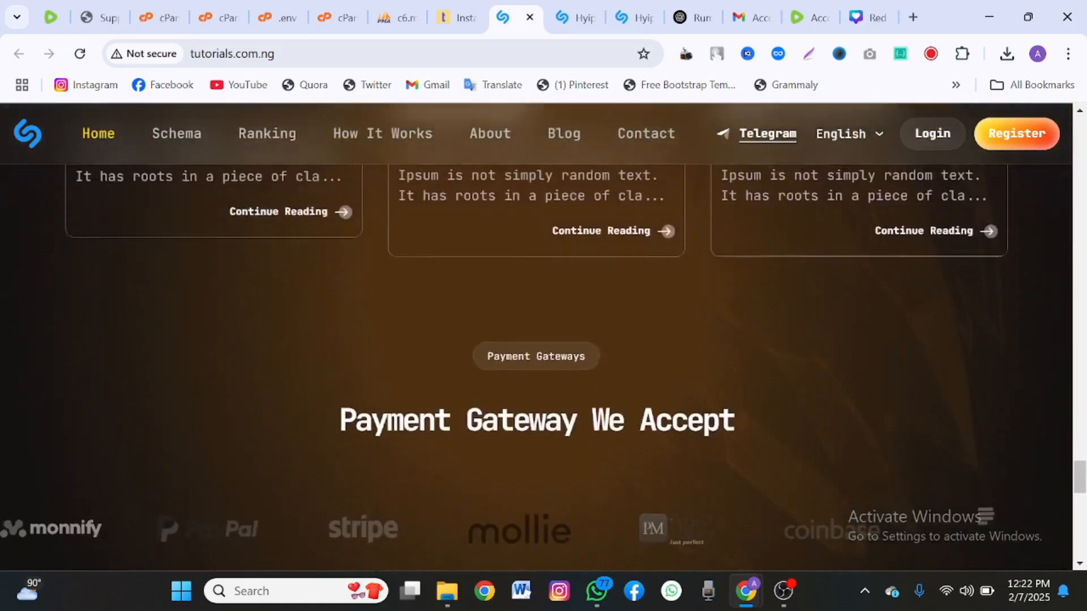
scroll(536, 340, down, 10)
scroll(537, 340, down, 10)
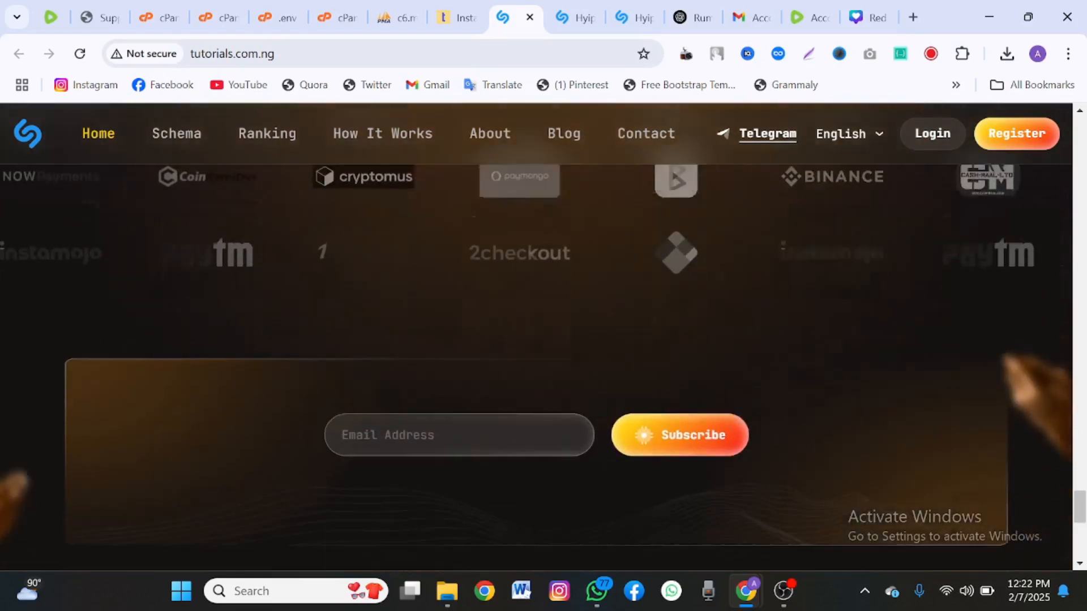
scroll(536, 340, down, 4)
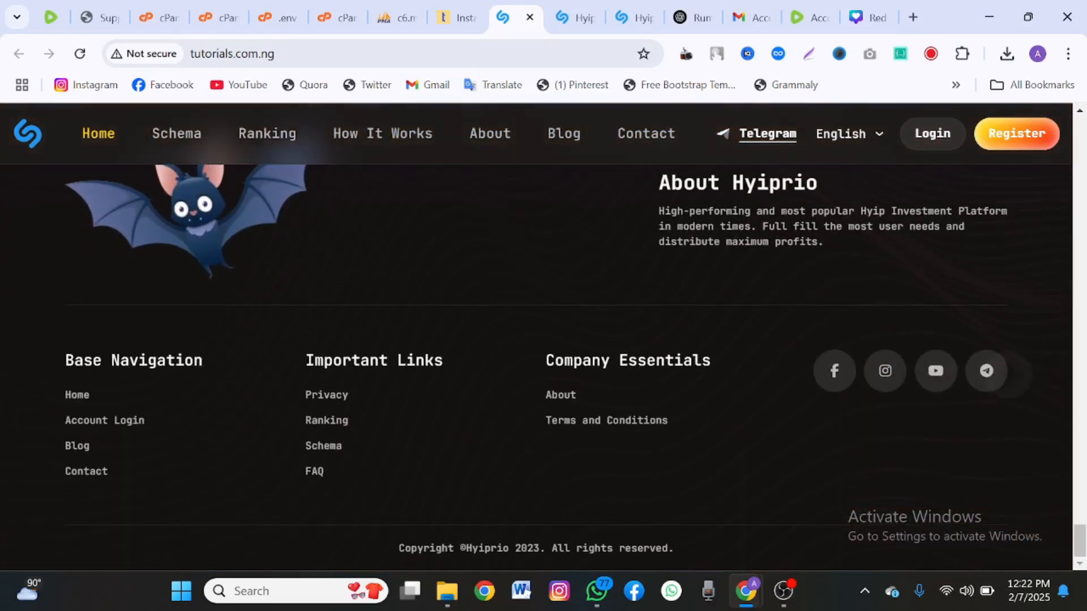
scroll(537, 339, up, 5)
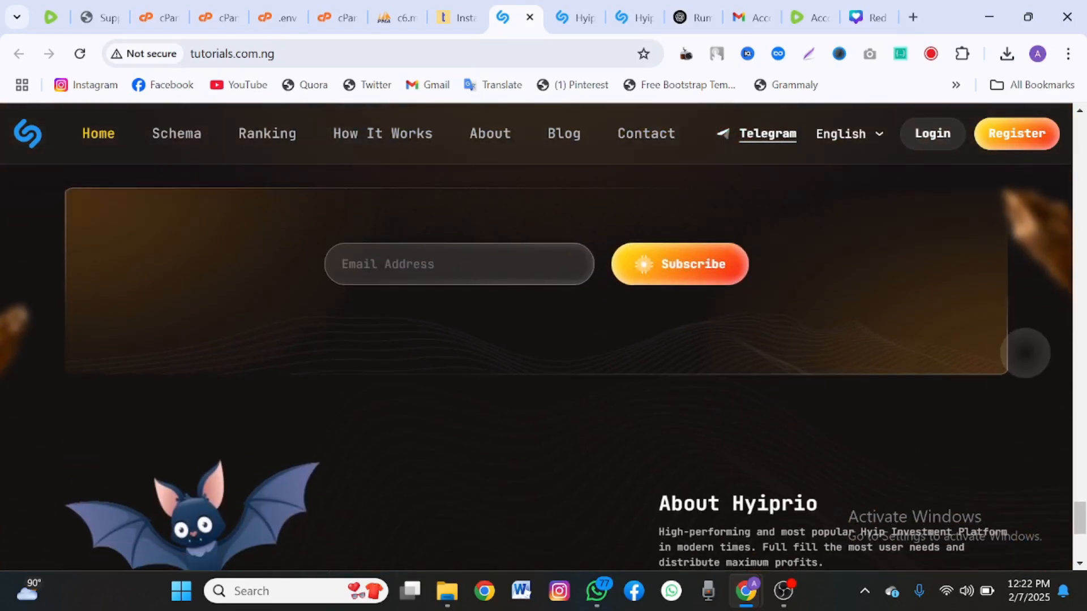
scroll(536, 339, up, 15)
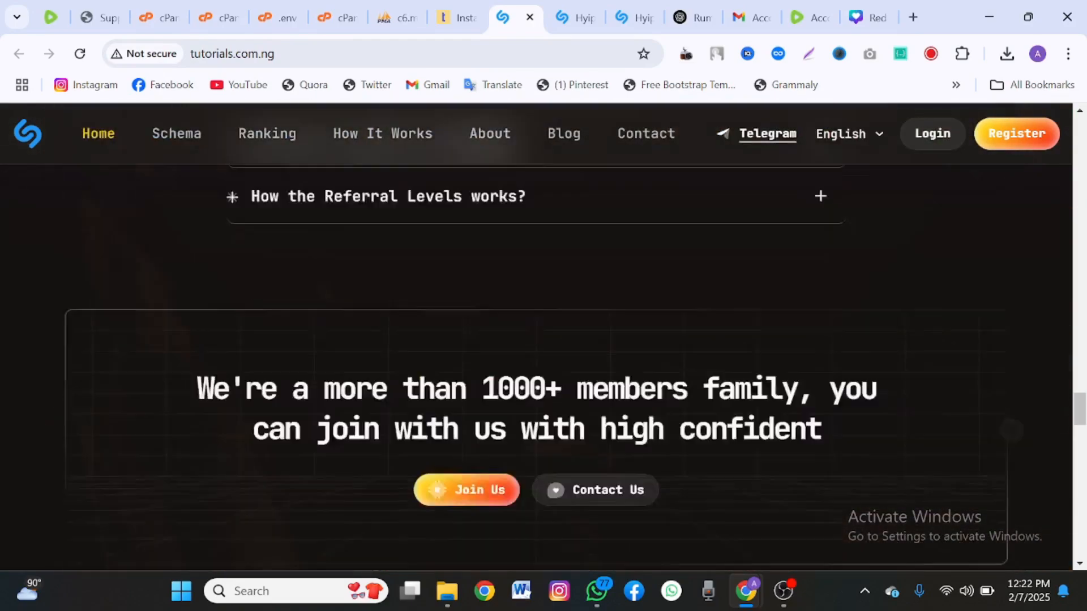
scroll(536, 340, up, 15)
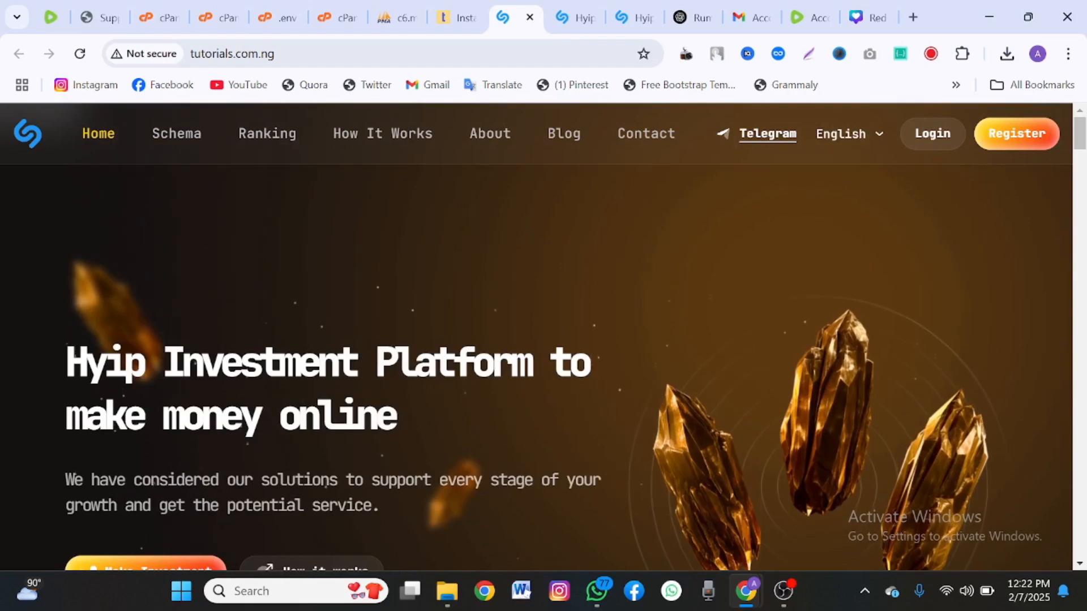
click(267, 133)
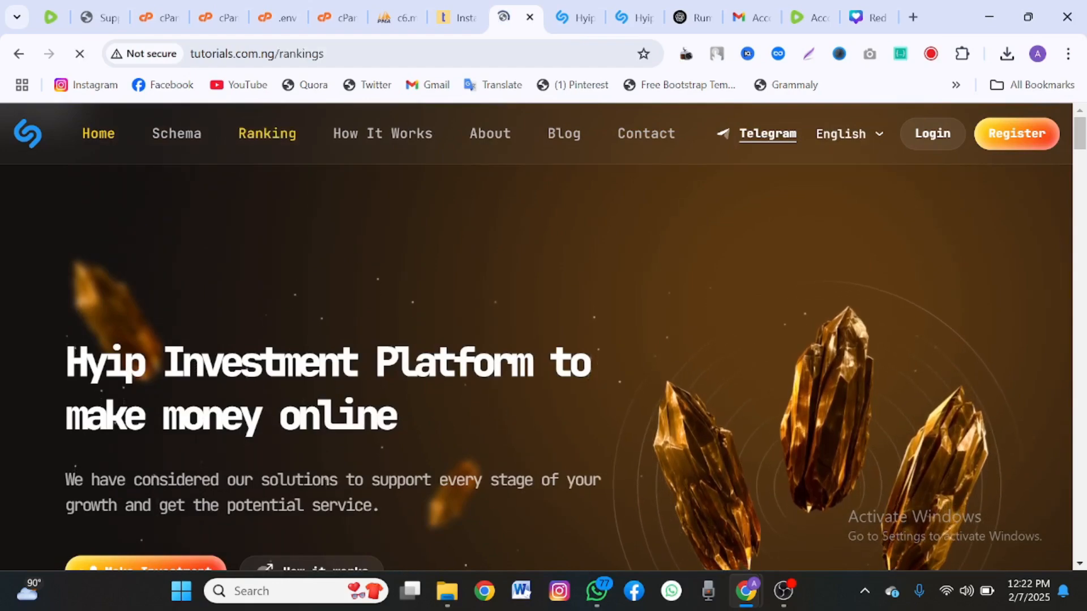
Browse the Rankings page, then look over the How It Works page.
scroll(537, 340, down, 10)
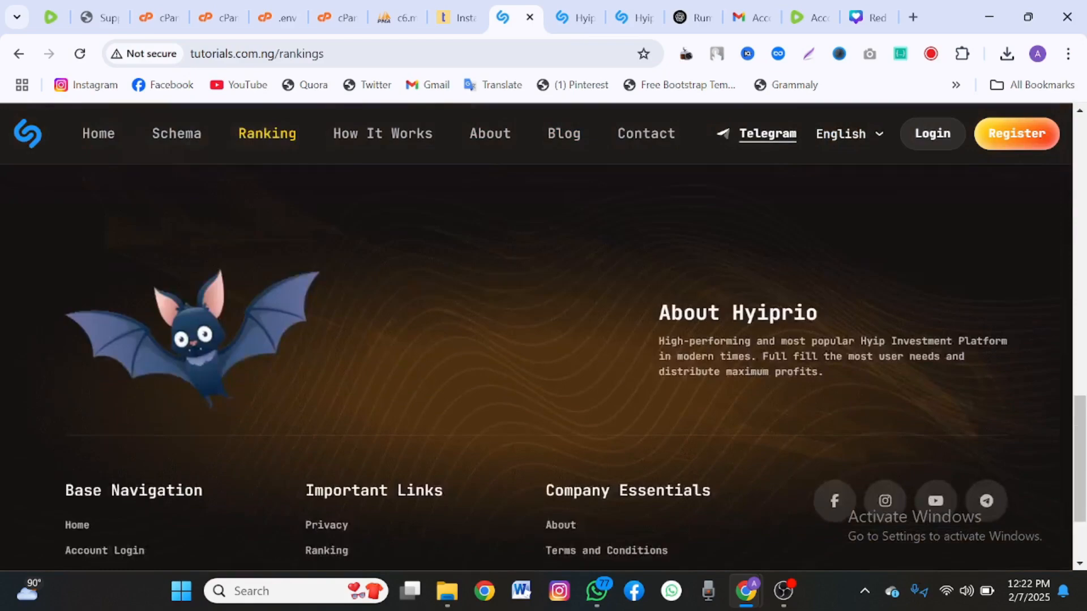
scroll(537, 340, up, 15)
click(382, 134)
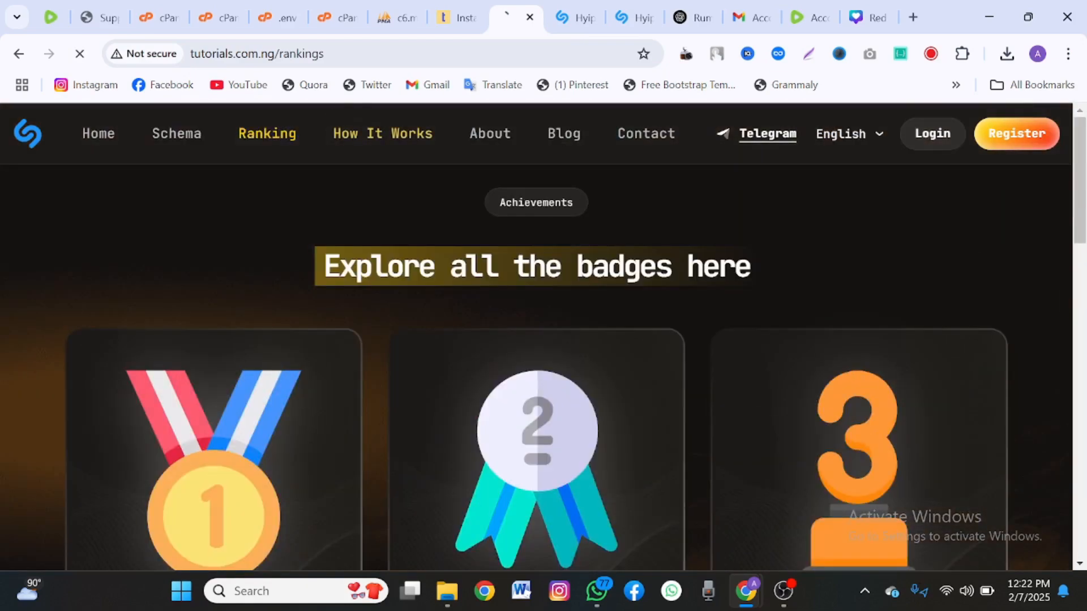
scroll(536, 340, down, 12)
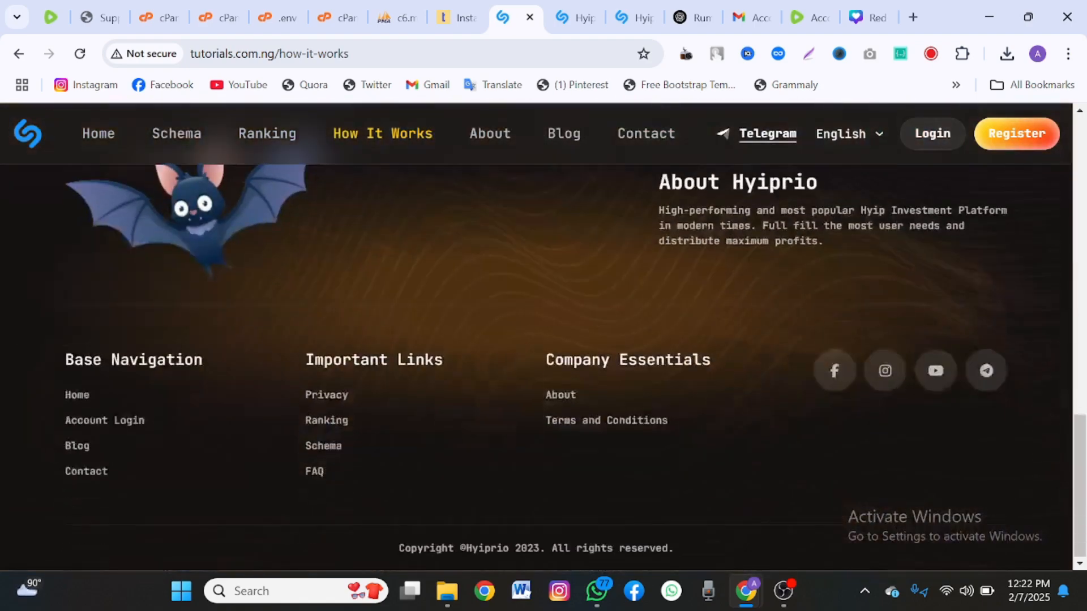
scroll(536, 340, up, 12)
Browse the About page, check the language list keeping English, and go to Register.
click(490, 134)
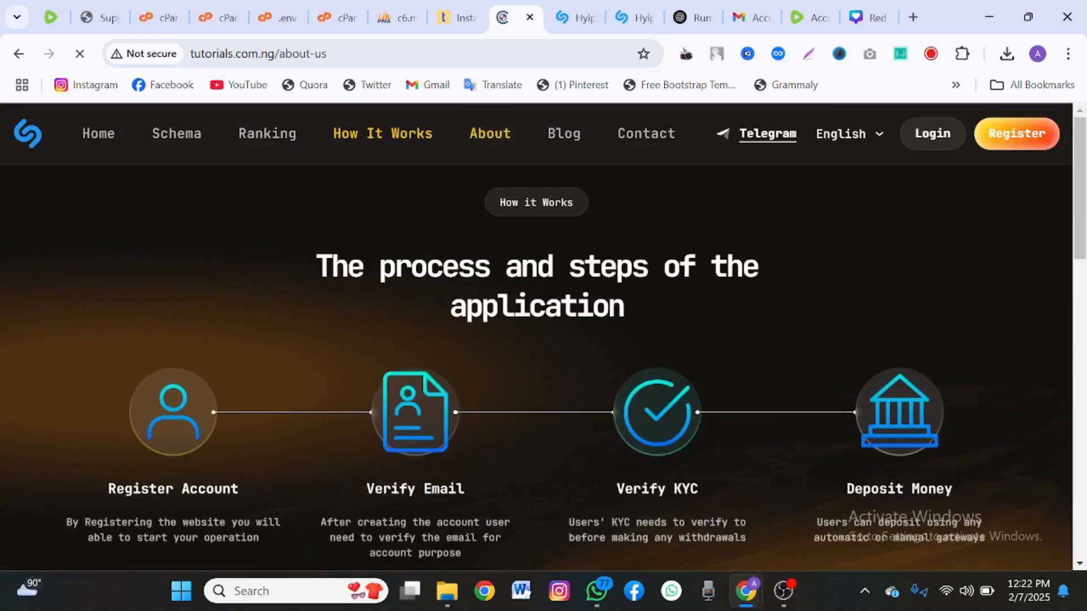
scroll(536, 339, down, 12)
scroll(536, 339, up, 10)
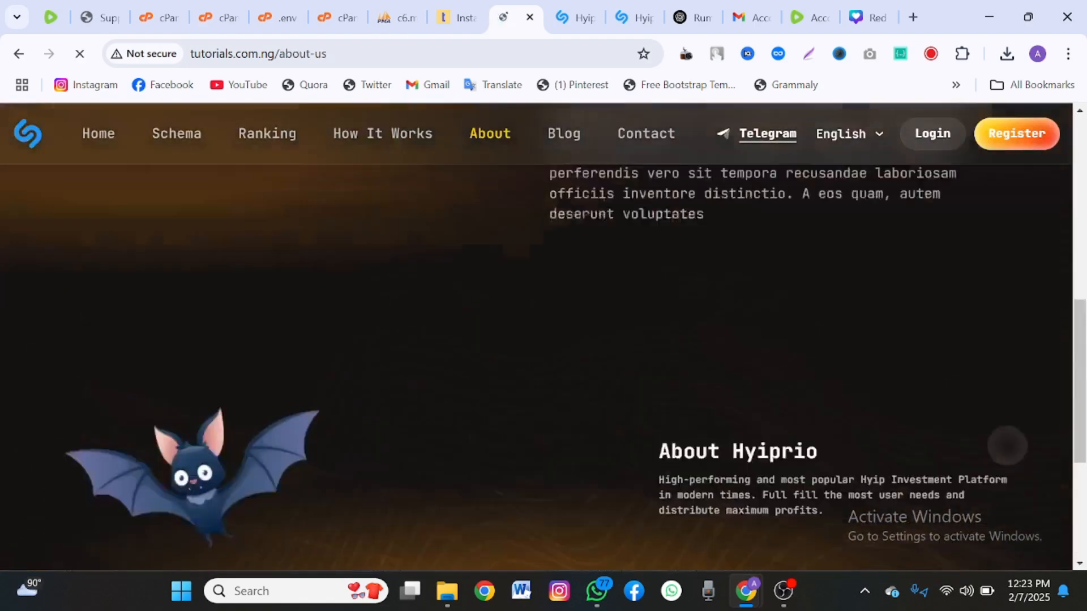
scroll(1022, 290, up, 2)
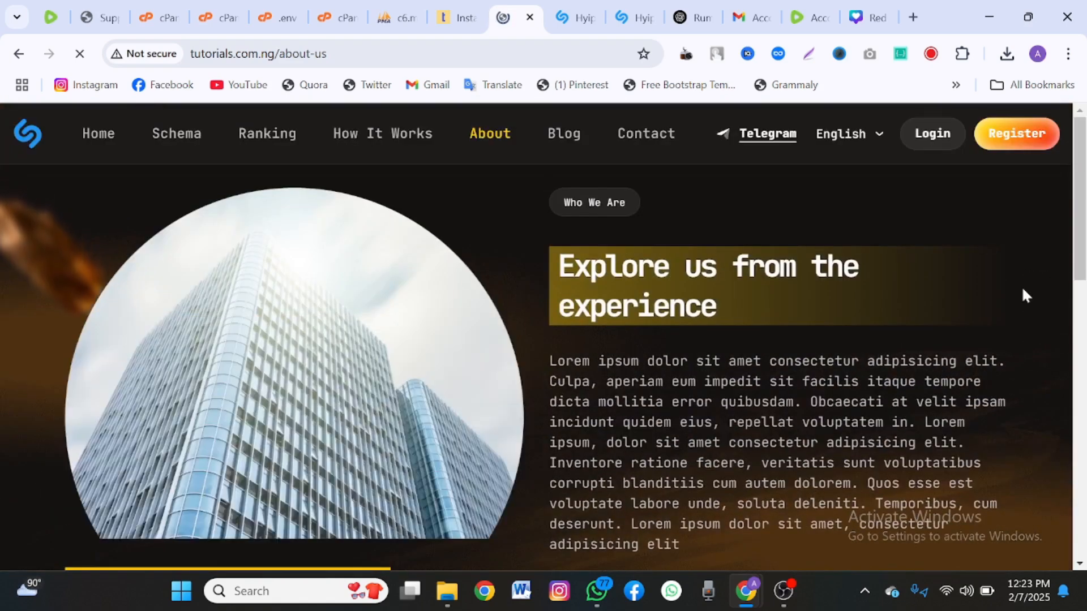
click(876, 138)
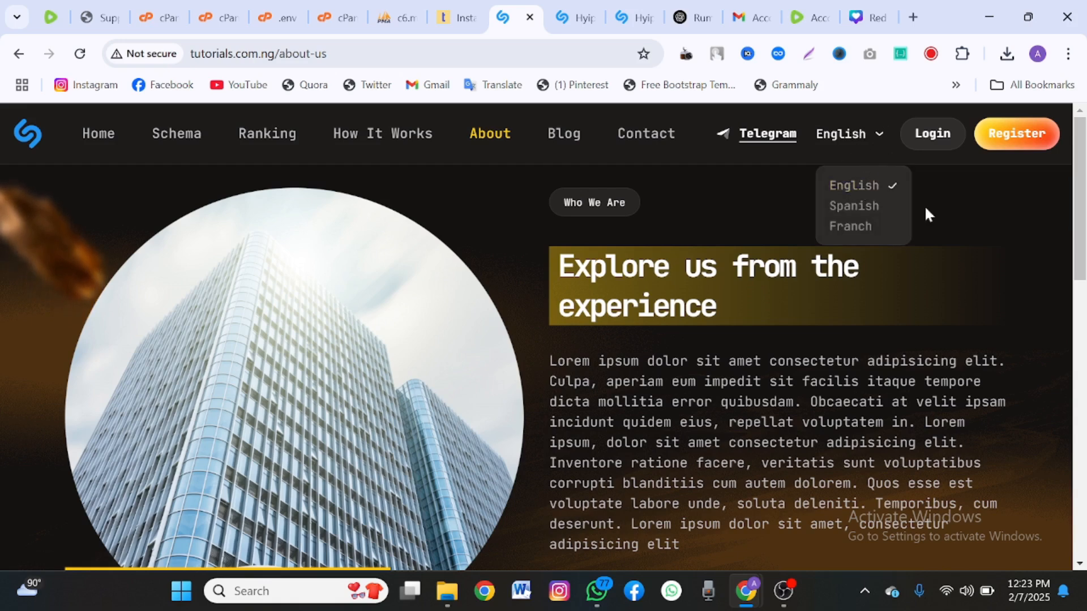
click(993, 261)
click(1016, 134)
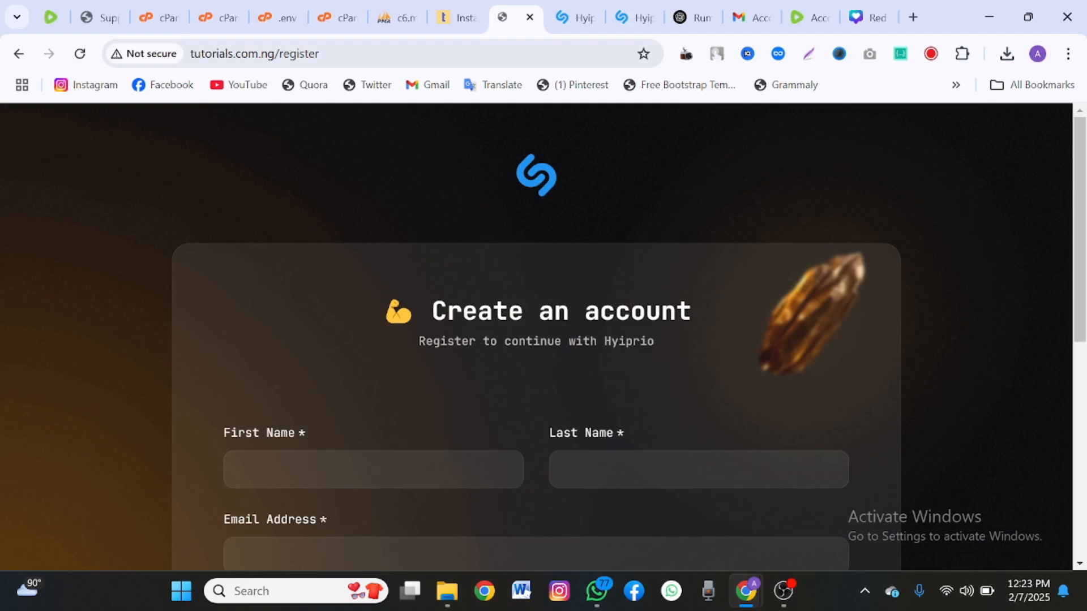
Autofill the name and e-mail fields on the register form and keep Nigeria as country.
scroll(536, 337, down, 3)
click(374, 254)
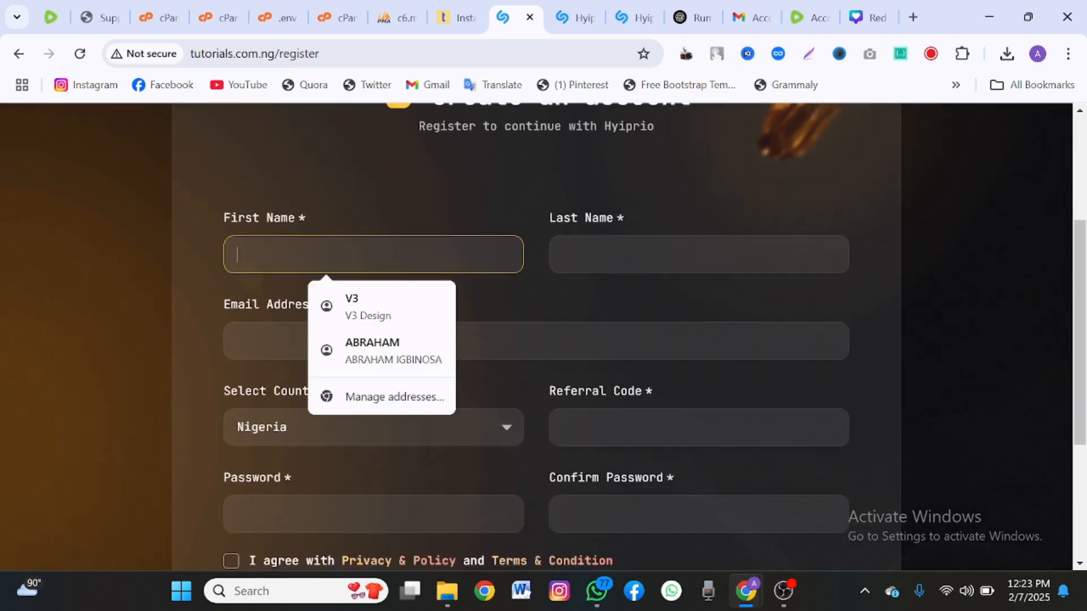
click(348, 306)
scroll(348, 306, down, 2)
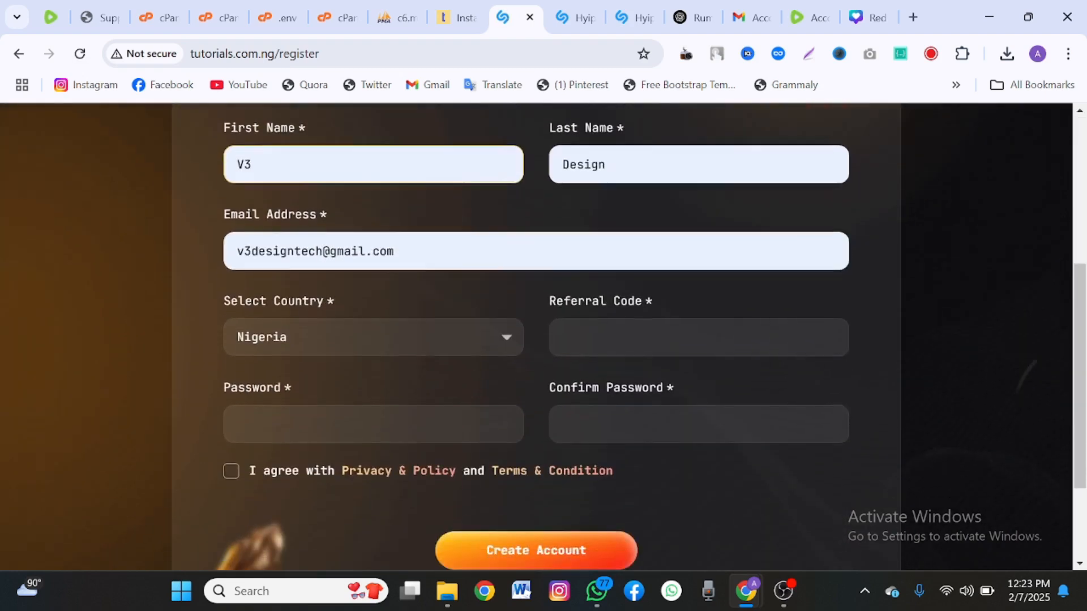
click(246, 318)
click(246, 318)
Enter the saved referral code and the password twice, accept the terms, and create the account.
click(576, 330)
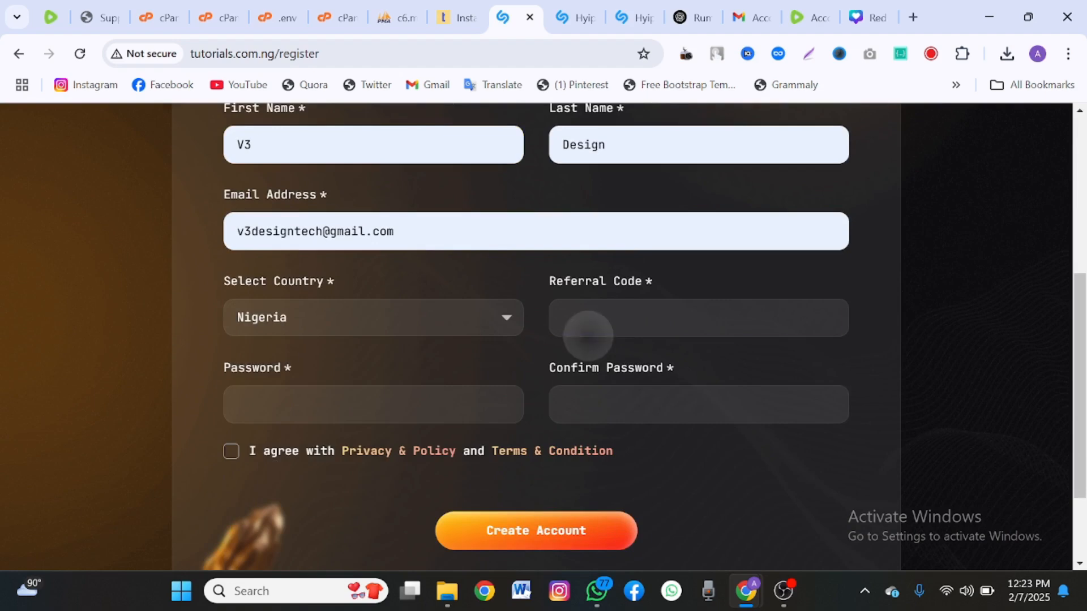
key(Down)
key(Return)
key(Tab)
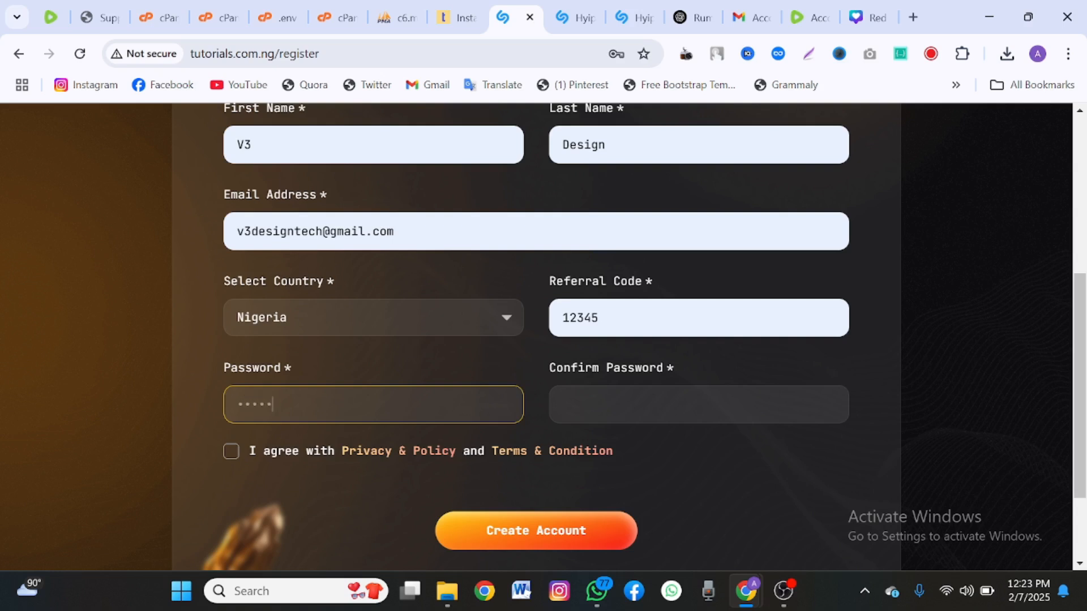
click(618, 396)
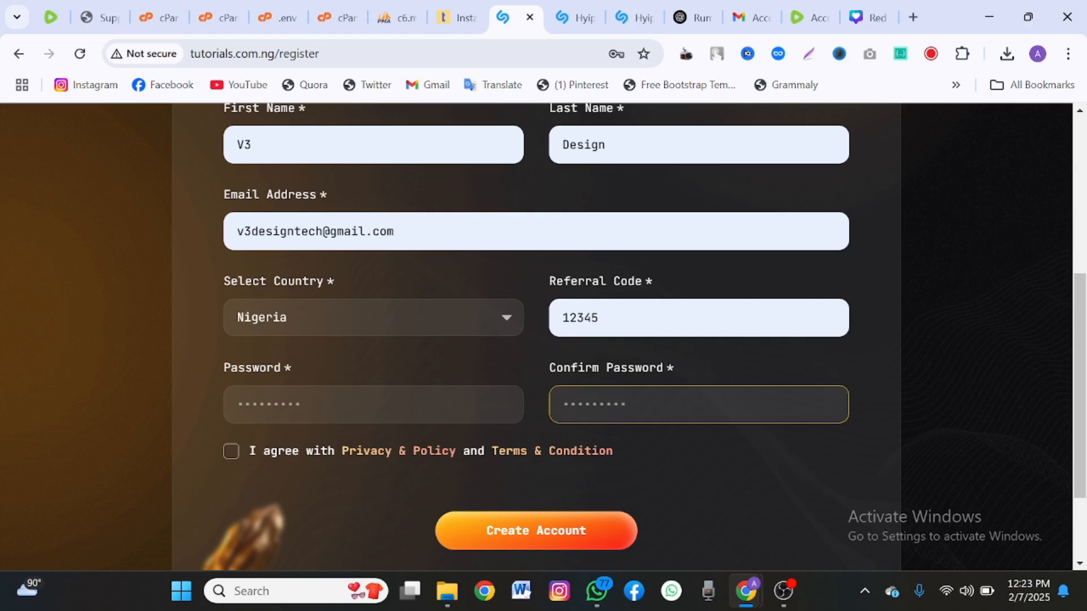
click(231, 452)
click(470, 535)
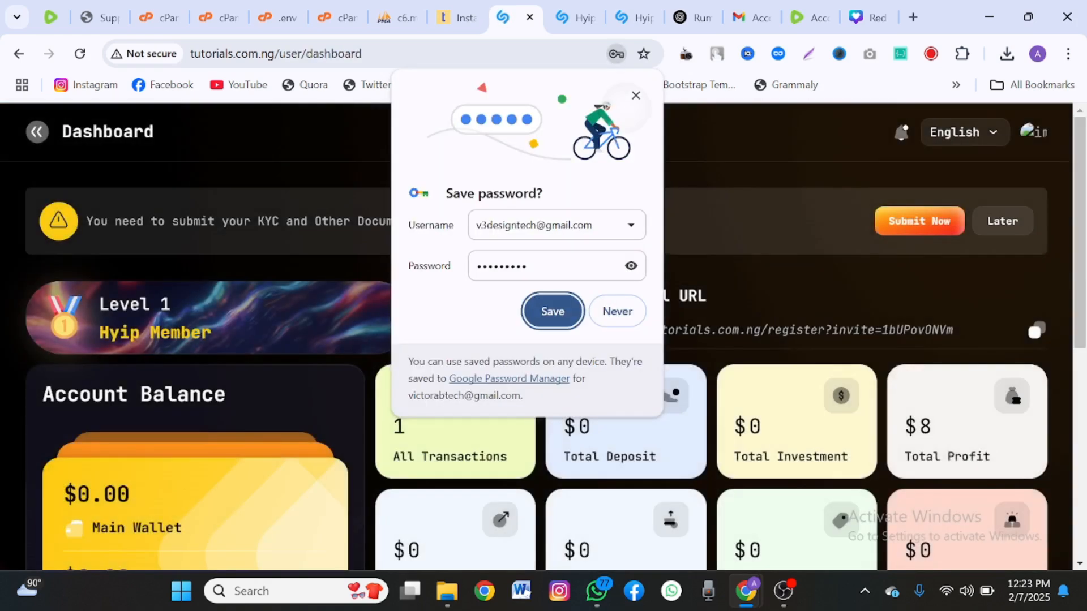
Dismiss the save-password prompt and look over the new user dashboard.
click(636, 96)
scroll(536, 337, down, 1)
scroll(536, 337, up, 1)
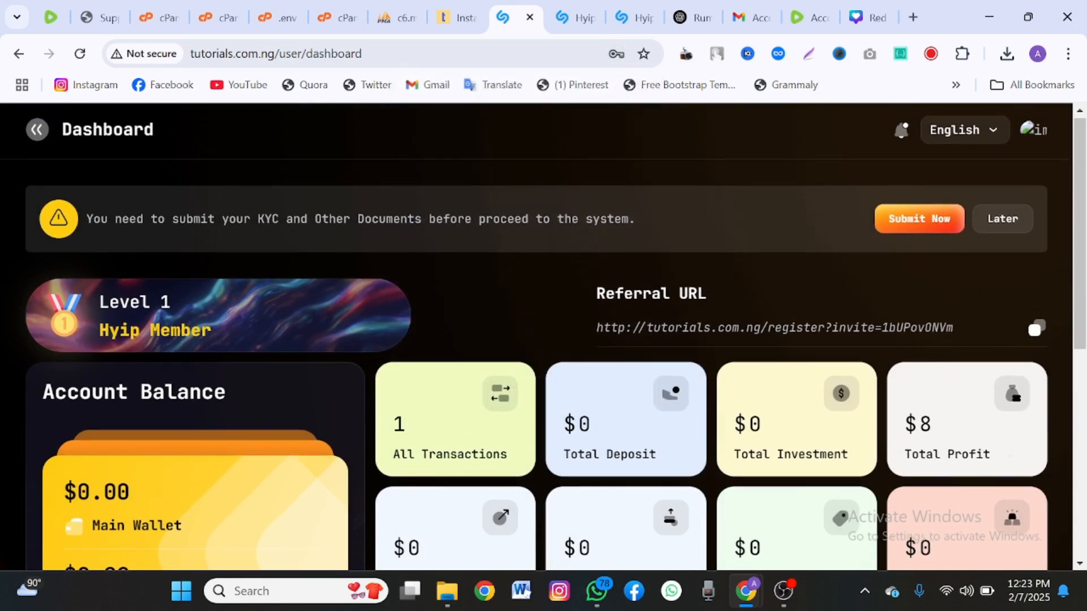
scroll(536, 337, down, 5)
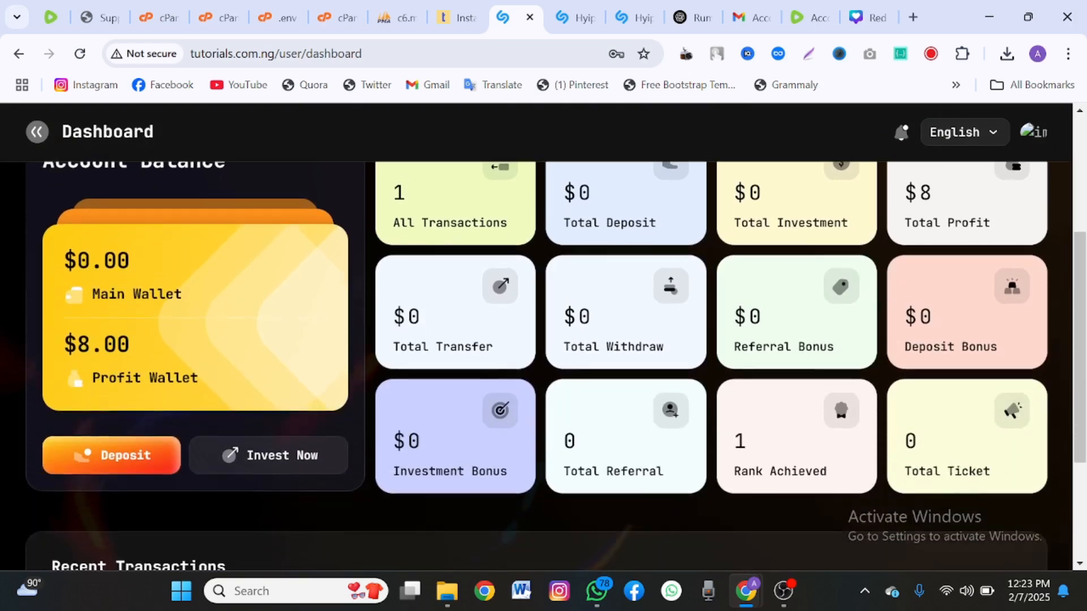
scroll(536, 337, down, 2)
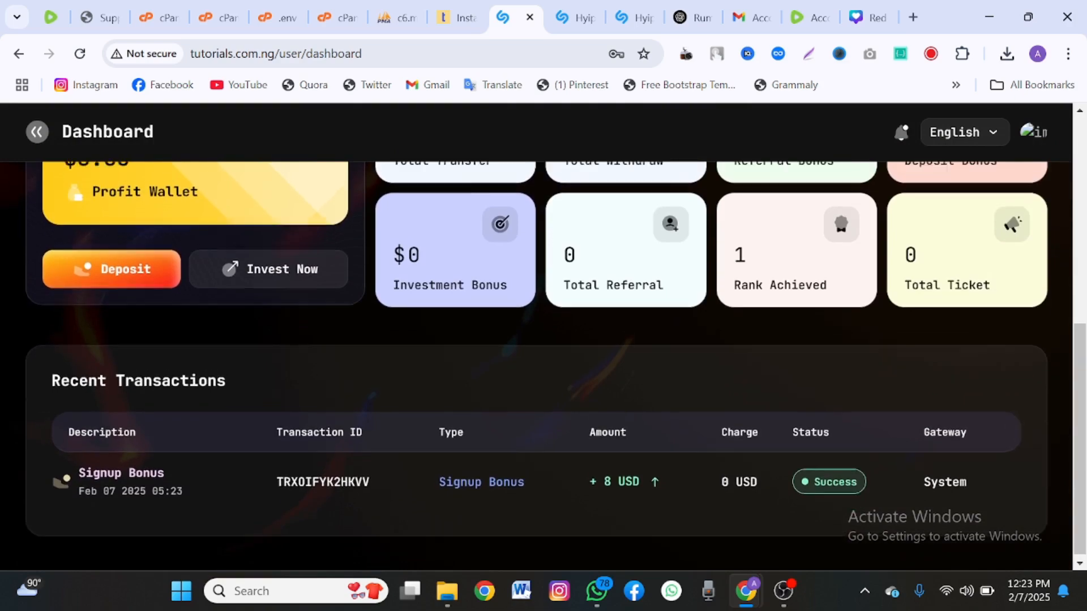
scroll(536, 365, up, 7)
scroll(536, 366, down, 7)
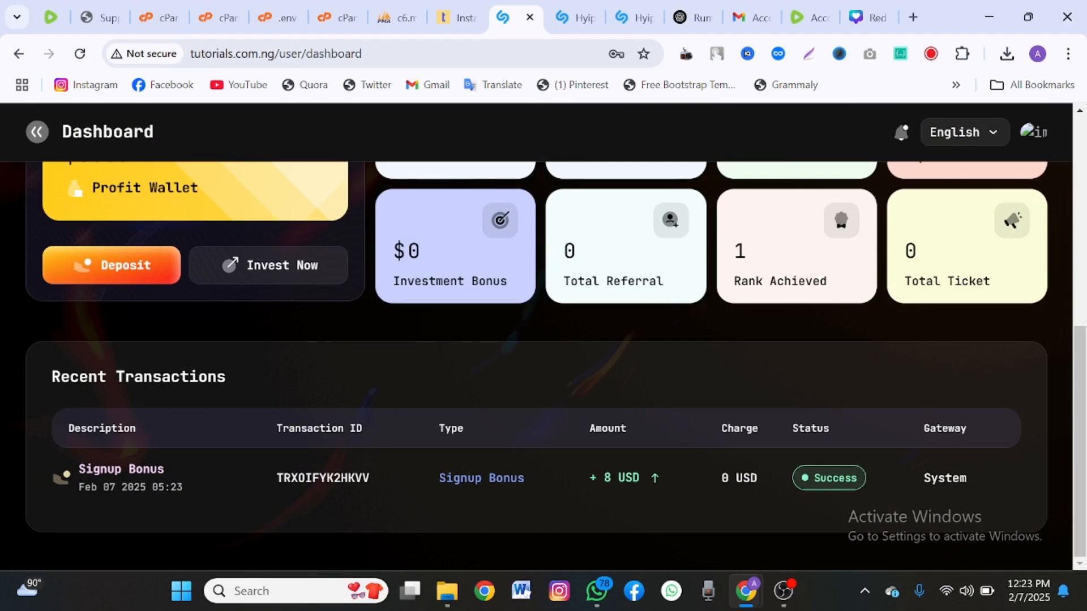
scroll(537, 366, up, 7)
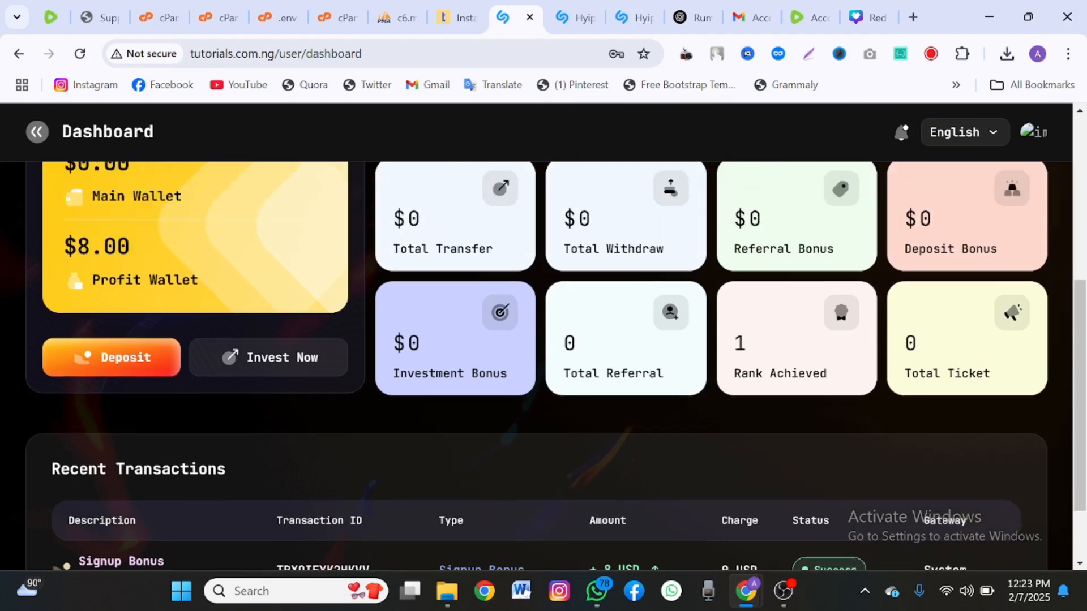
scroll(536, 366, down, 7)
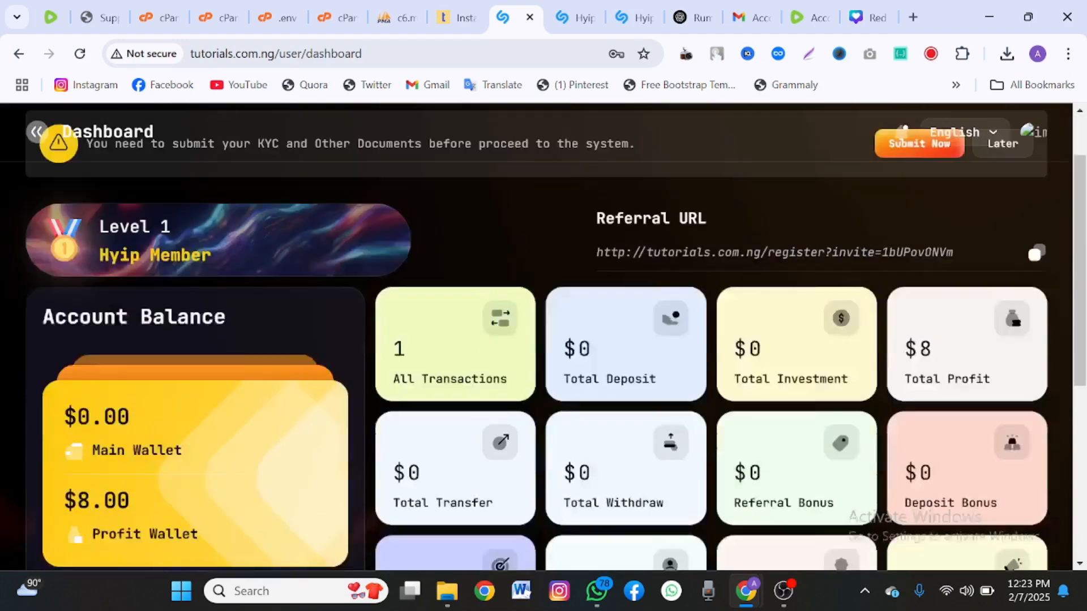
scroll(536, 366, up, 7)
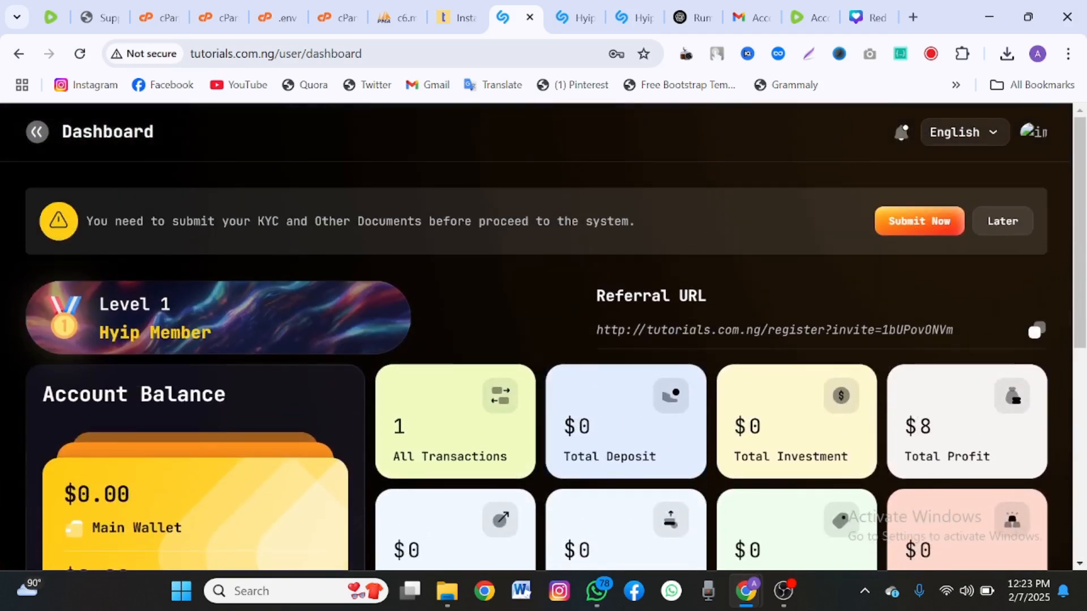
Open the dashboard sidebar menu, scroll through its entries, and close it.
click(36, 132)
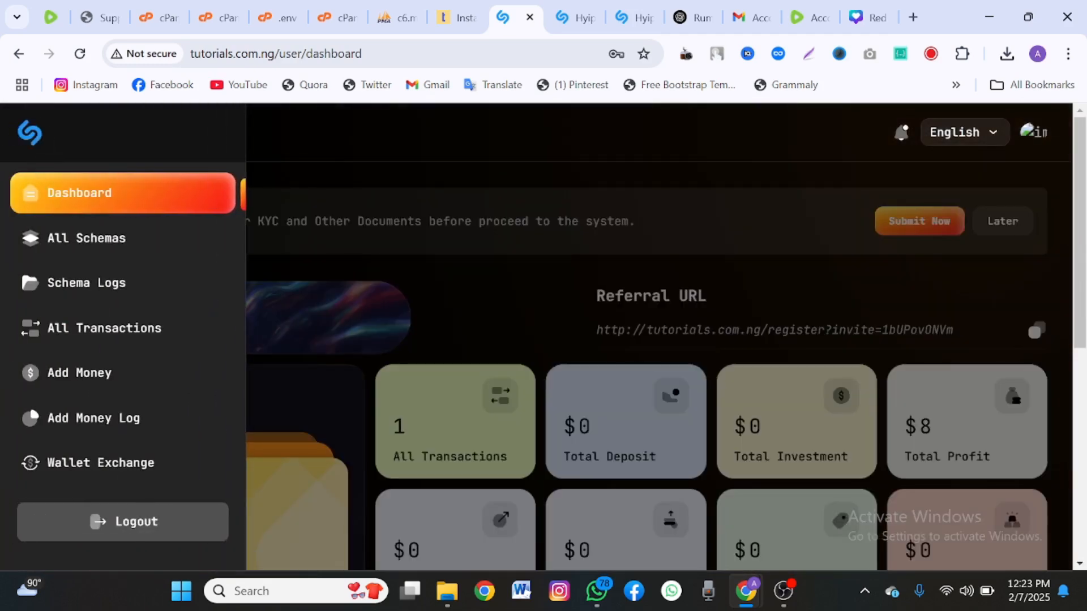
scroll(122, 340, down, 5)
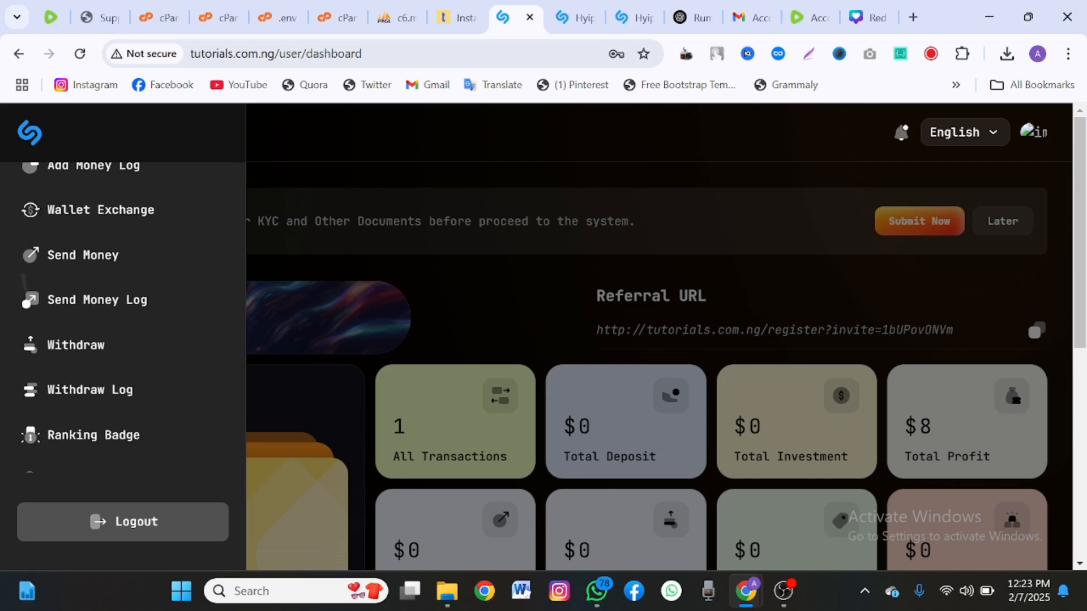
scroll(123, 340, down, 4)
scroll(123, 340, up, 5)
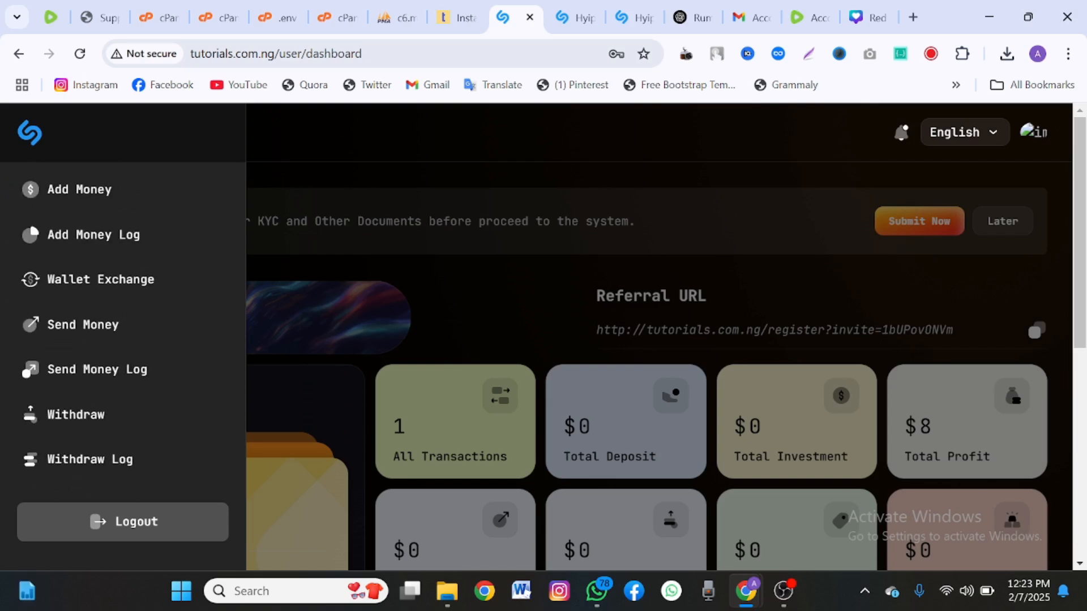
scroll(123, 340, up, 3)
scroll(123, 340, down, 3)
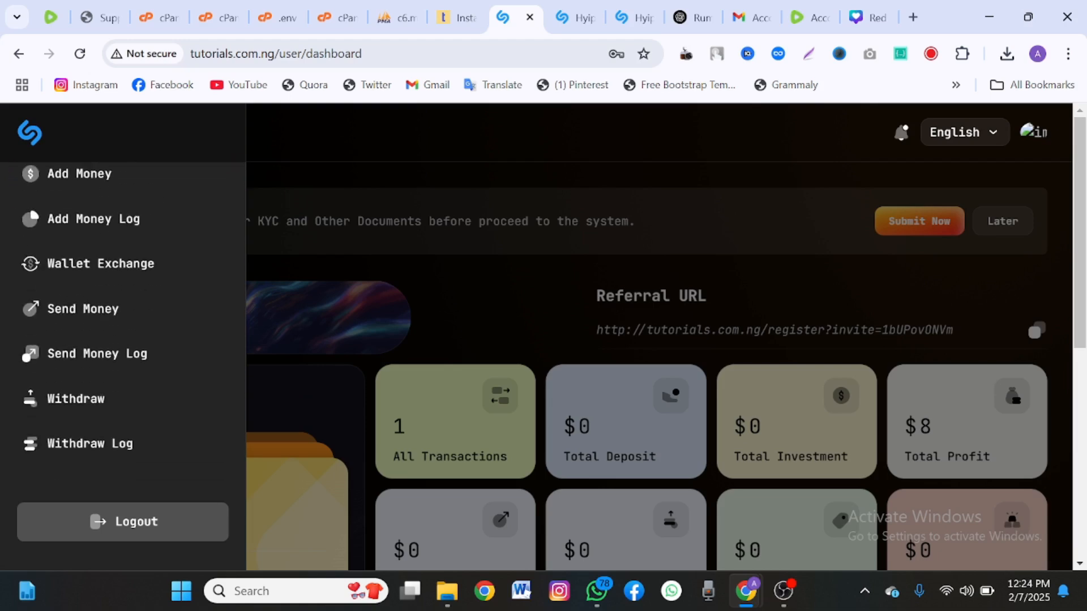
scroll(123, 340, down, 4)
scroll(646, 368, down, 6)
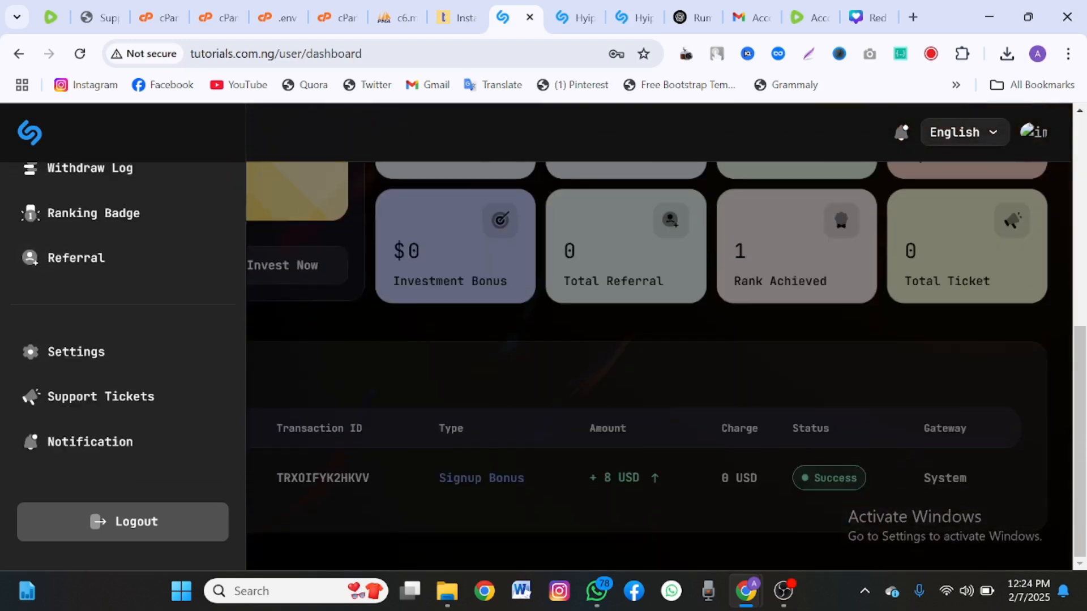
click(645, 368)
Postpone the KYC document reminder with Later and open a new browser tab.
scroll(544, 340, up, 8)
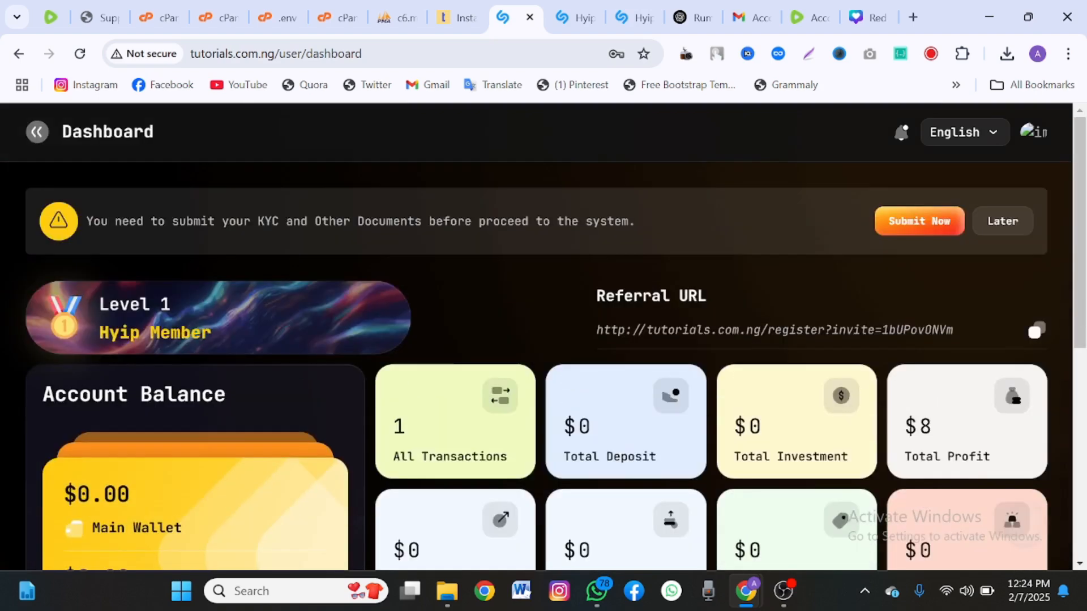
click(1003, 221)
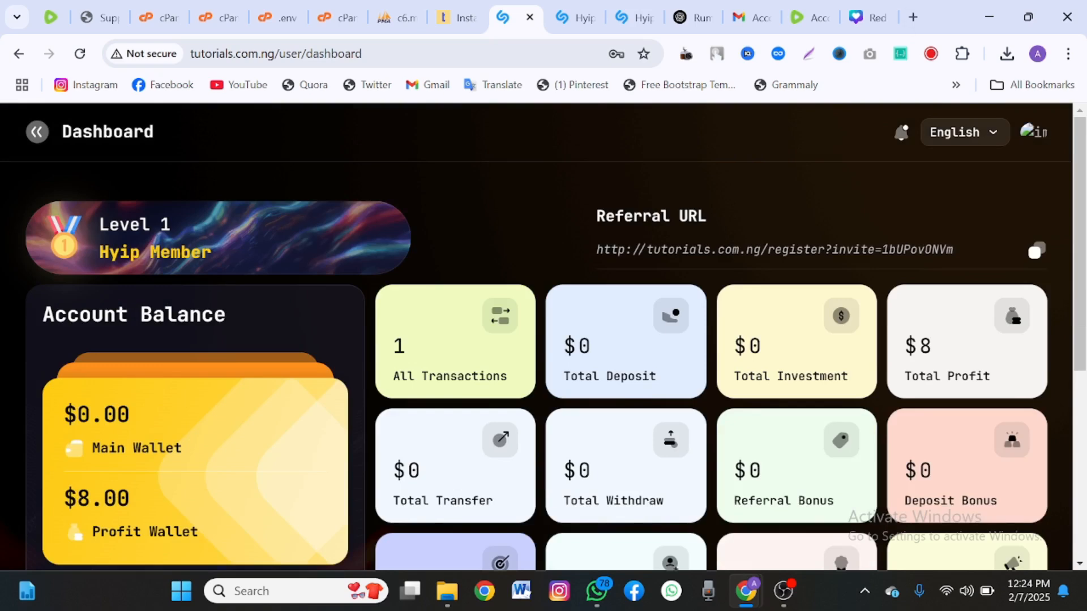
key(ctrl+t)
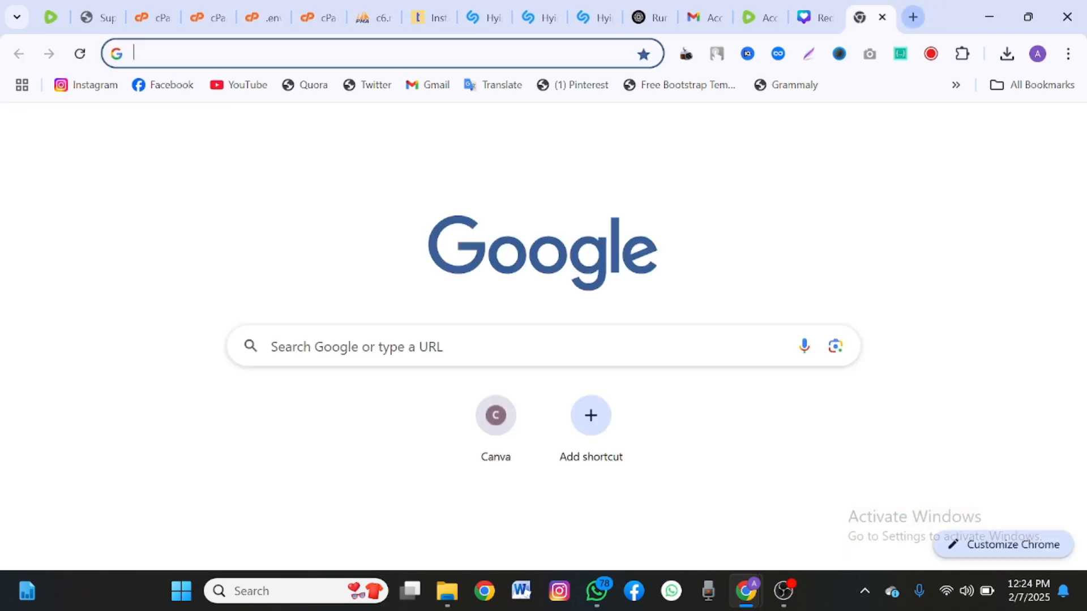
Load namecheap.com and scroll through its homepage, ending near the domain search with .COM at $6.49.
text(namecheap.com)
key(Return)
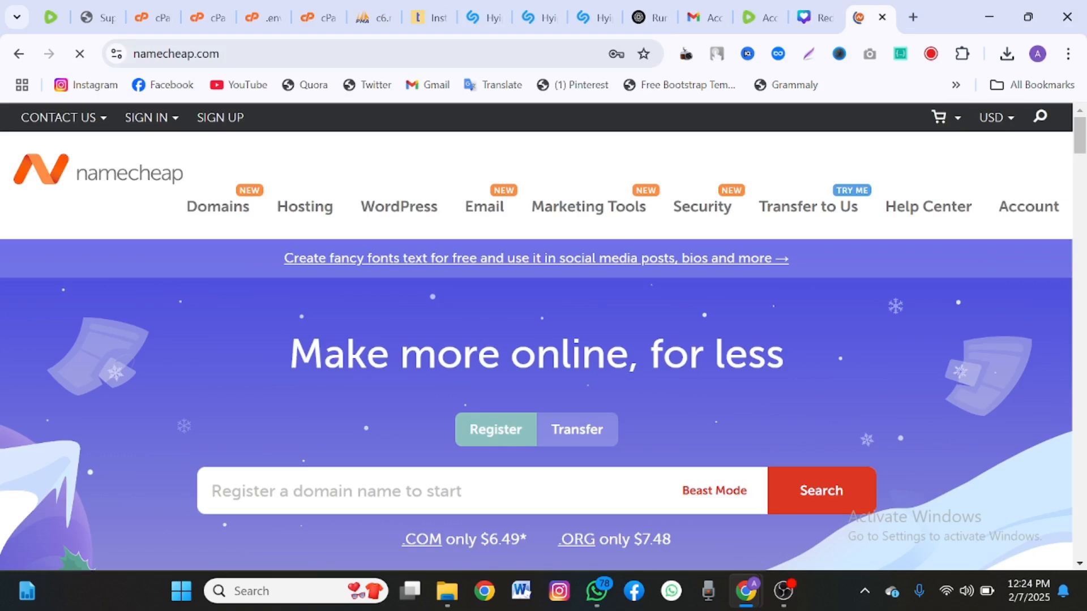
scroll(544, 340, down, 8)
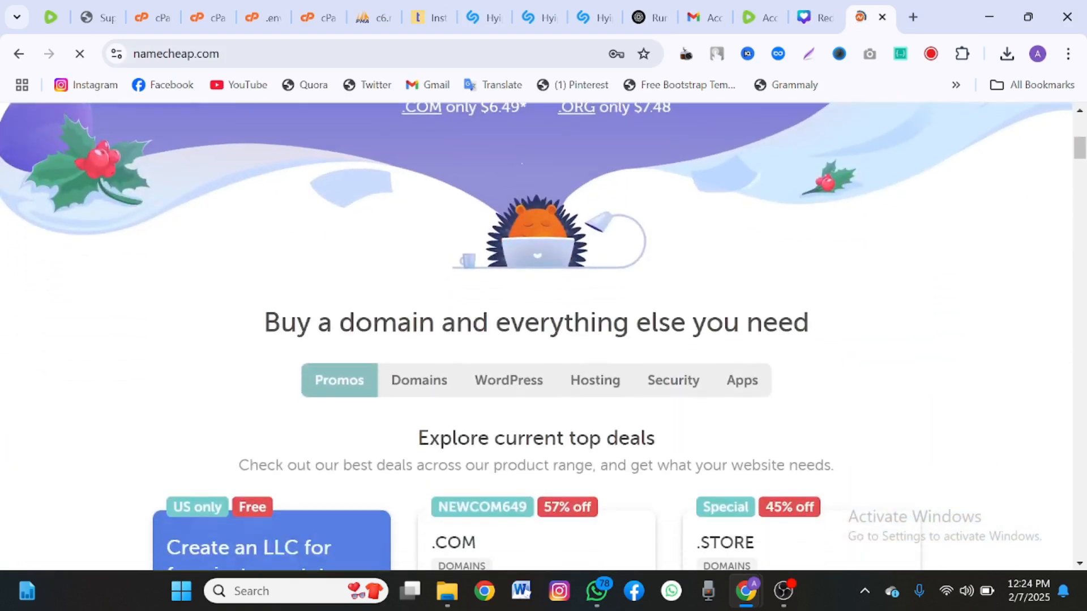
scroll(543, 339, down, 4)
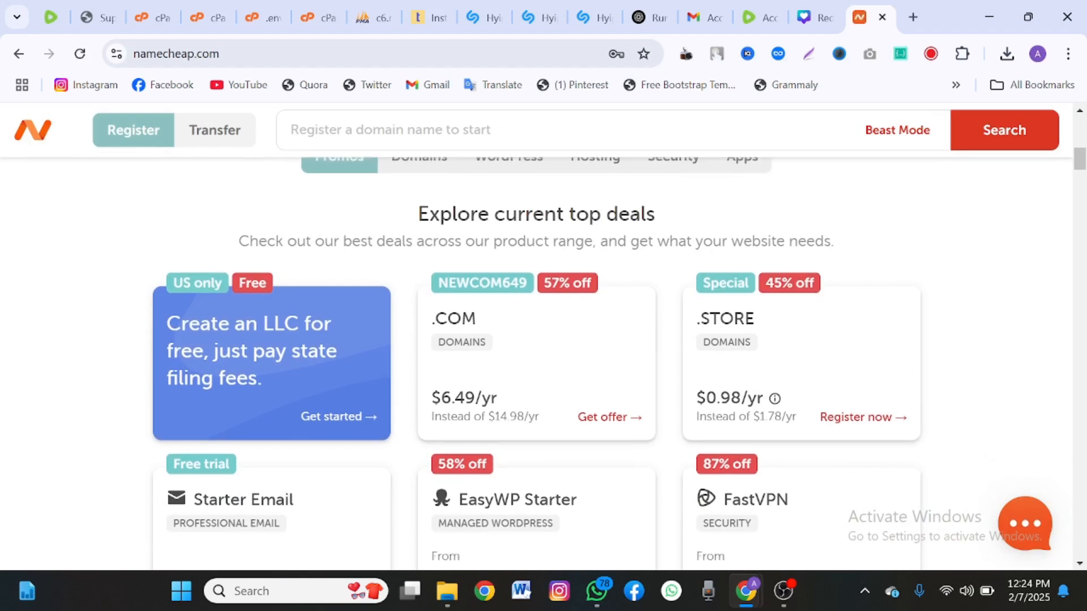
scroll(544, 340, down, 12)
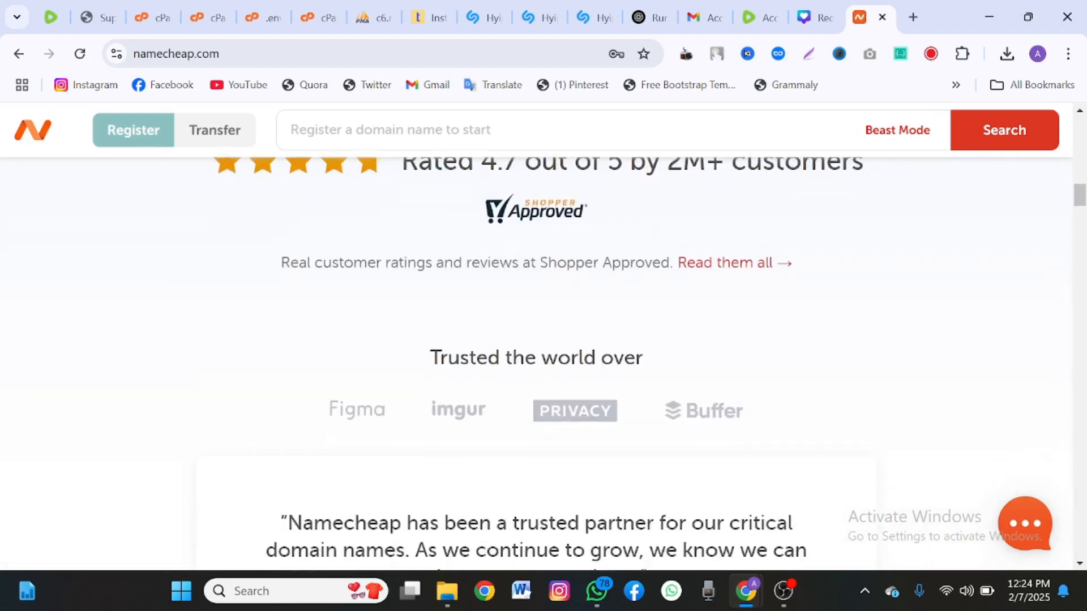
scroll(544, 340, down, 10)
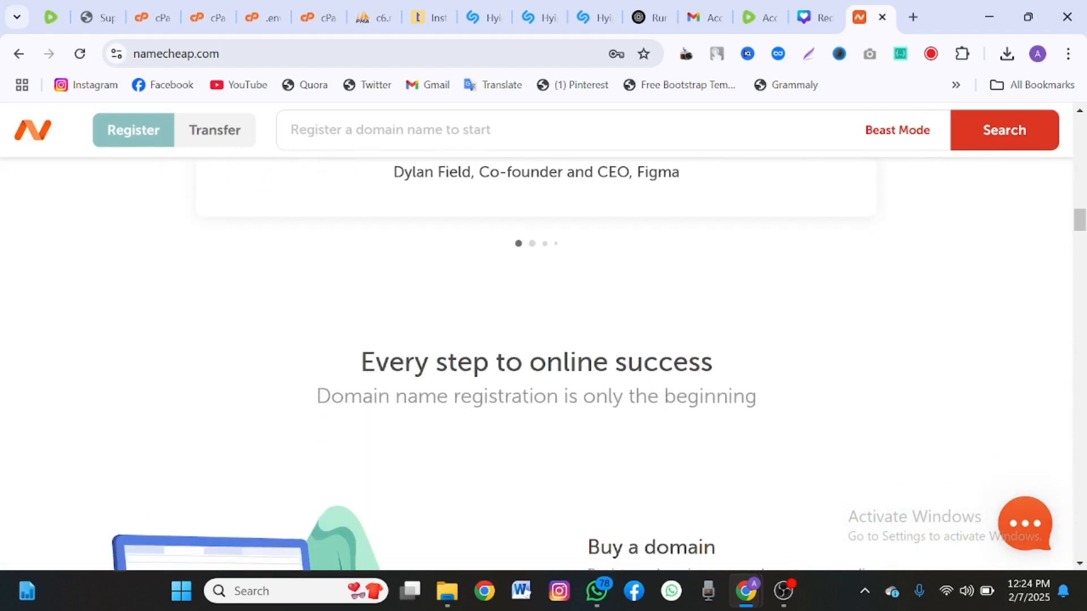
scroll(544, 340, down, 11)
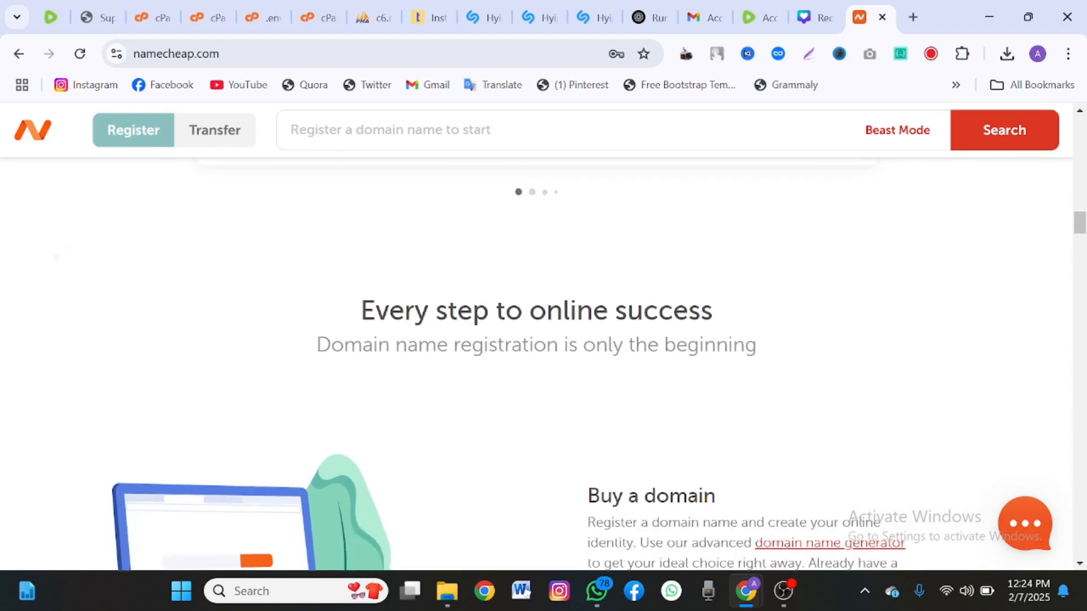
scroll(544, 340, down, 12)
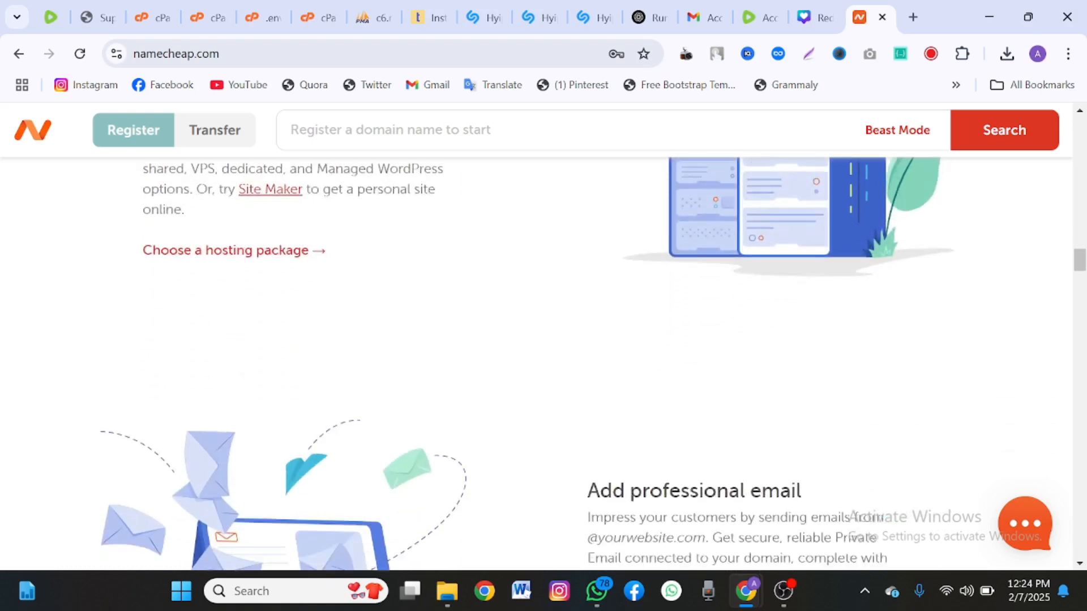
scroll(543, 340, down, 15)
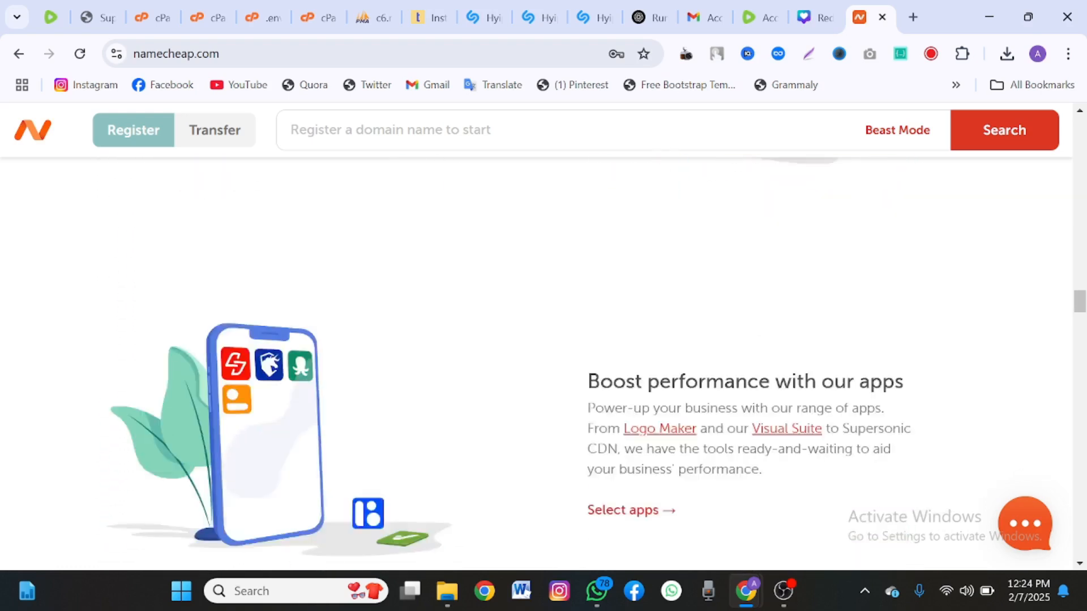
scroll(544, 340, up, 6)
scroll(543, 339, up, 20)
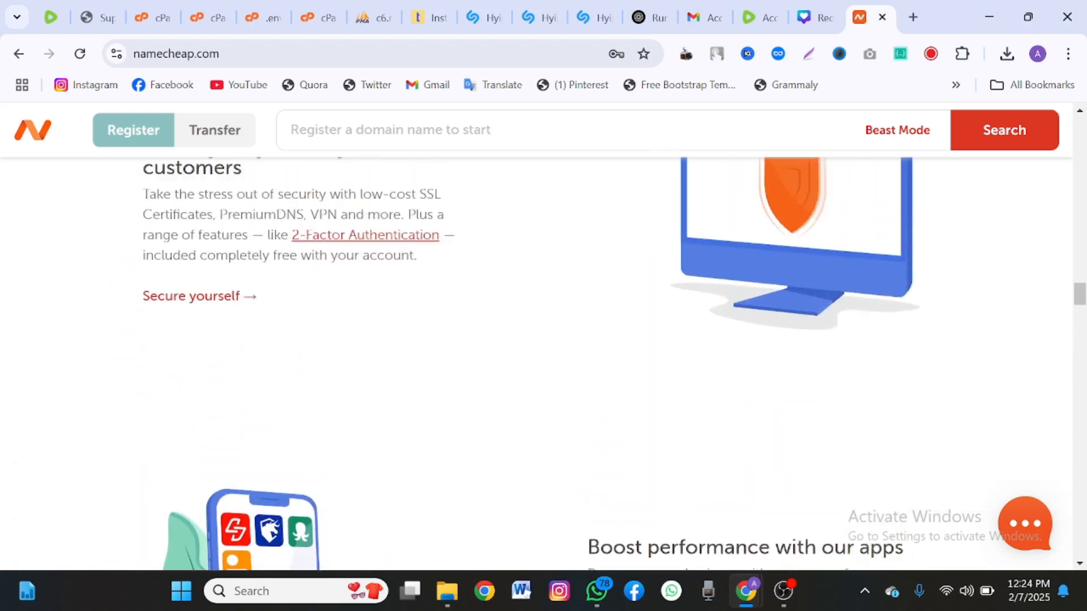
scroll(543, 340, up, 20)
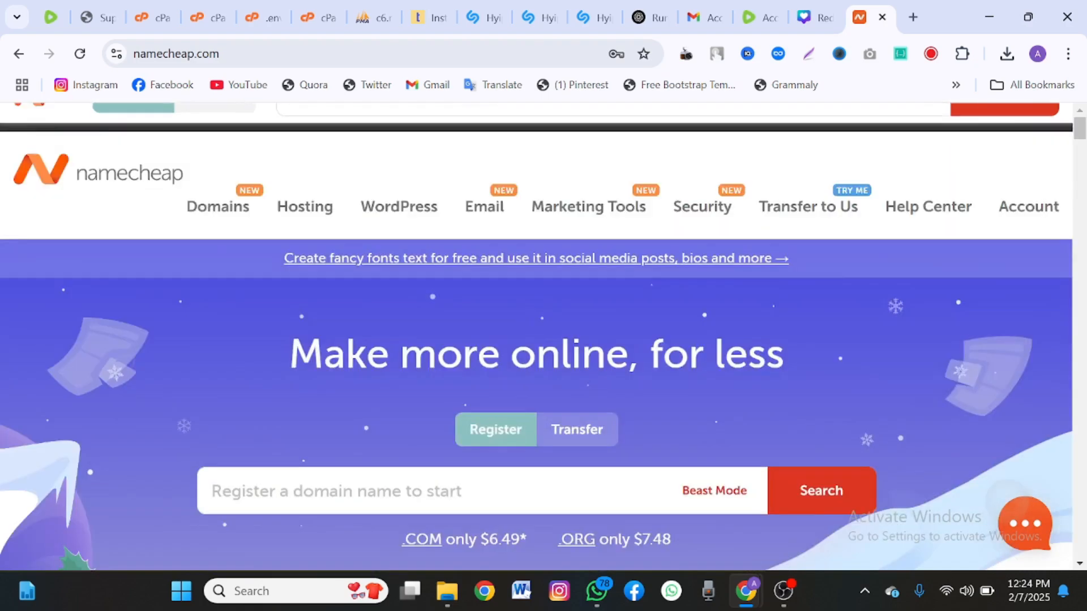
scroll(544, 340, down, 3)
Search tutinvest.com, find it taken, and add tutinvesto.com ($11.28/yr) to the cart.
click(340, 290)
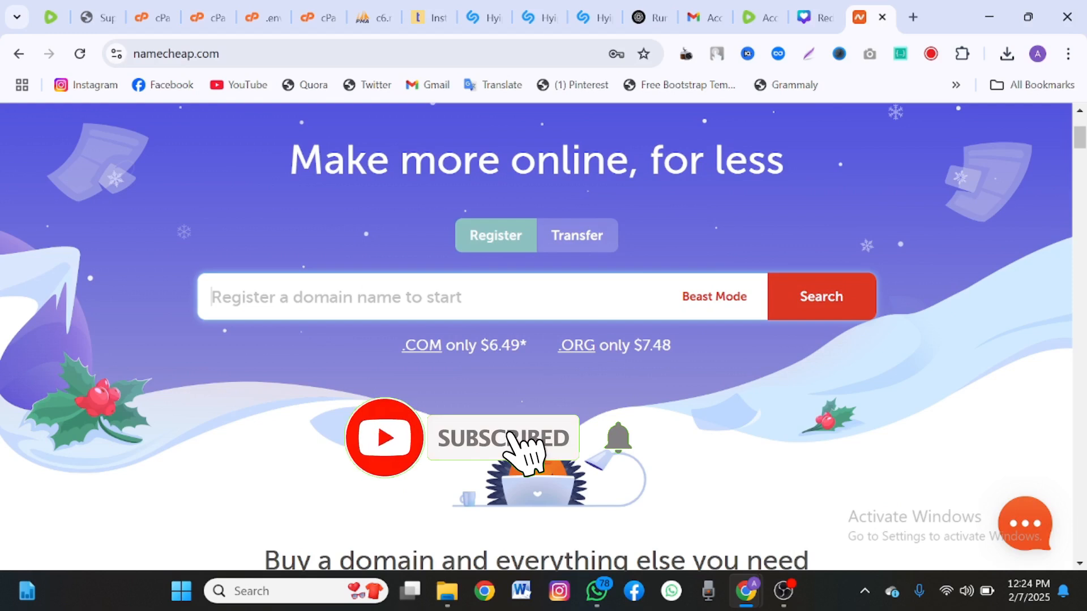
text(tu)
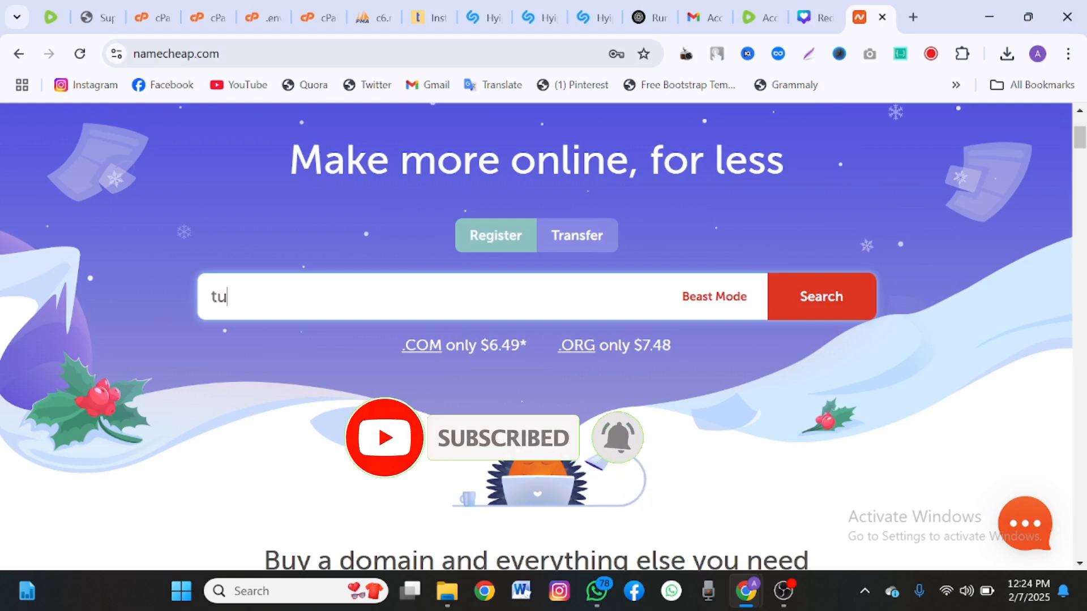
text(tutor)
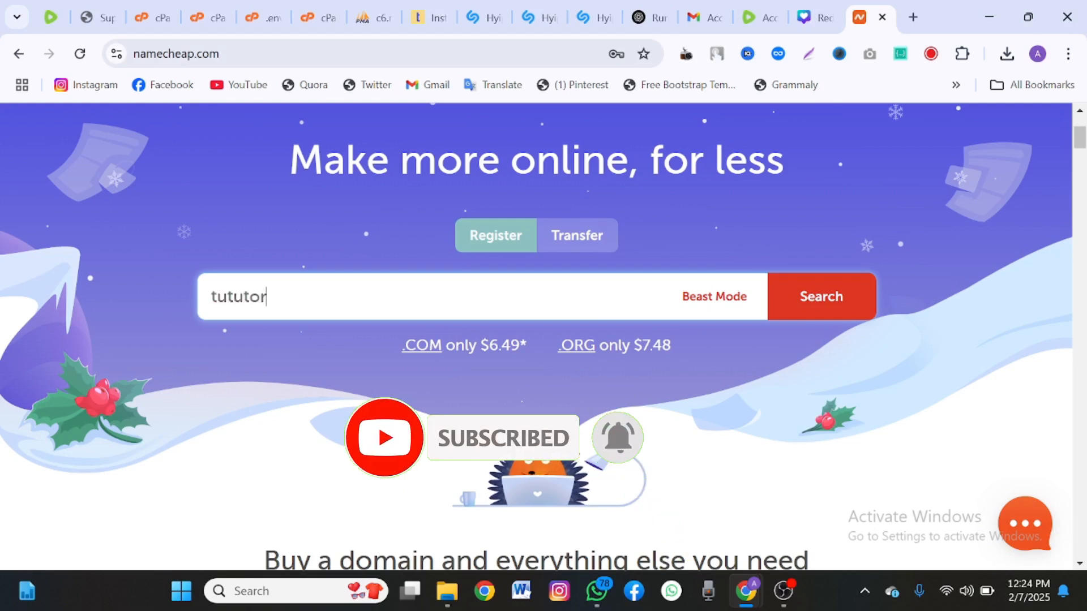
key(BackSpace)
key(BackSpace)
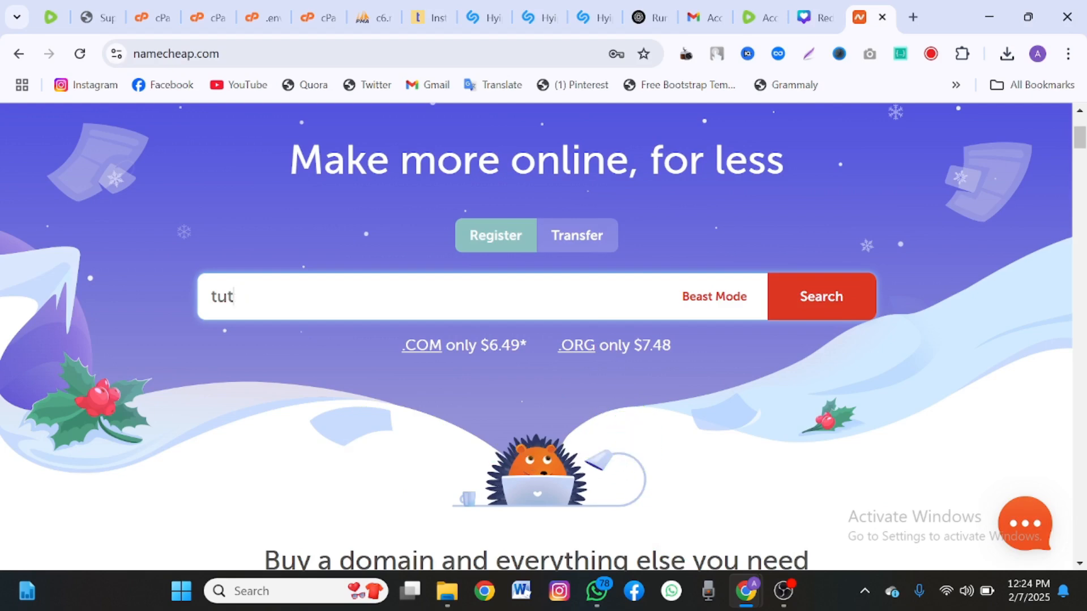
text(invest.com)
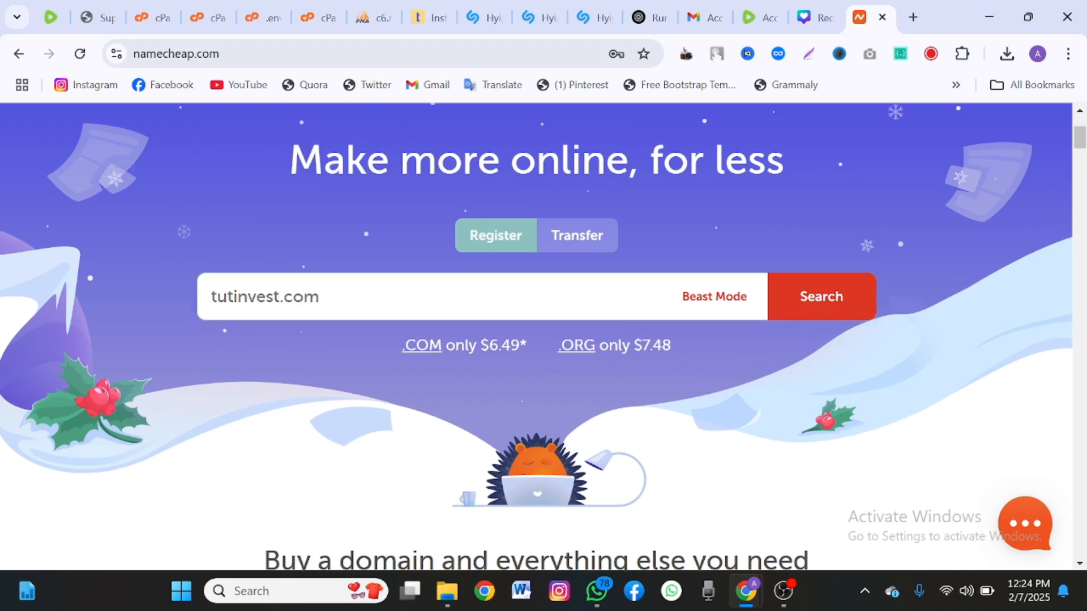
key(Return)
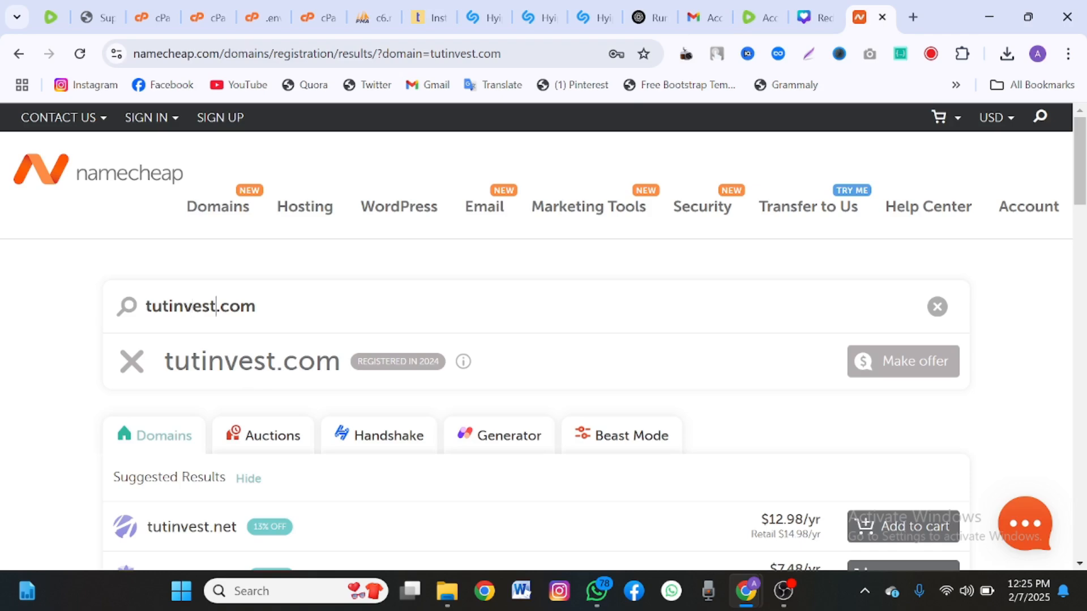
text(o)
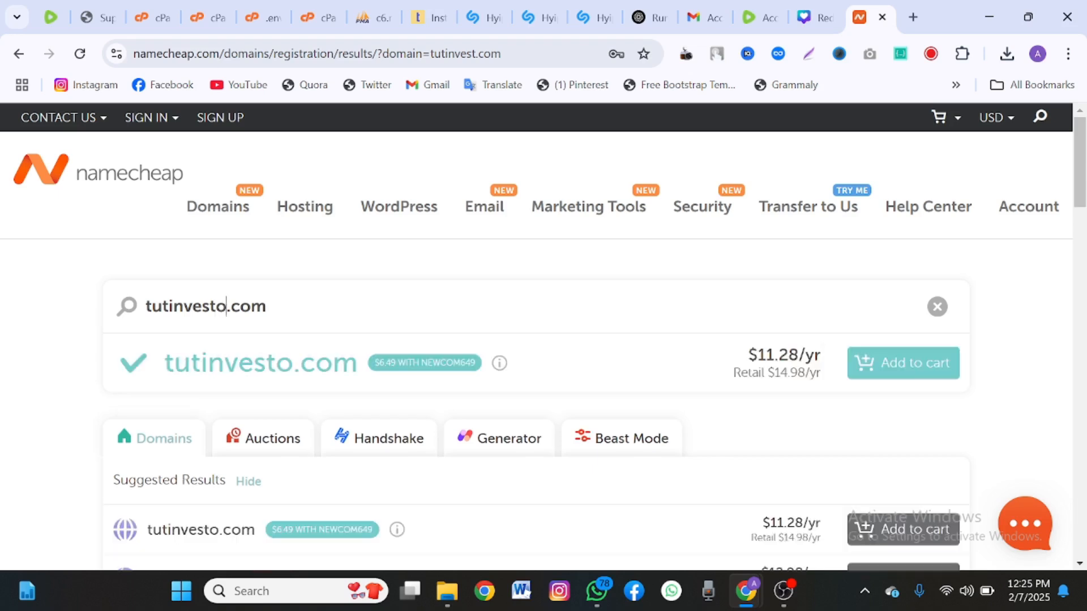
click(874, 367)
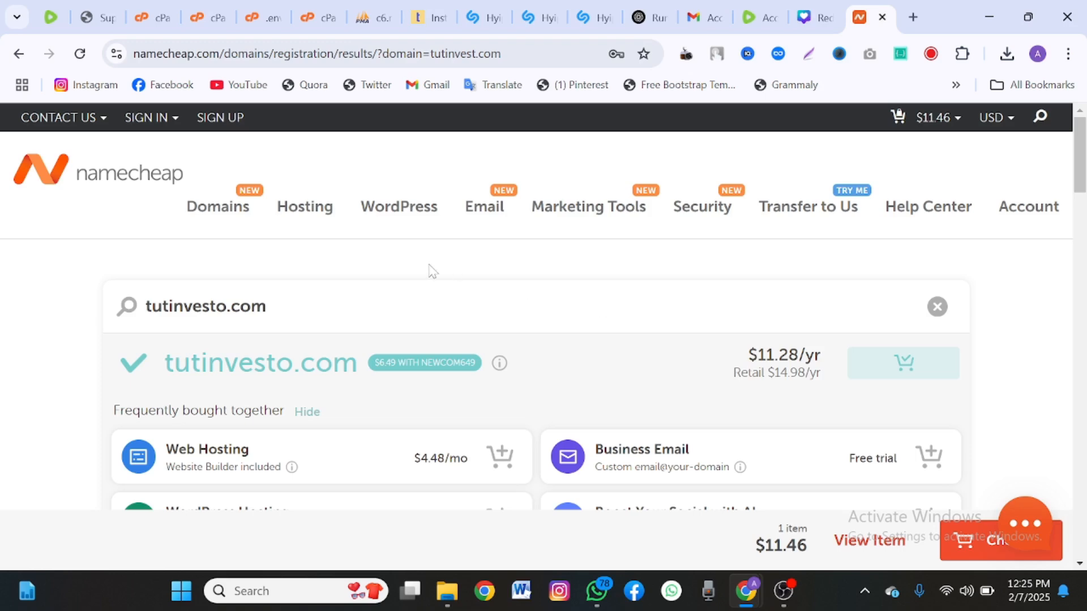
Open Namecheap's shared hosting plans and choose Get Started on the Stellar plan ($1.98/mo).
mouse_move(309, 213)
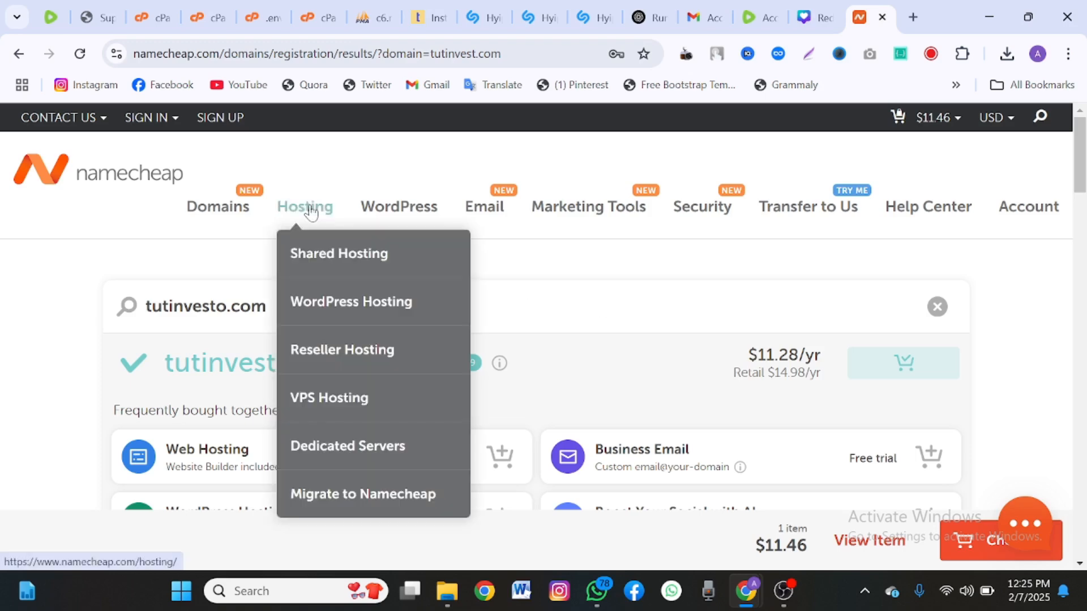
click(341, 264)
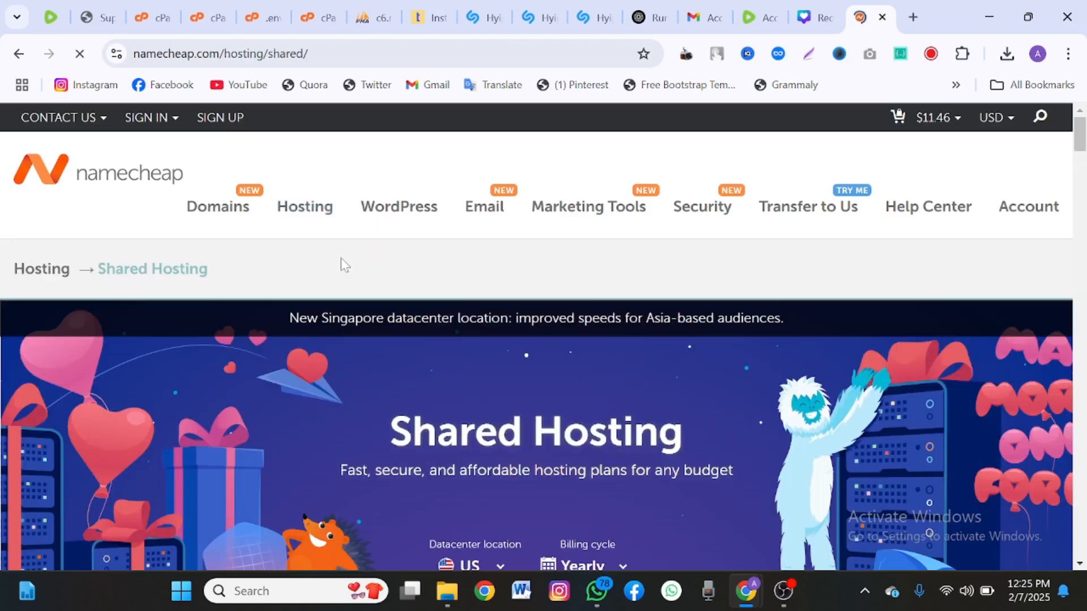
scroll(317, 272, down, 6)
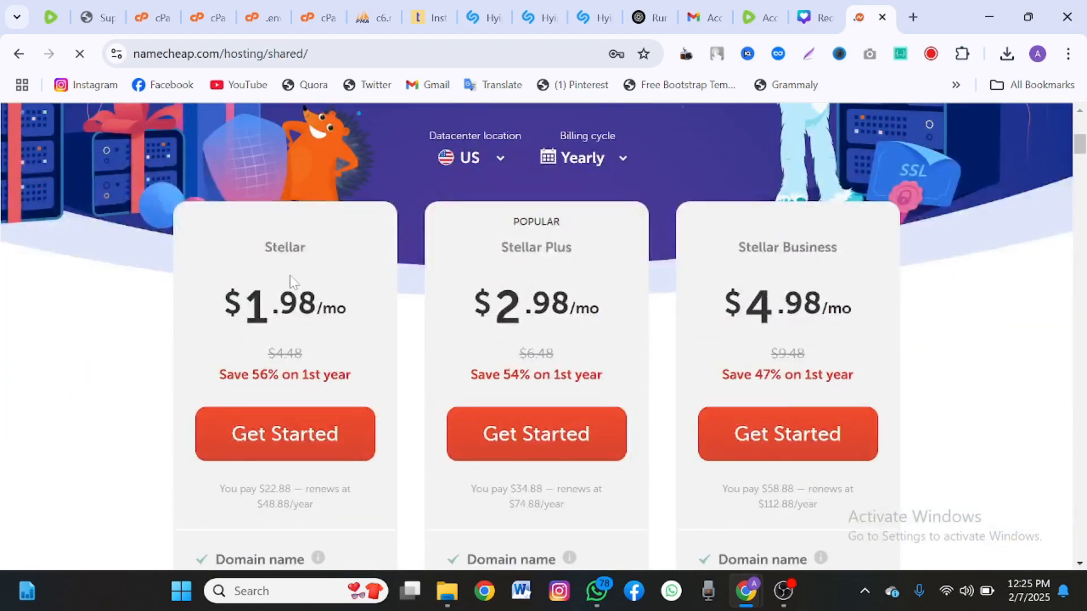
scroll(291, 277, down, 1)
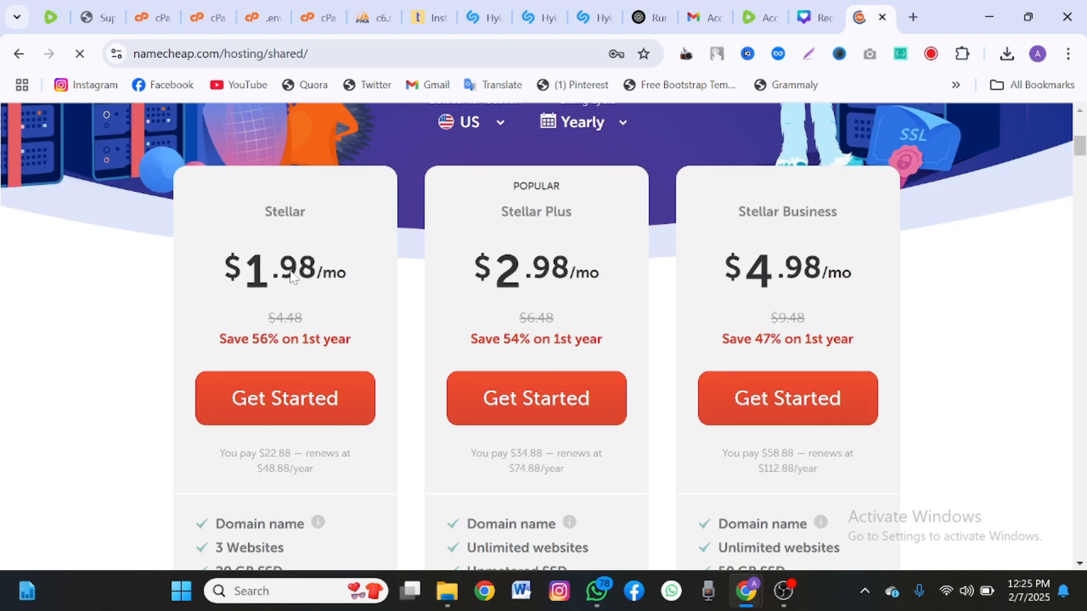
scroll(292, 275, down, 2)
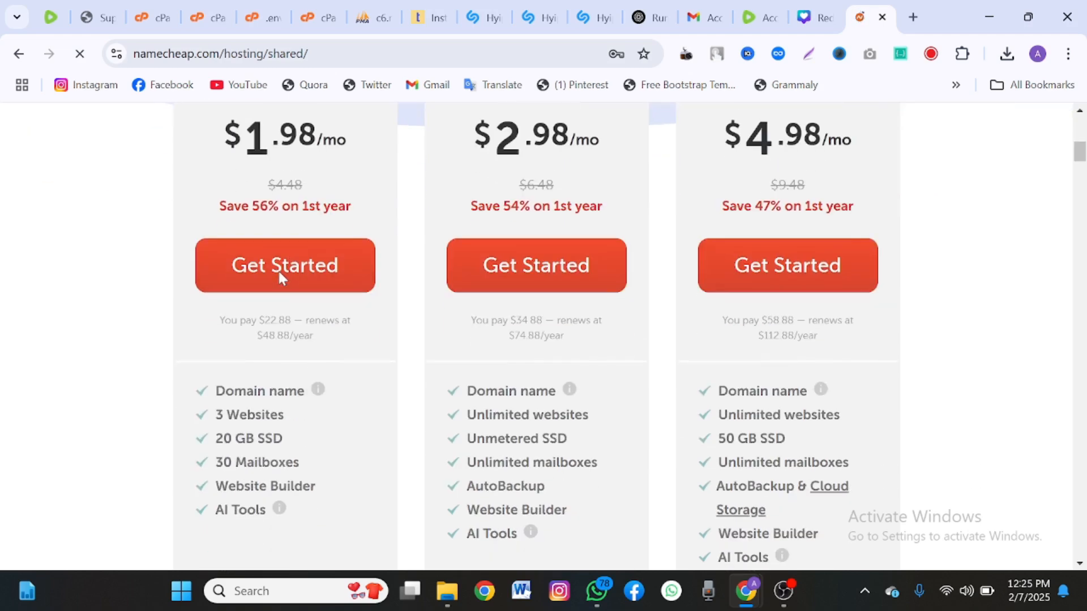
click(292, 277)
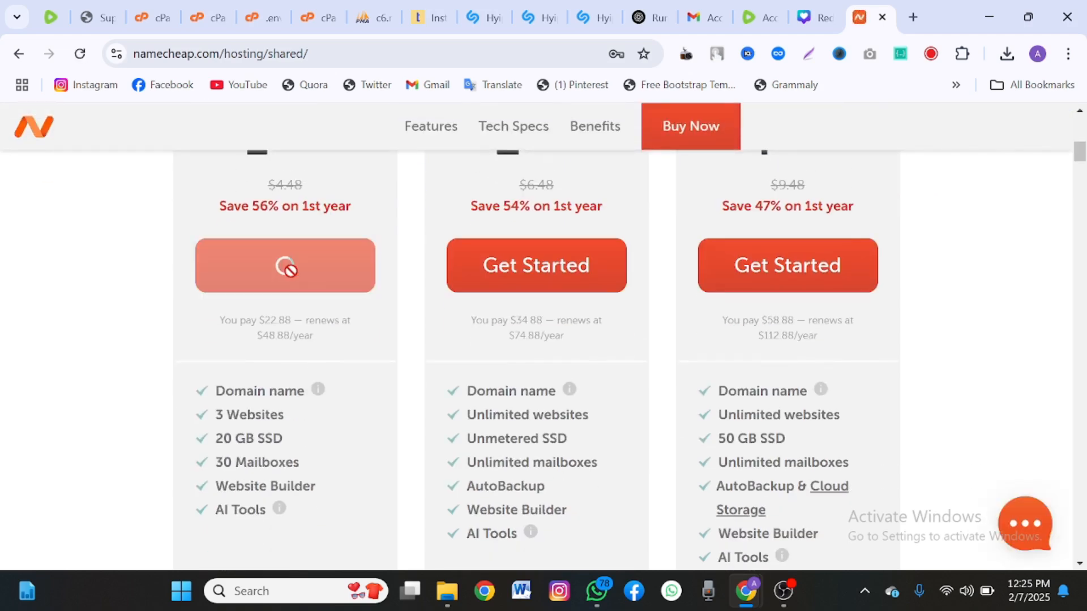
Link Stellar hosting to tutinvesto.com already in the cart and add it for $34.34 total.
scroll(416, 441, down, 4)
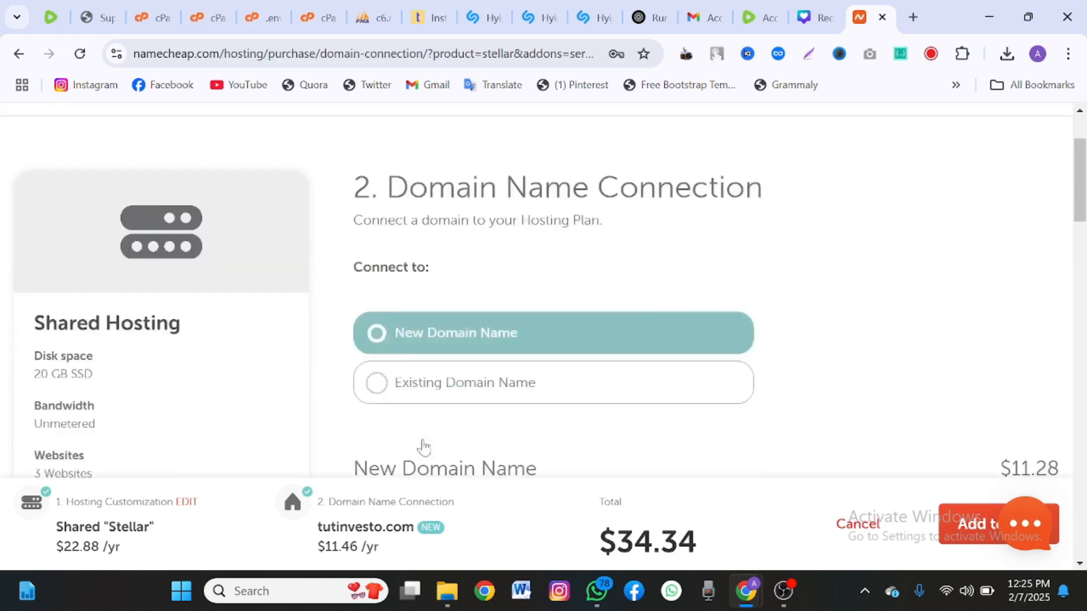
scroll(425, 419, down, 1)
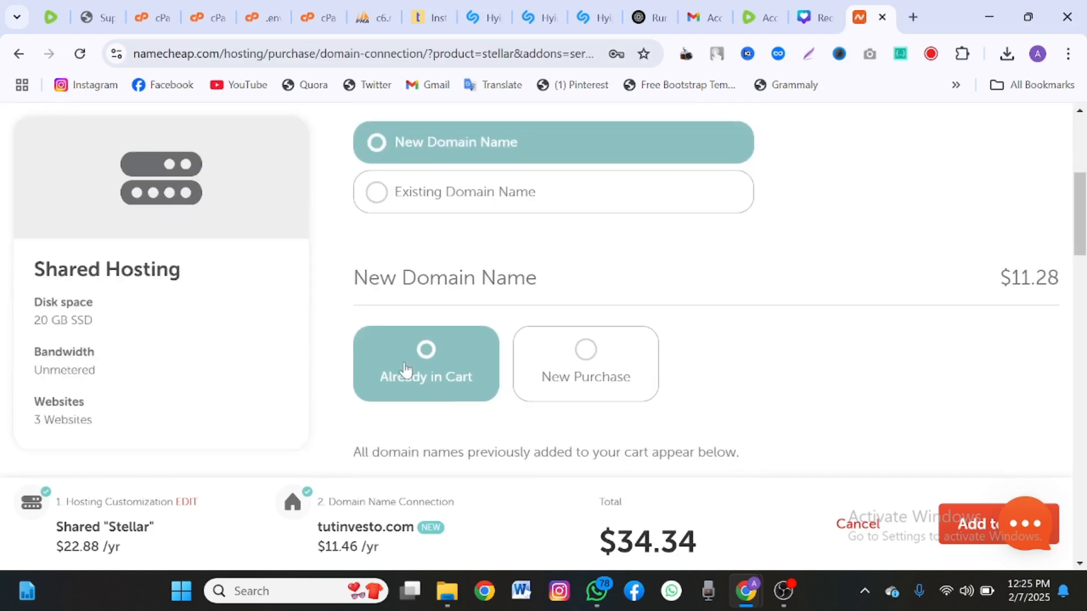
scroll(431, 399, down, 1)
scroll(428, 396, up, 2)
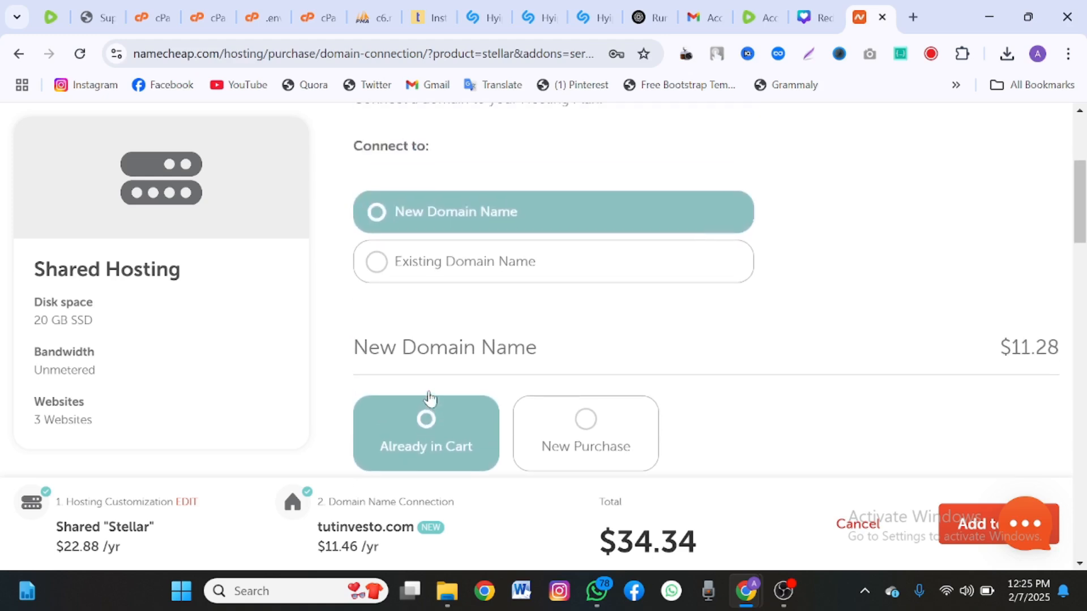
scroll(444, 326, down, 1)
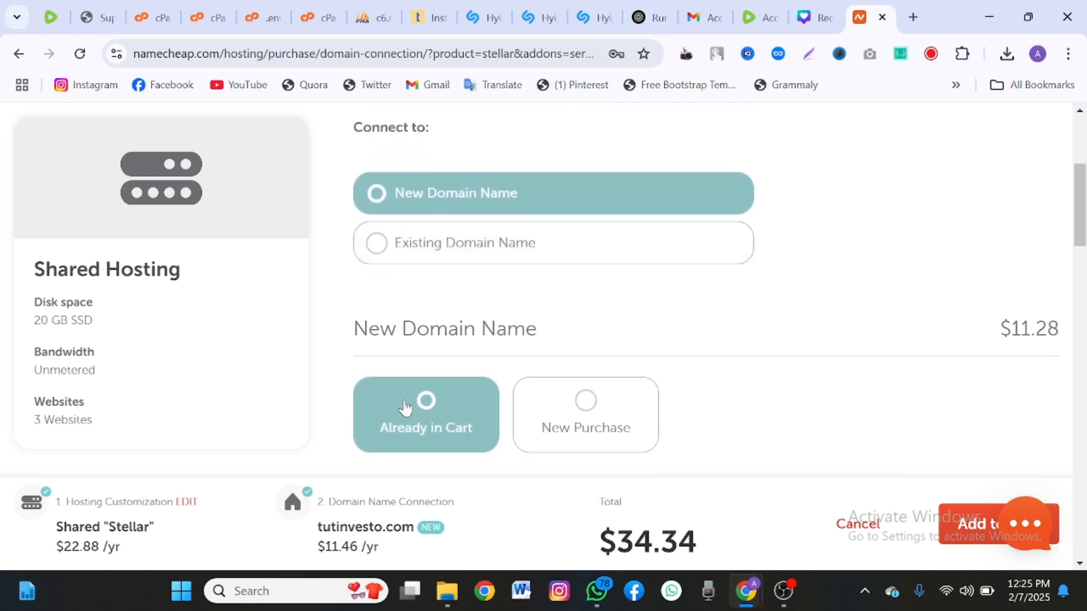
scroll(405, 407, down, 2)
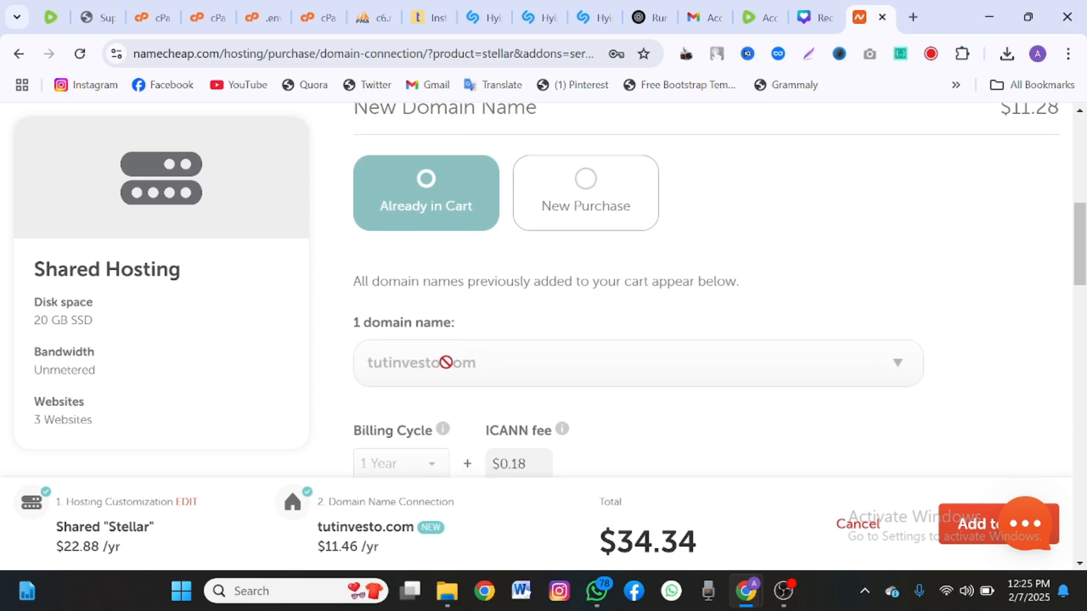
scroll(487, 361, down, 3)
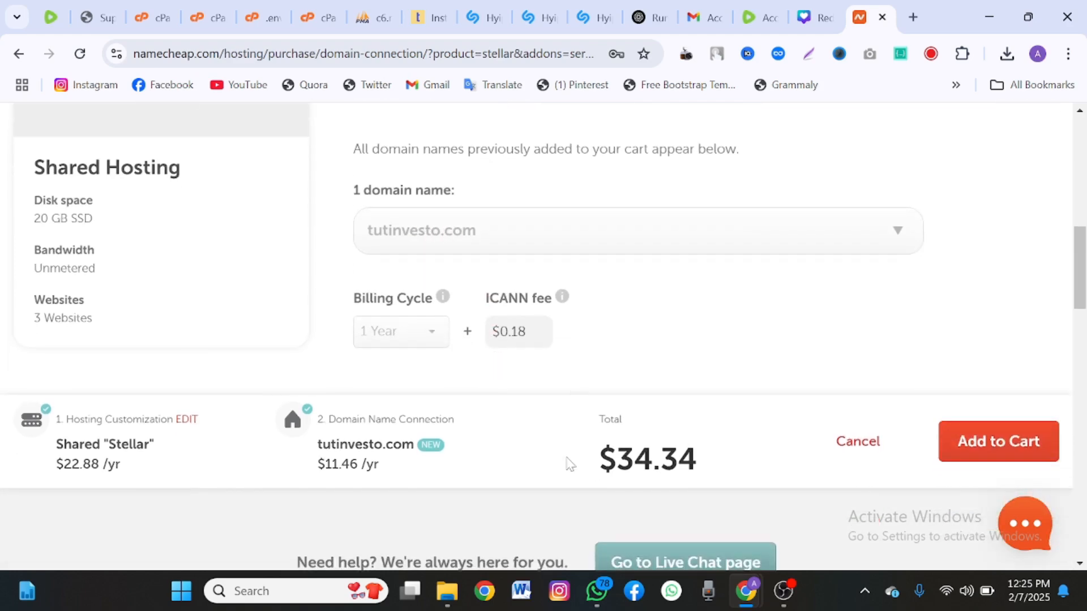
drag(569, 463, 713, 453)
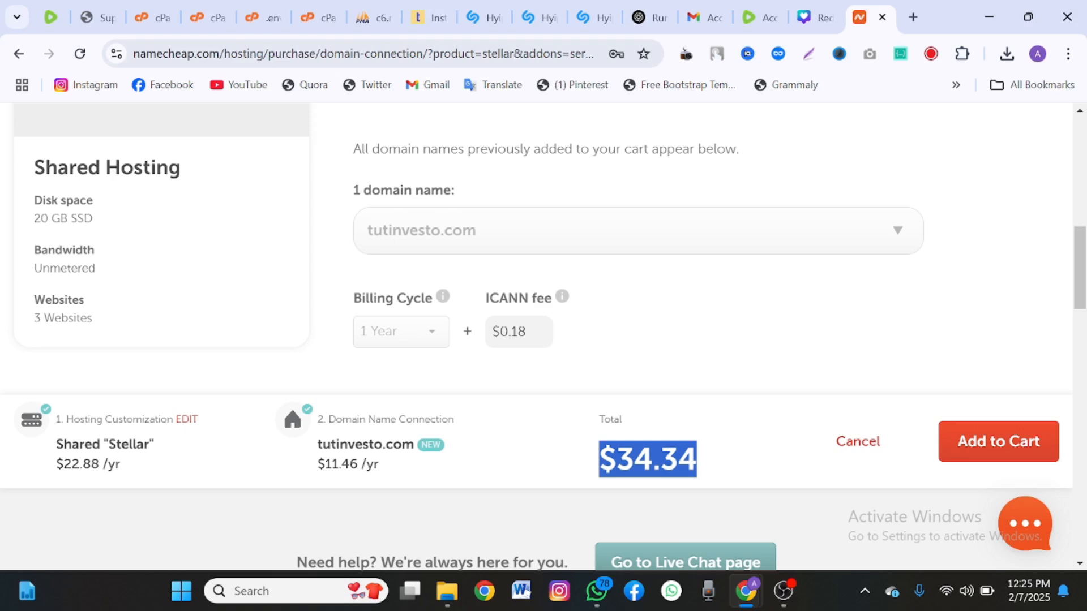
click(709, 457)
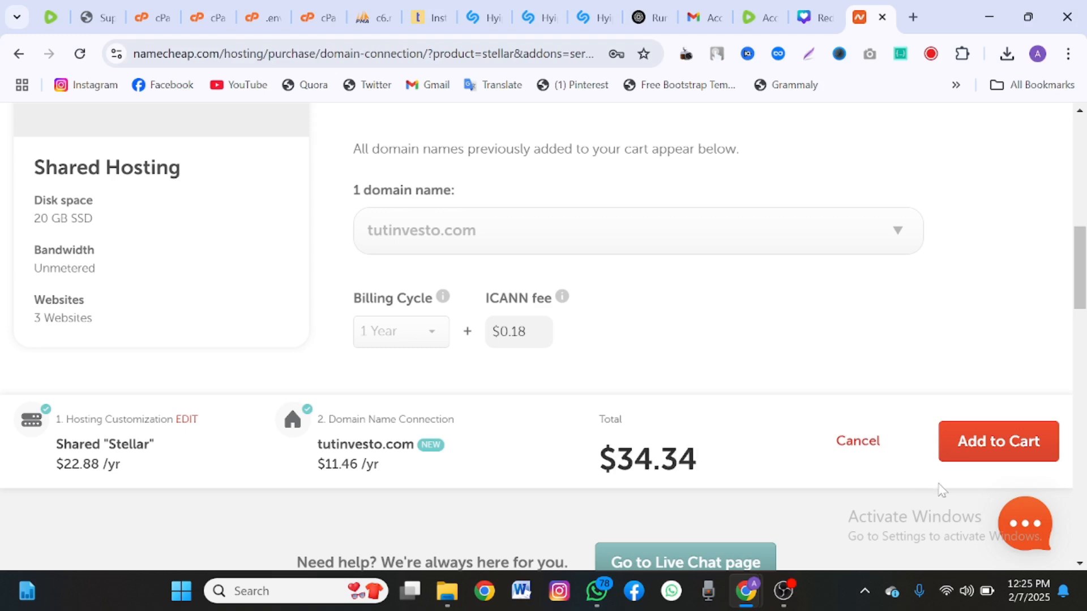
click(972, 465)
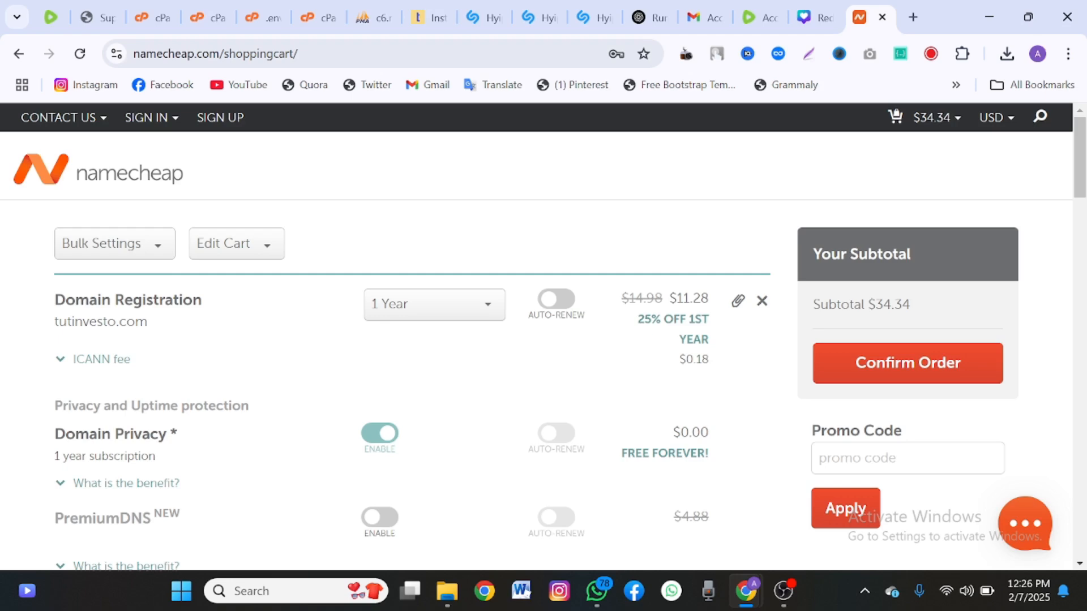
Review the cart with hosting and tutinvesto.com and confirm the order to check out.
scroll(842, 517, down, 2)
scroll(842, 516, down, 8)
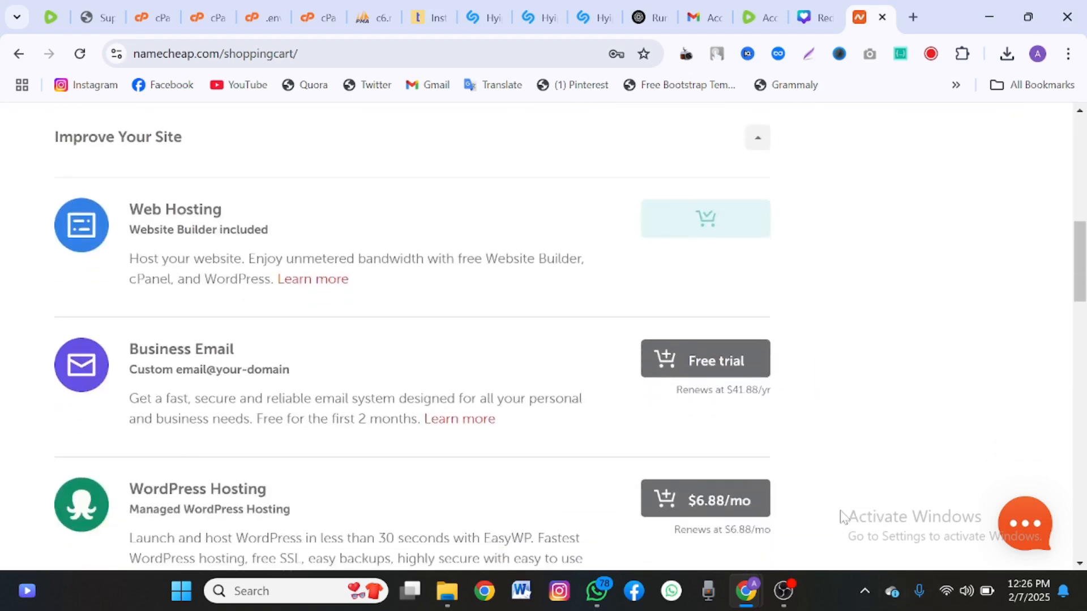
scroll(842, 517, up, 10)
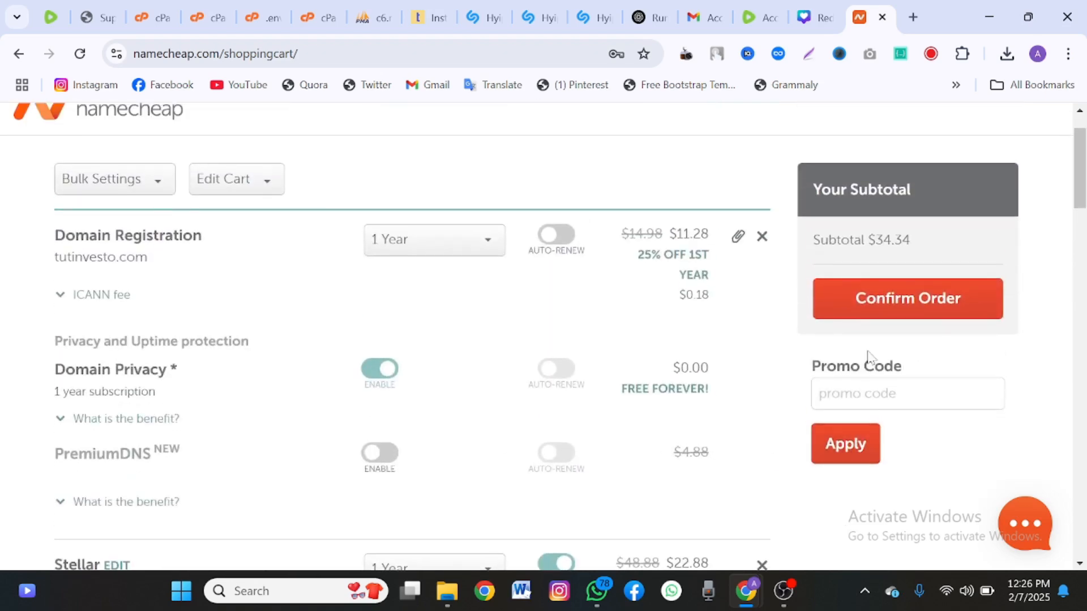
click(870, 318)
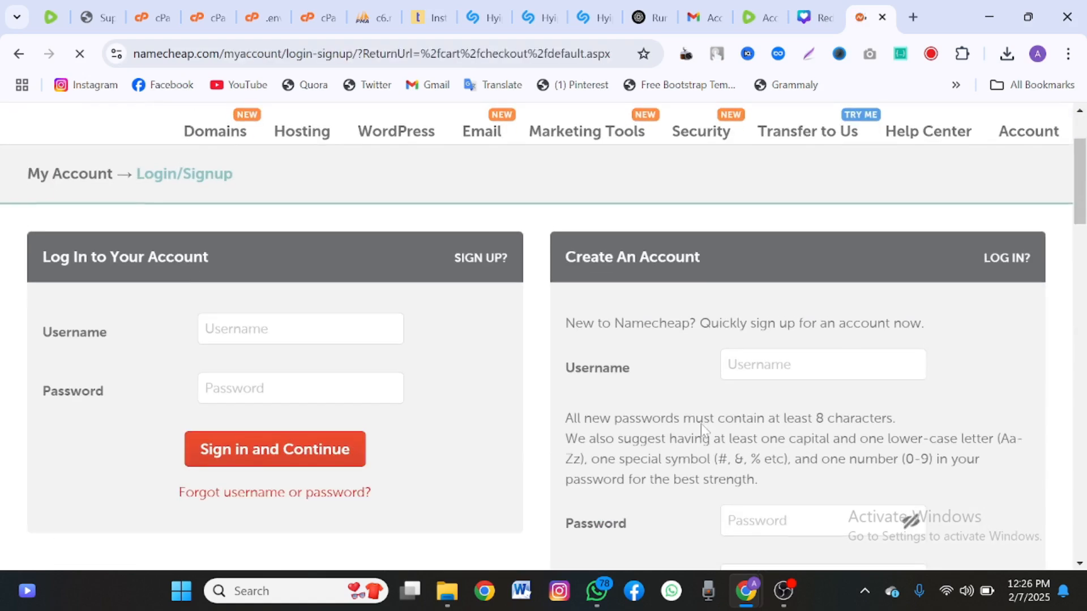
Review the existing-account login form and the Create An Account form on the Login/Signup page.
drag(108, 255, 294, 243)
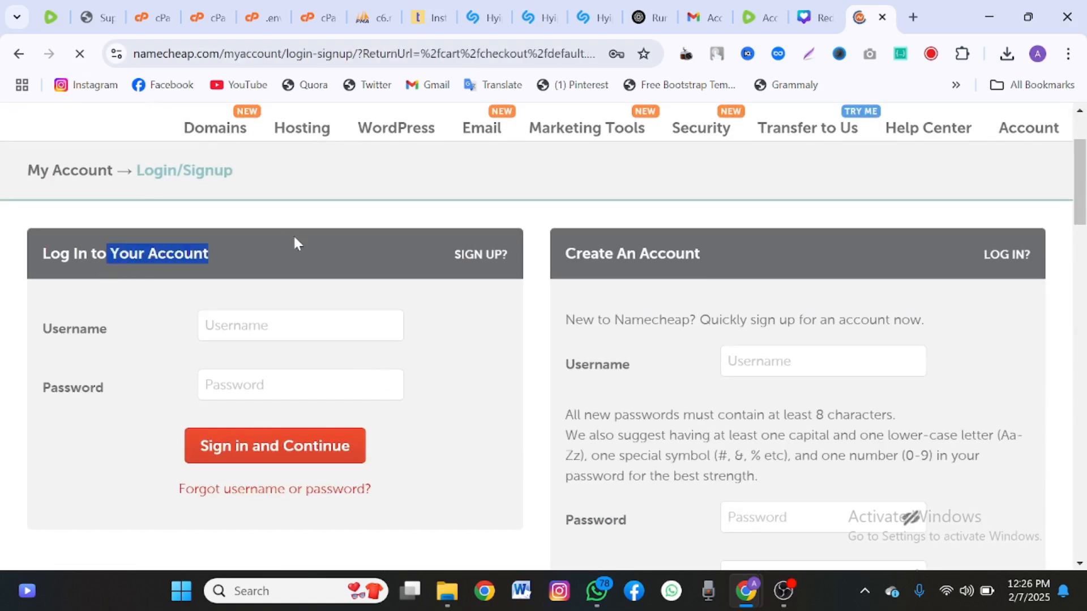
drag(558, 253, 789, 233)
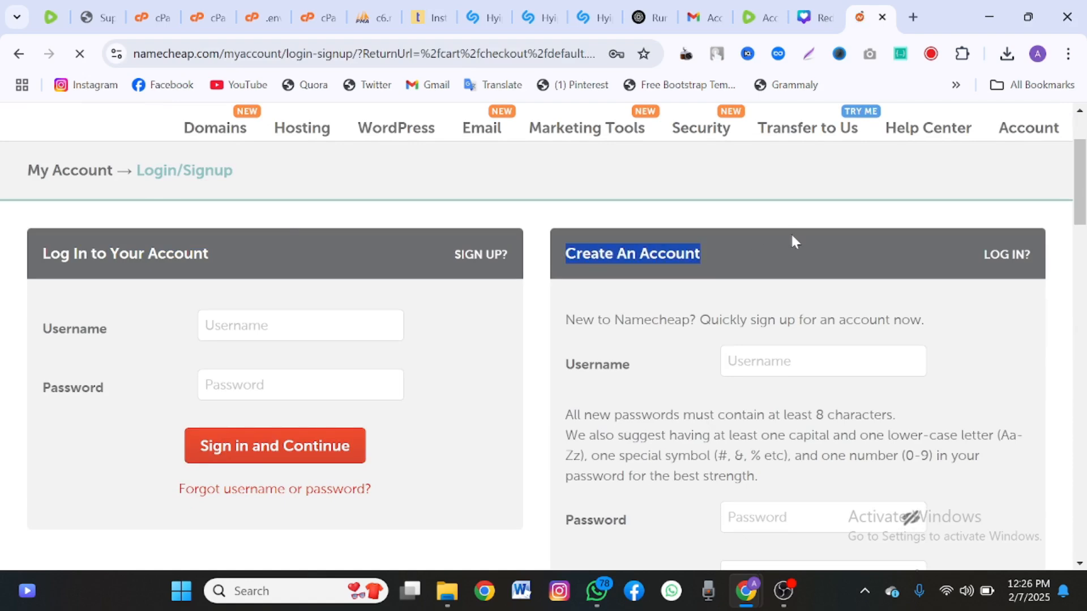
scroll(790, 232, down, 1)
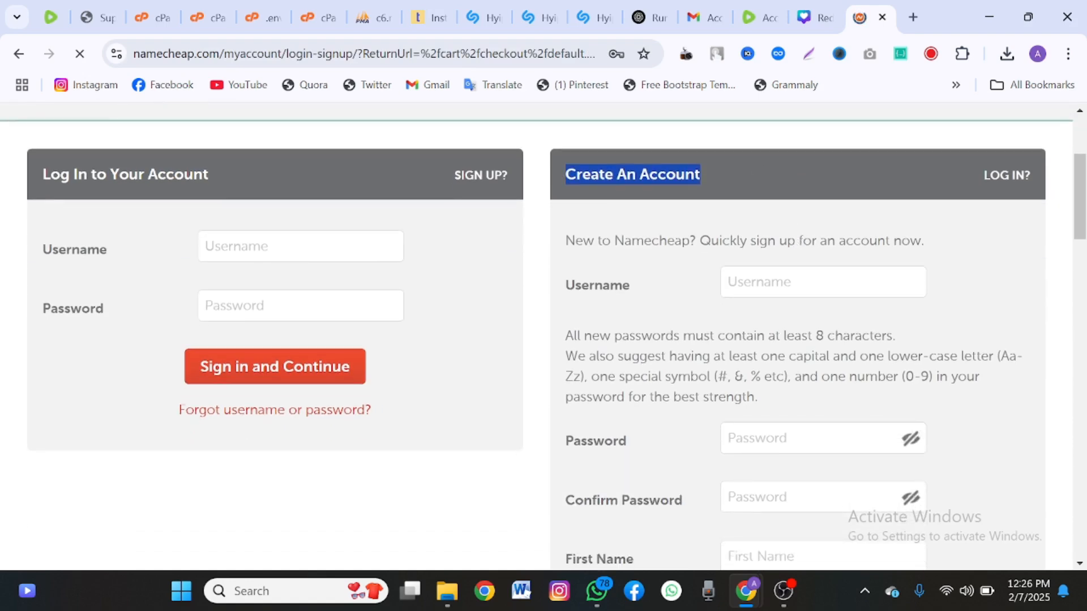
scroll(759, 334, down, 2)
scroll(759, 335, up, 1)
scroll(774, 177, down, 1)
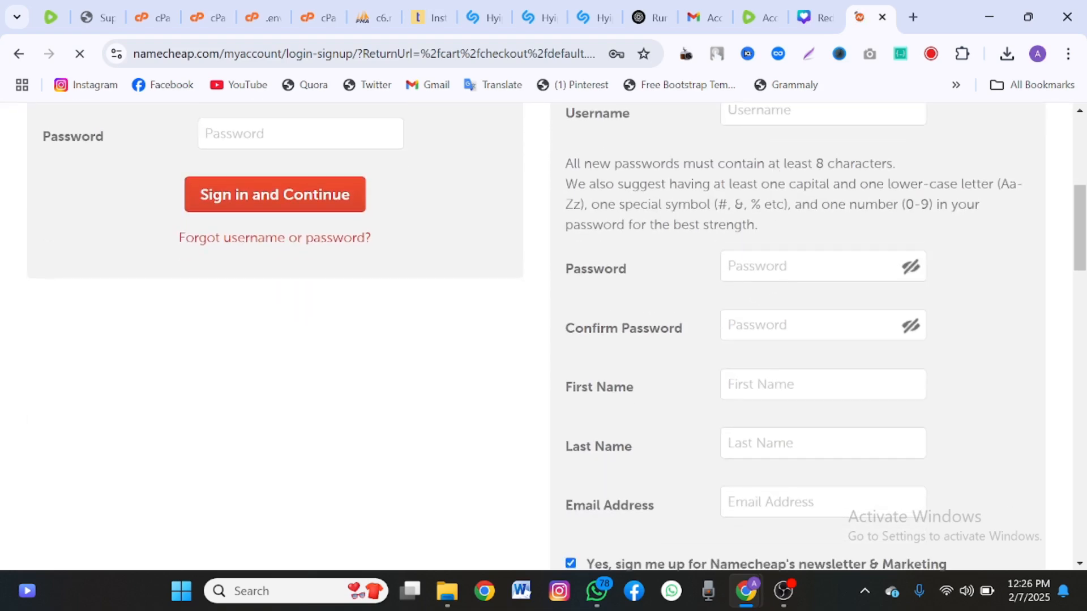
scroll(792, 340, down, 3)
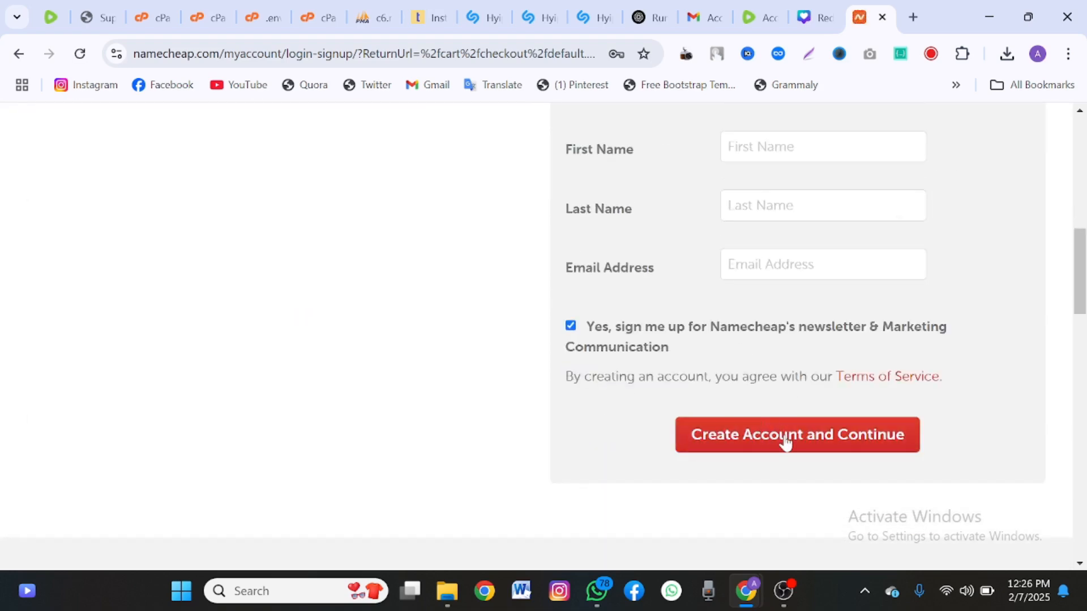
scroll(698, 359, up, 7)
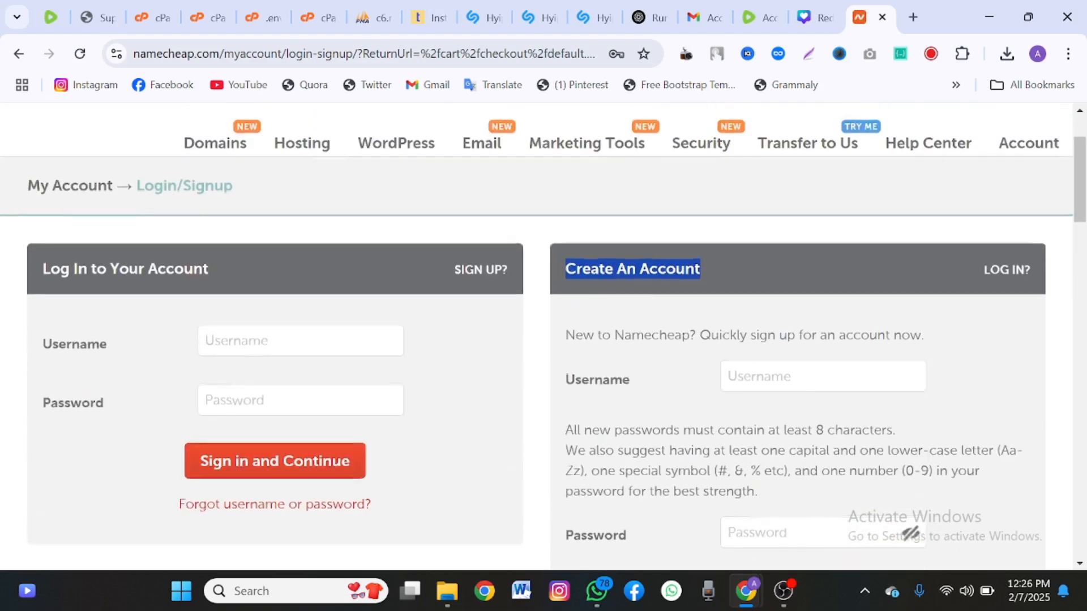
click(742, 248)
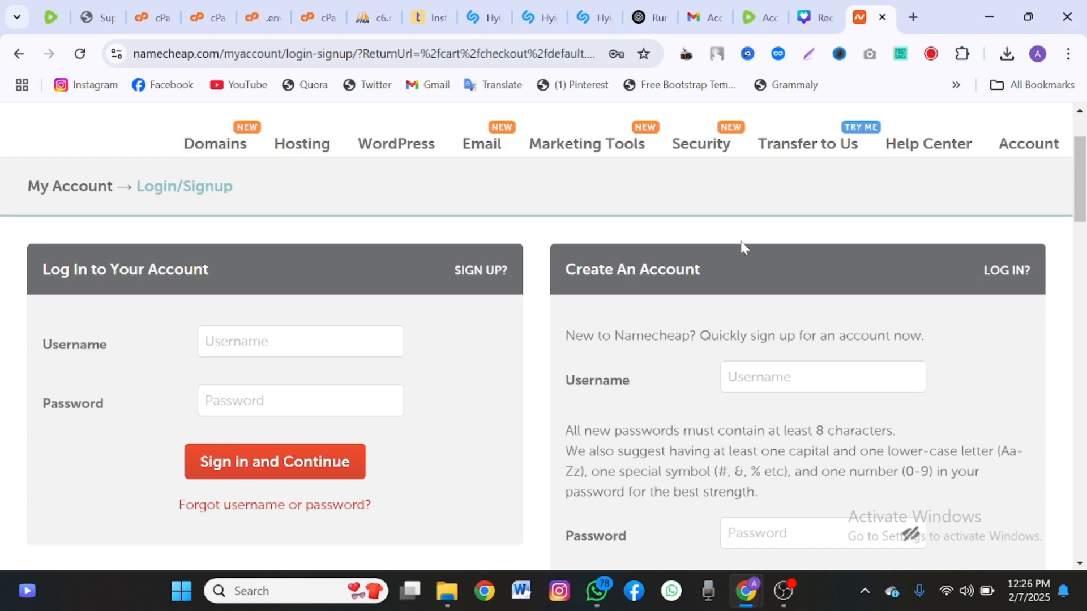
scroll(741, 248, down, 10)
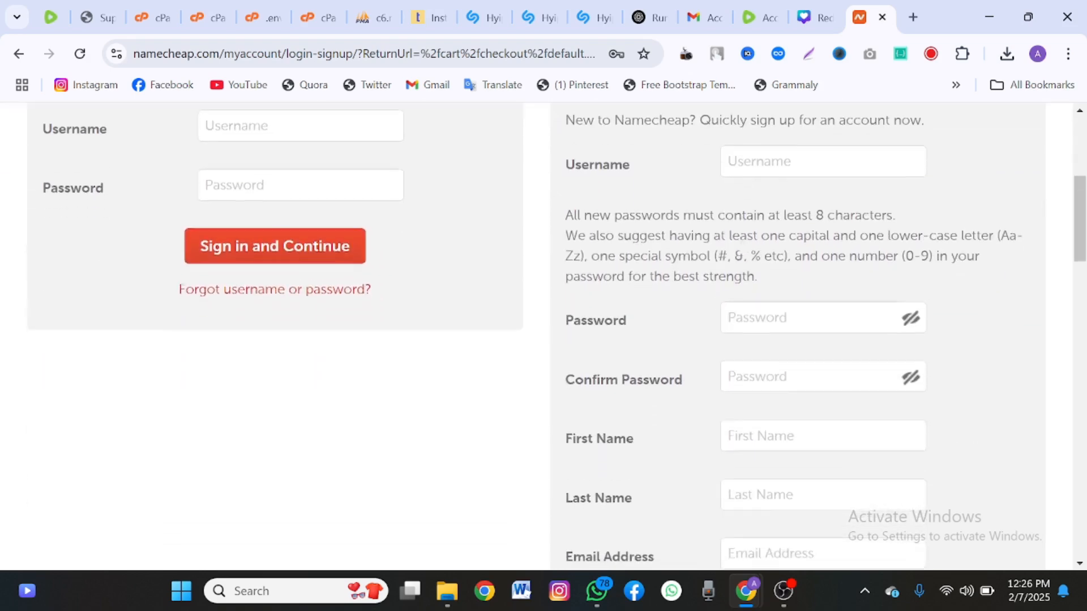
scroll(742, 245, up, 15)
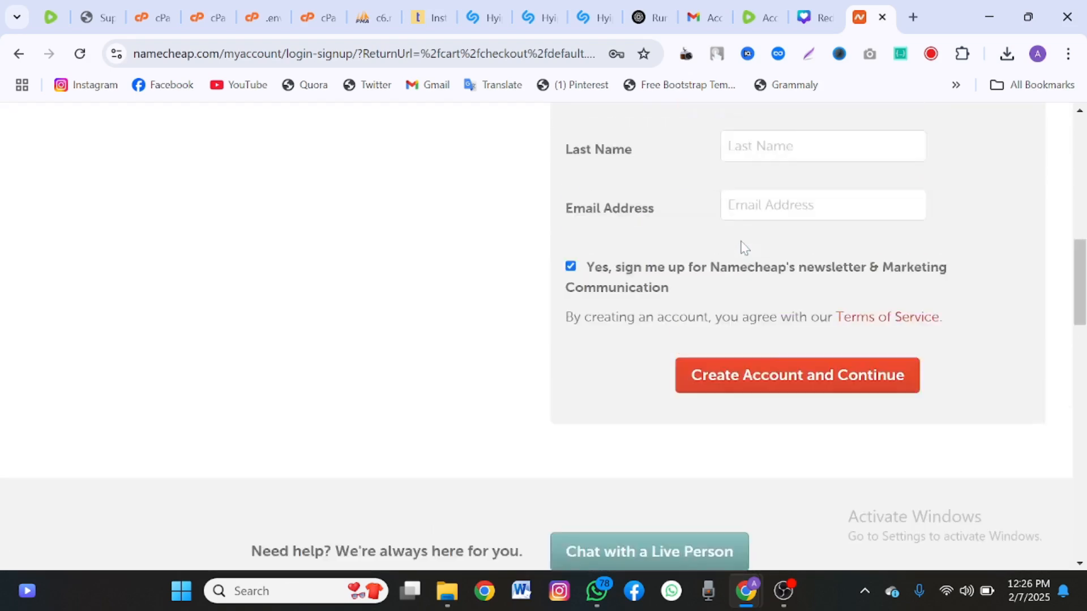
scroll(544, 337, up, 1)
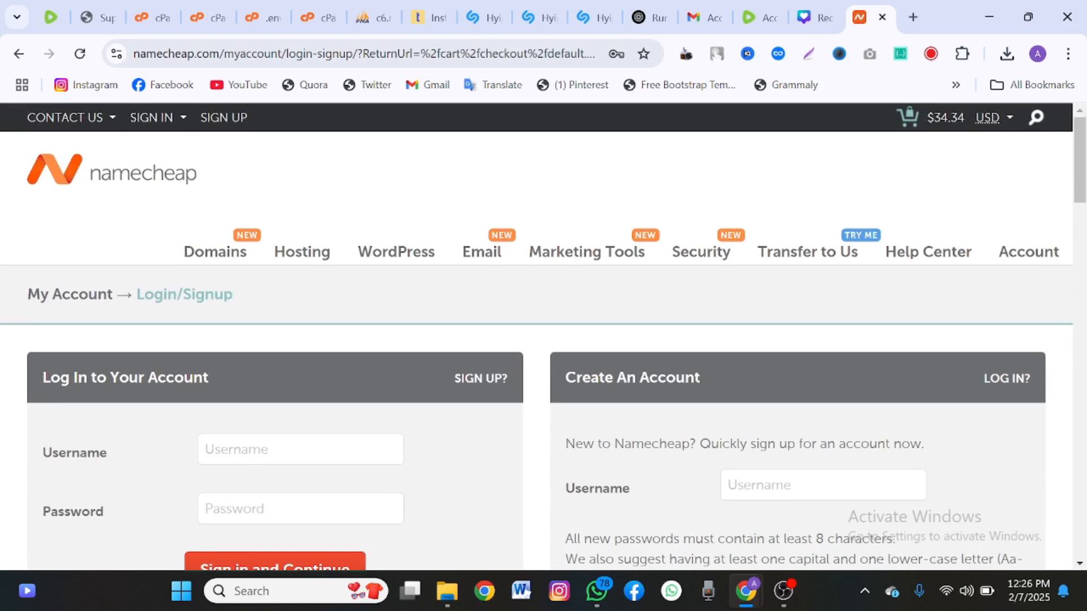
mouse_move(742, 247)
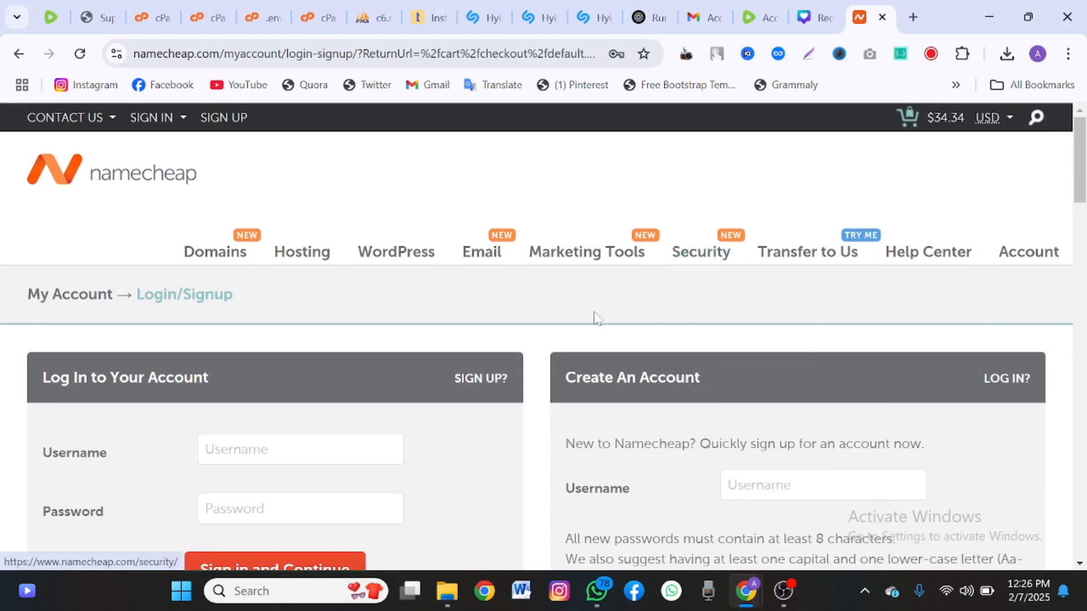
scroll(655, 362, down, 3)
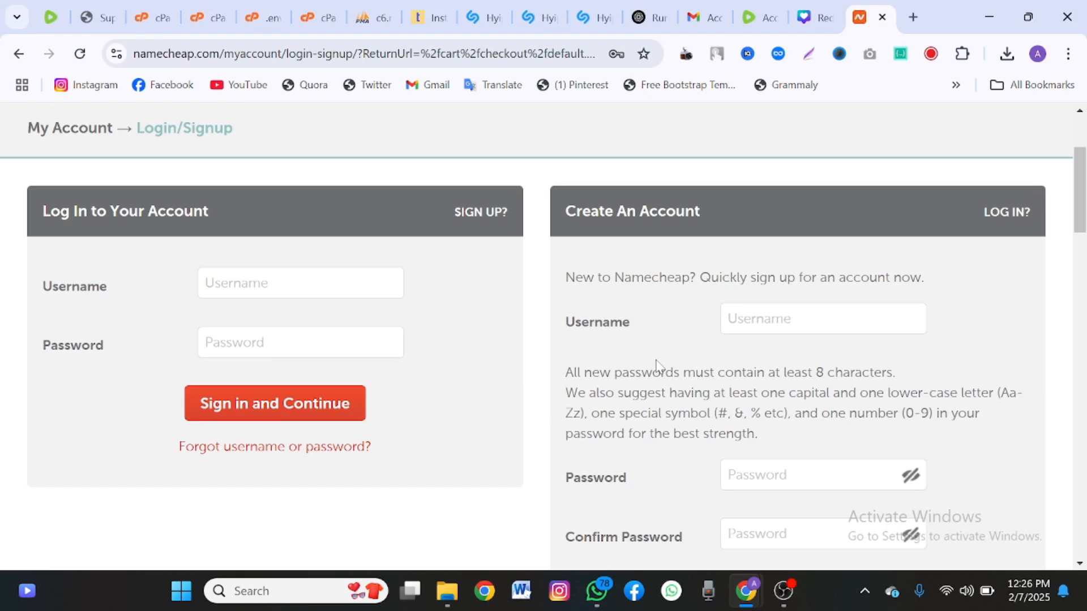
scroll(657, 365, up, 3)
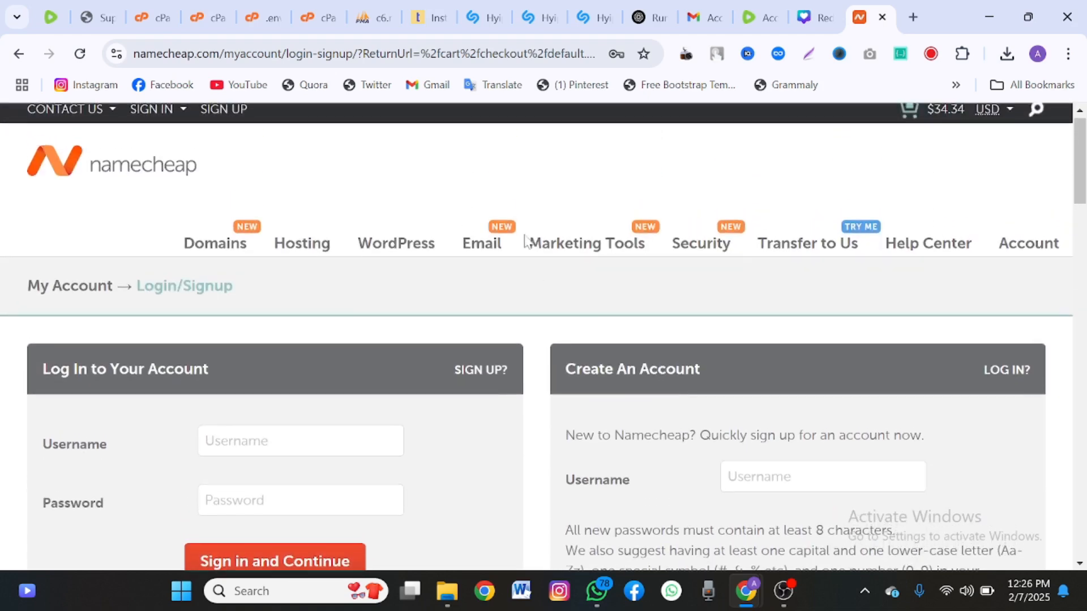
scroll(484, 342, down, 1)
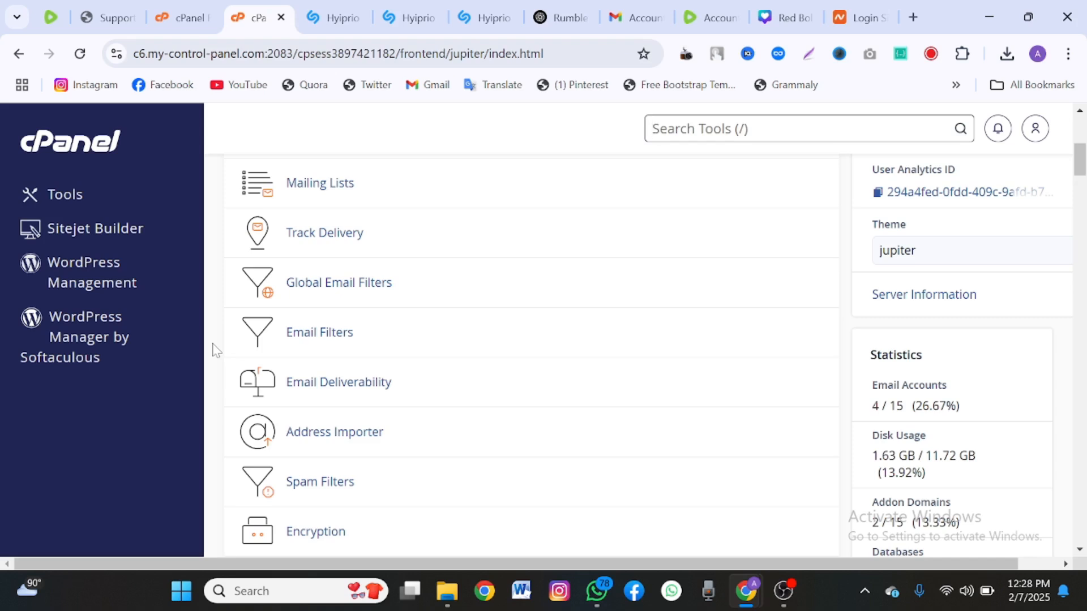
Scroll cPanel to the Files section and open File Manager in a new tab.
scroll(305, 383, down, 4)
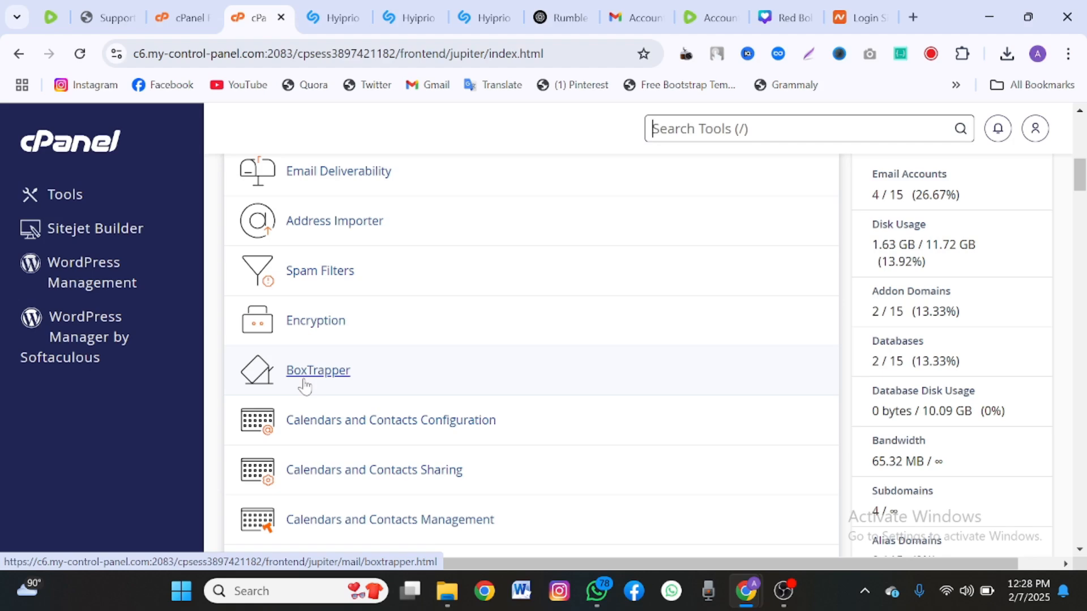
scroll(305, 386, down, 1)
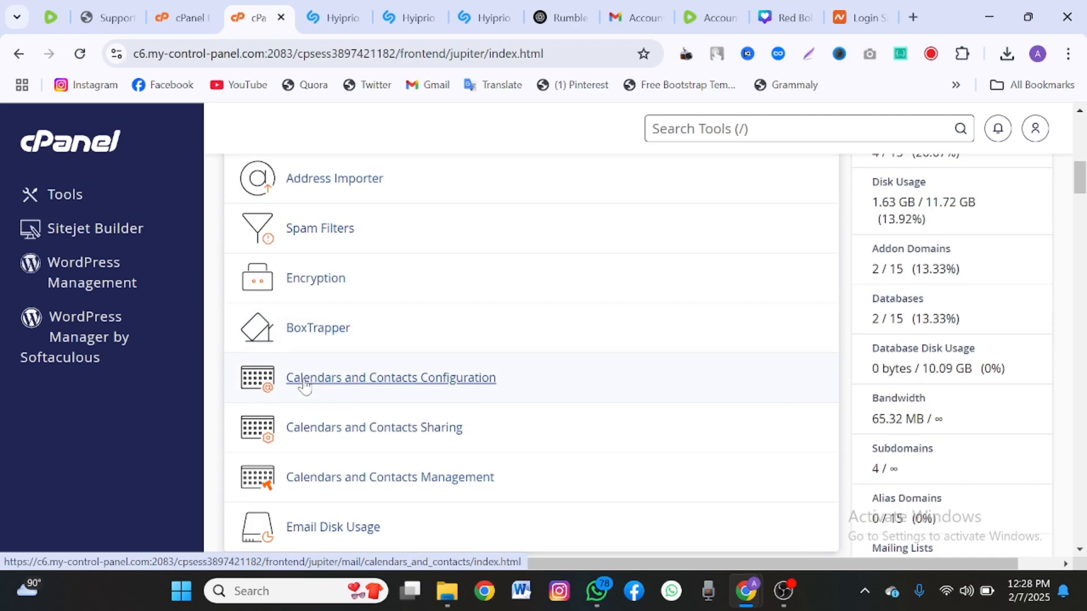
scroll(305, 386, down, 8)
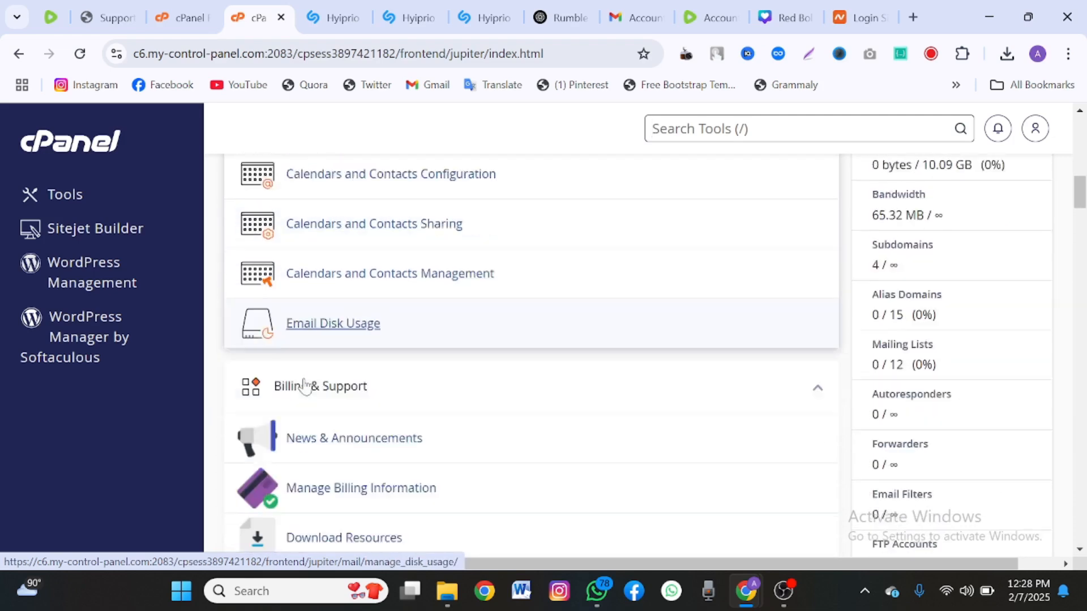
scroll(305, 386, down, 12)
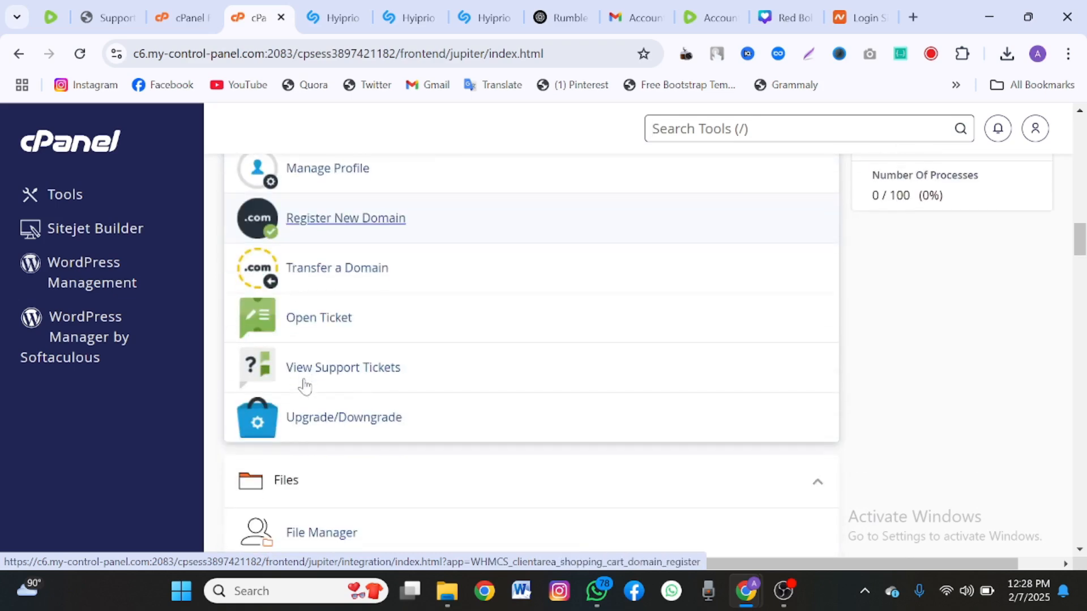
scroll(304, 386, up, 1)
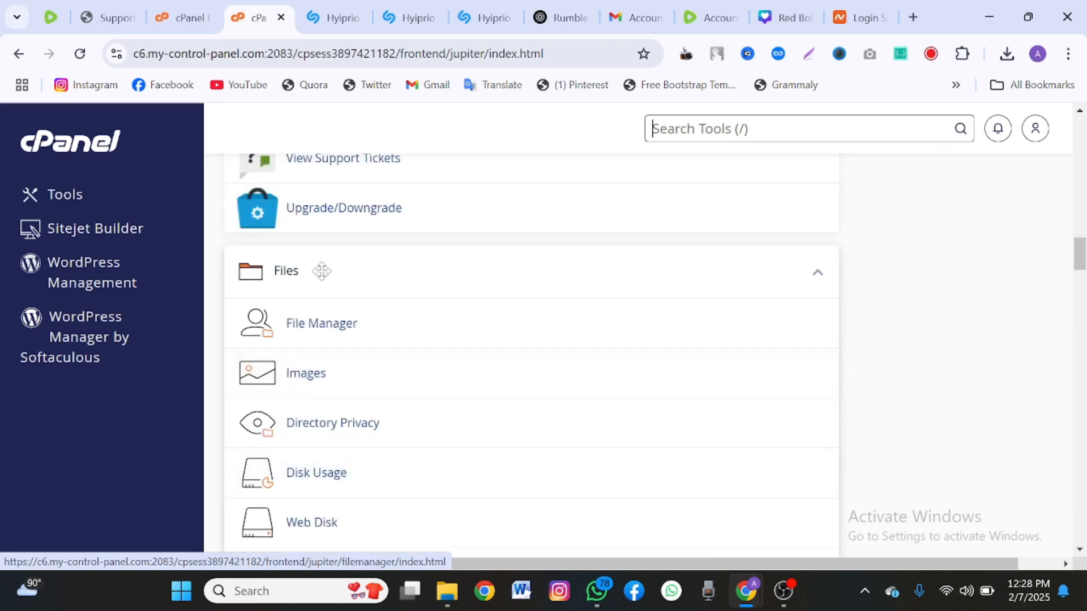
right_click(321, 328)
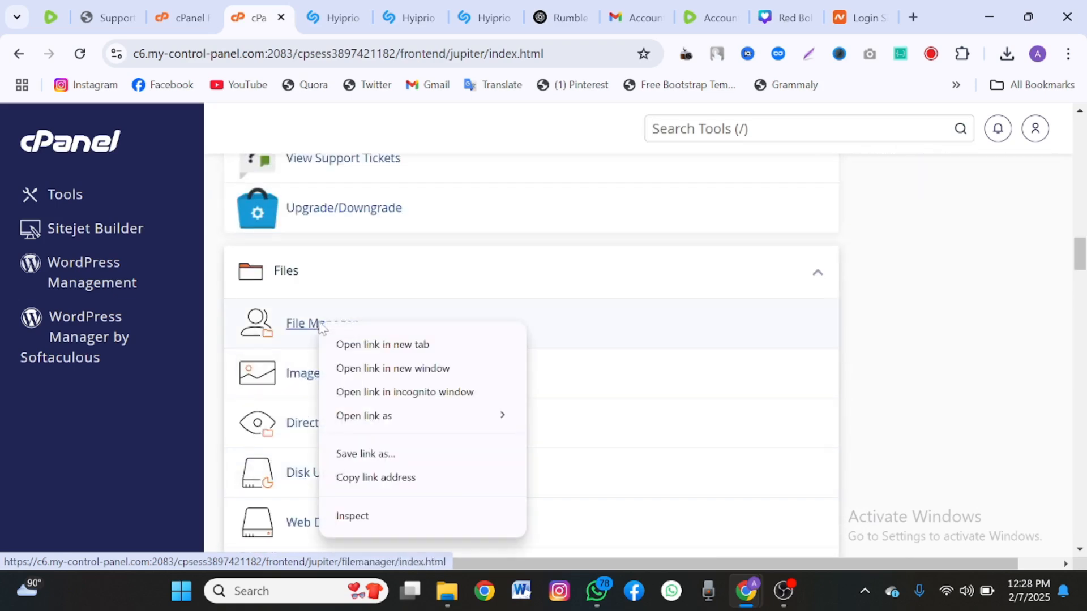
click(357, 345)
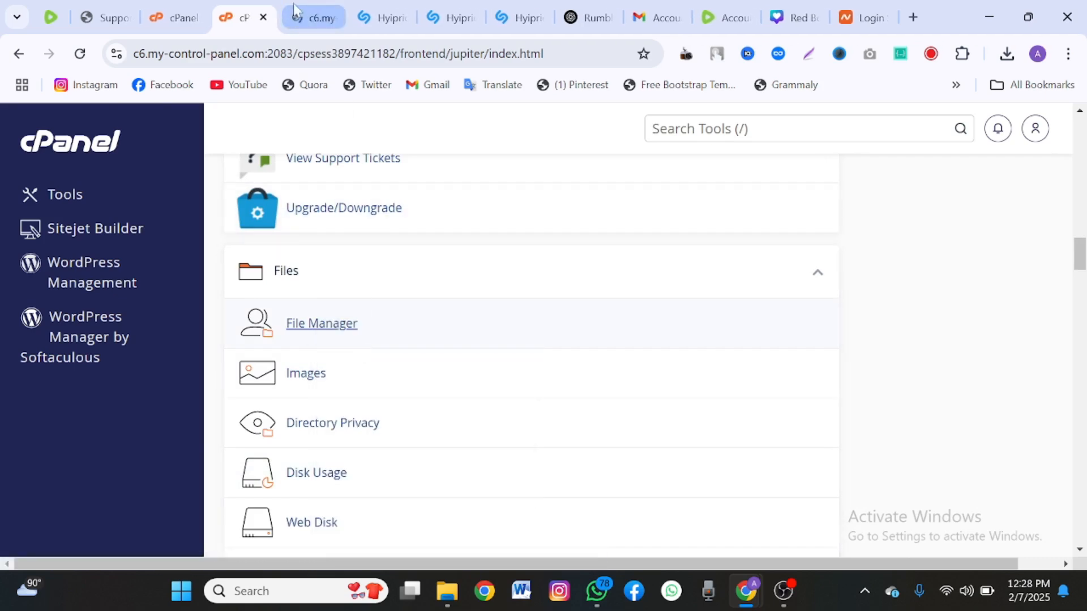
View the en.tutorials.com.ng folders in File Manager, then return to the Namecheap login tab.
click(299, 11)
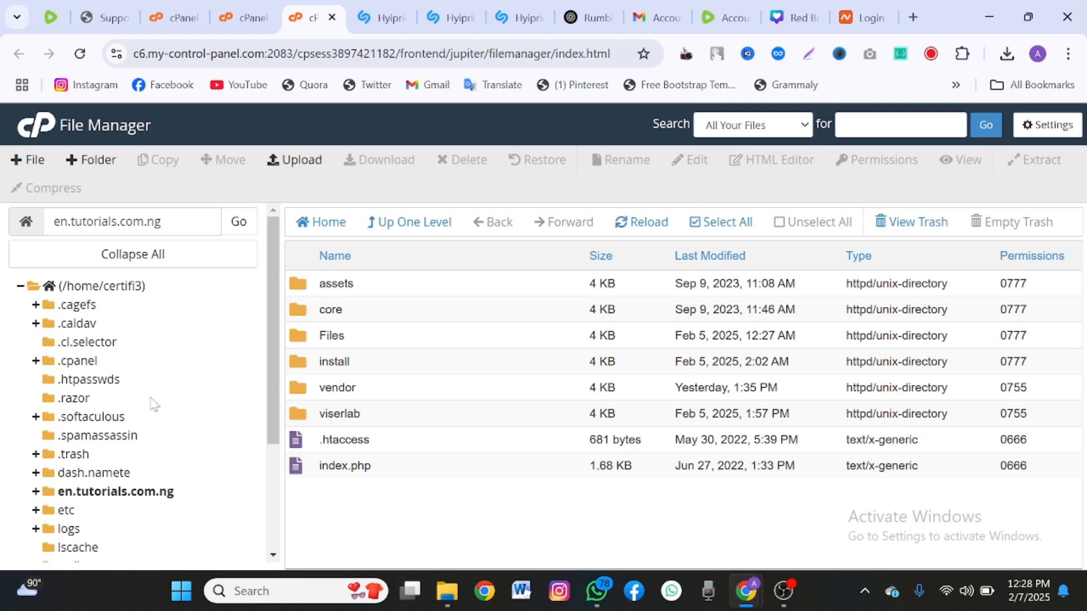
scroll(153, 408, down, 1)
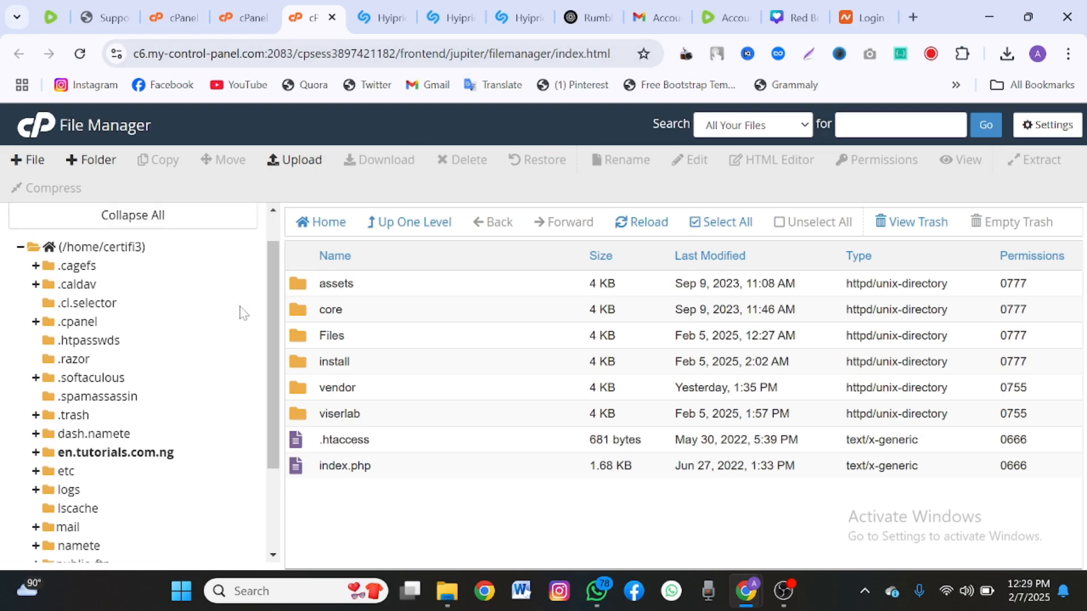
click(842, 13)
mouse_move(300, 252)
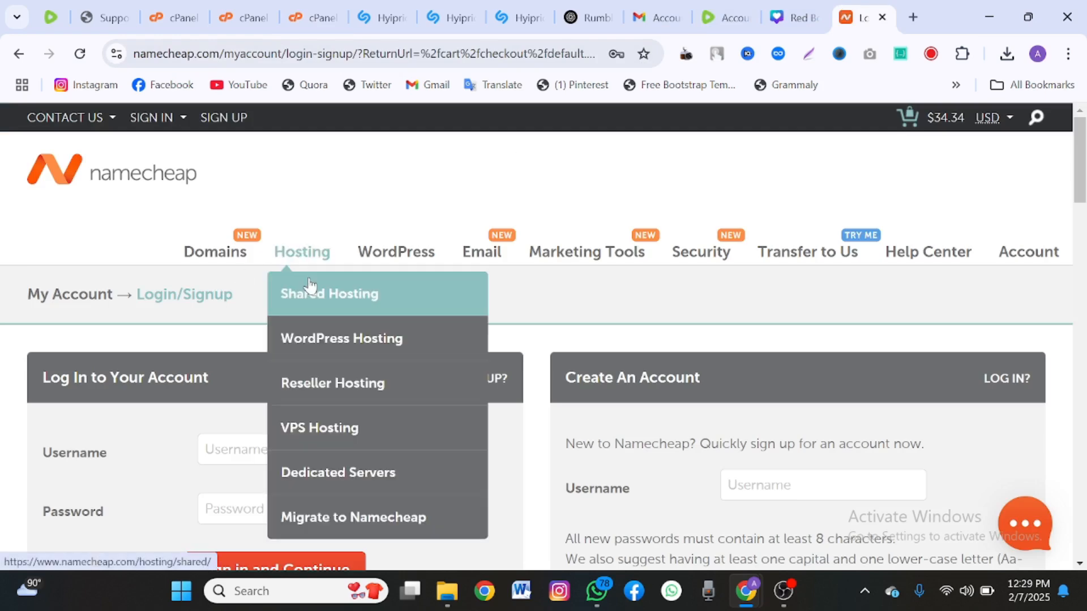
click(309, 281)
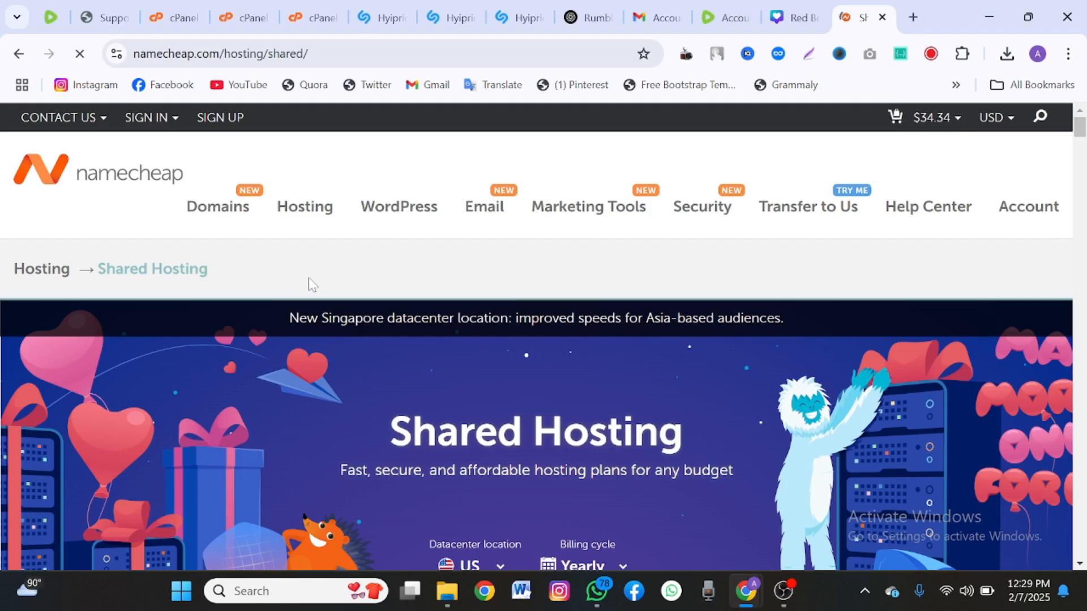
scroll(321, 392, down, 8)
scroll(327, 401, down, 2)
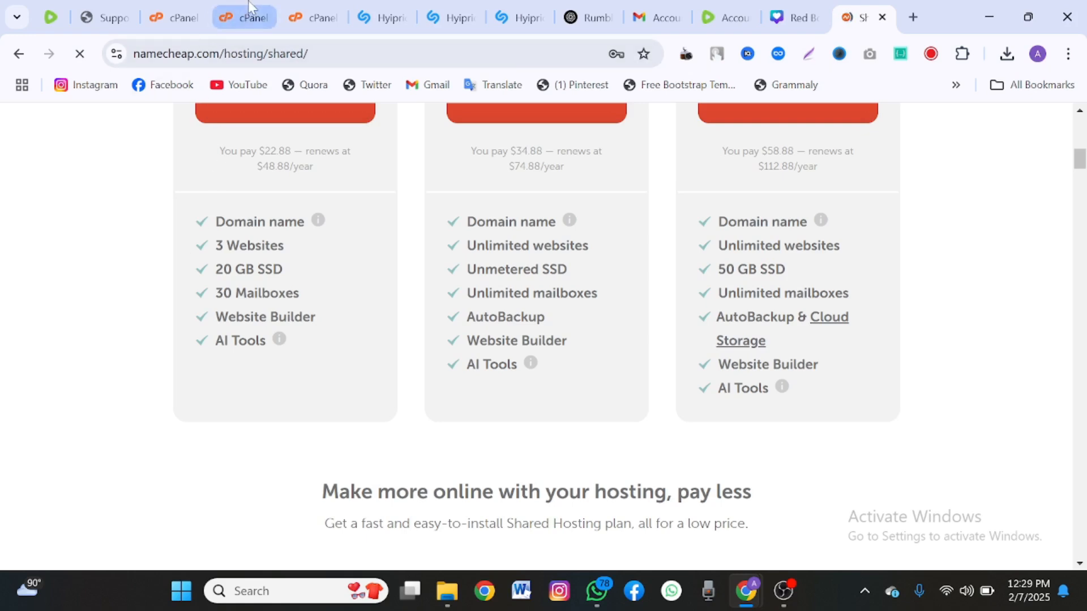
mouse_move(249, 7)
click(283, 13)
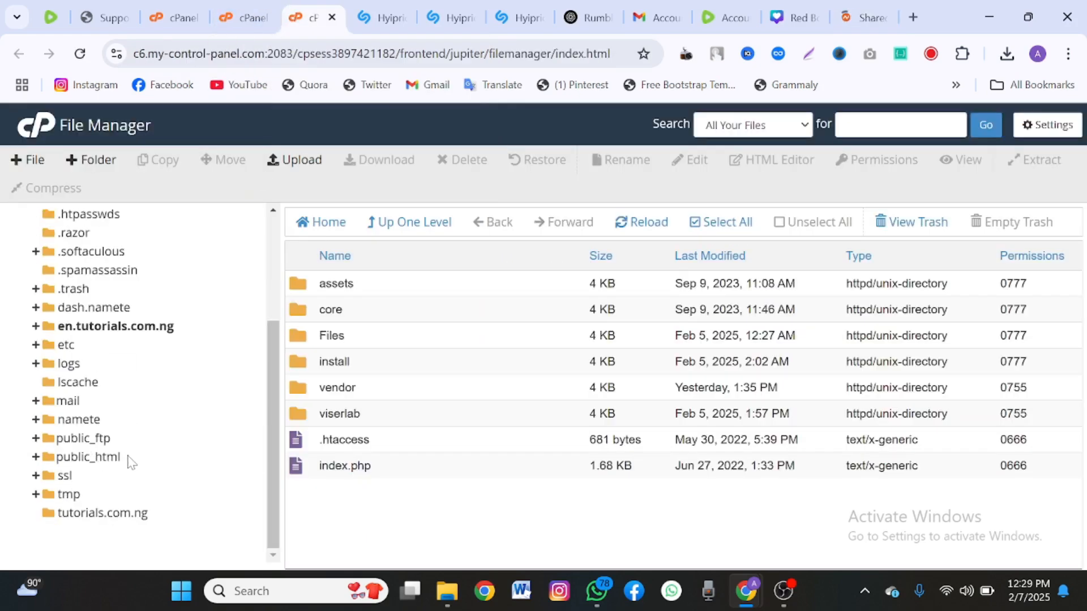
Browse public_html and tutorials.com.ng, opening then closing an upload page for public_html.
click(128, 457)
scroll(99, 509, down, 1)
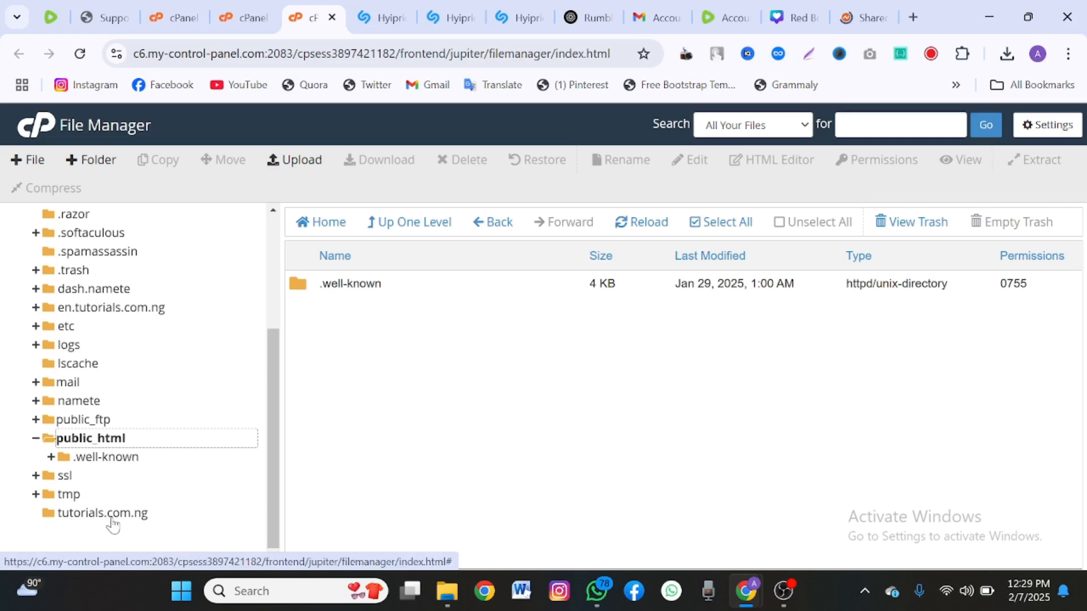
click(112, 518)
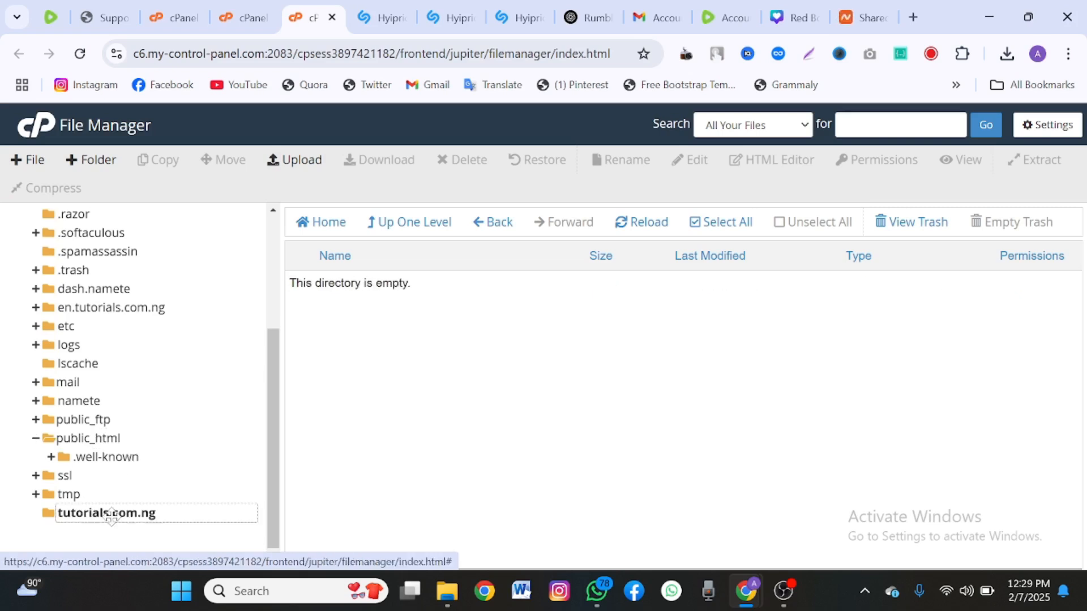
click(41, 441)
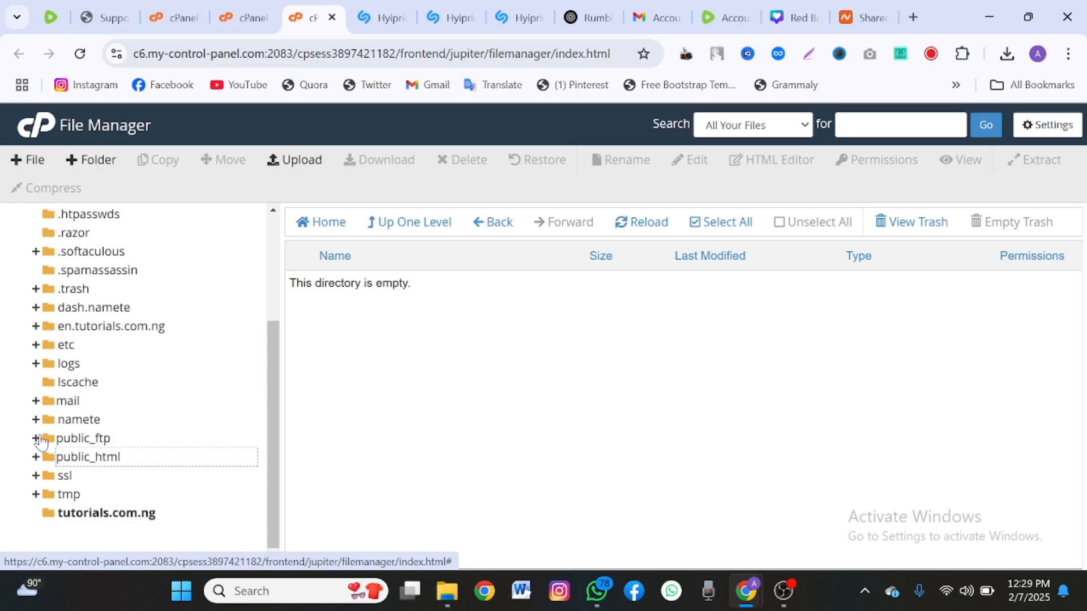
click(93, 460)
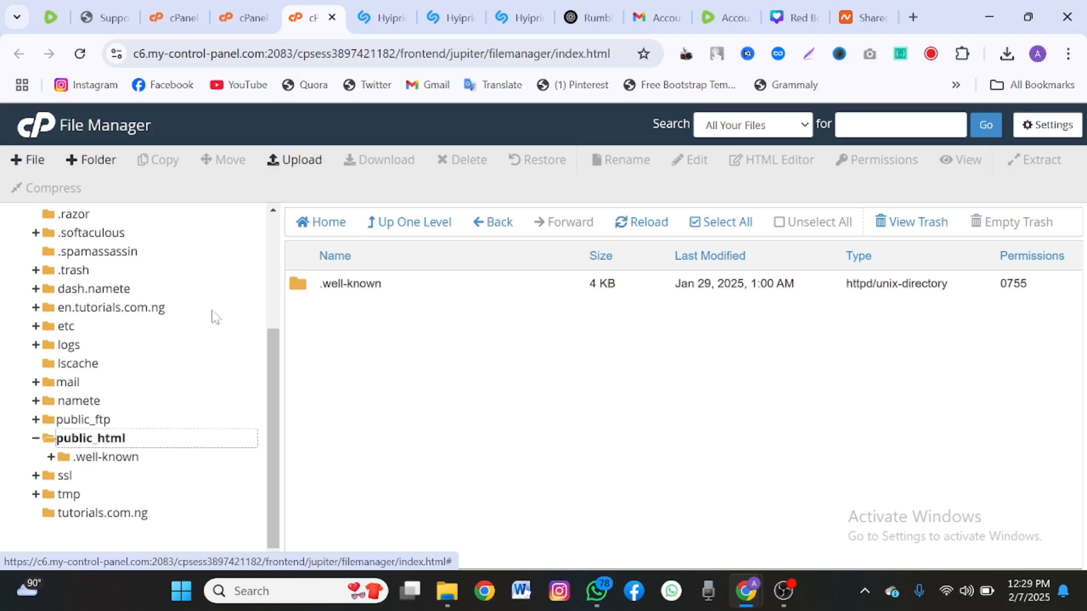
click(294, 171)
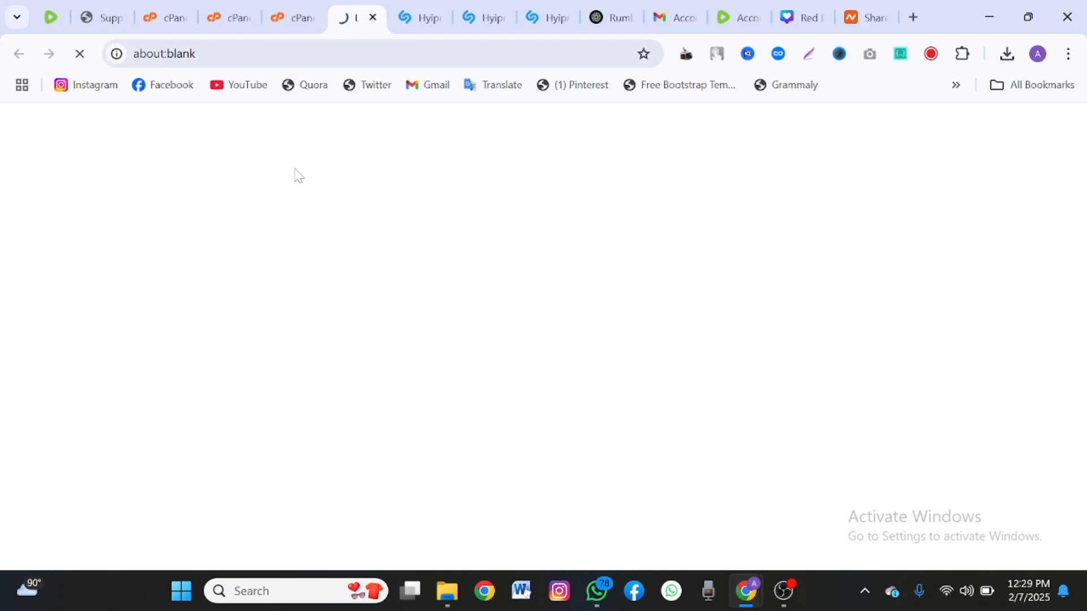
click(372, 17)
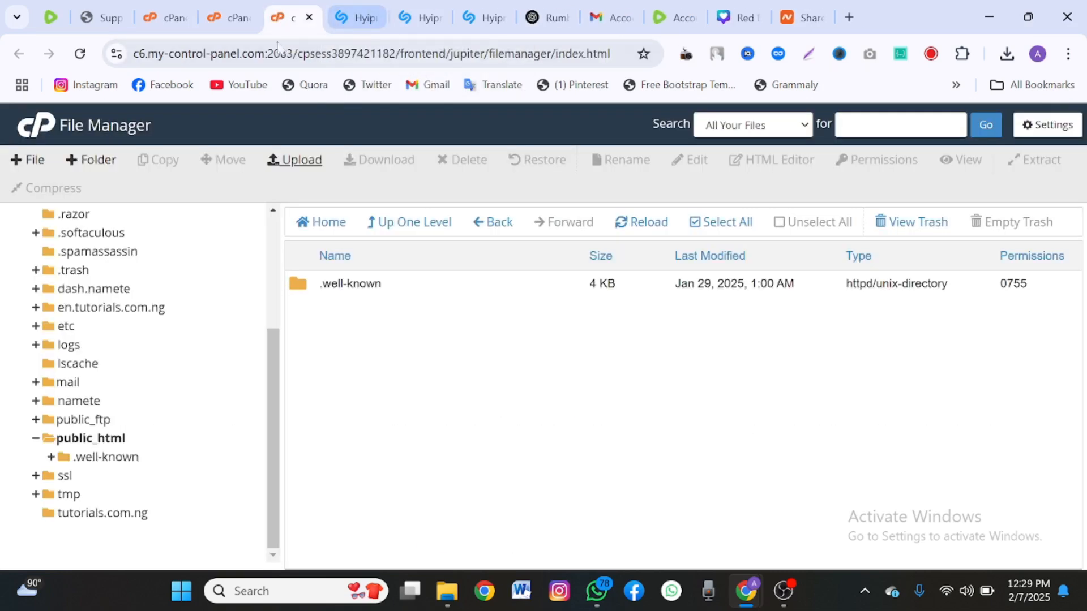
Select the empty tutorials.com.ng folder and bring up its File Upload page.
click(35, 438)
click(107, 514)
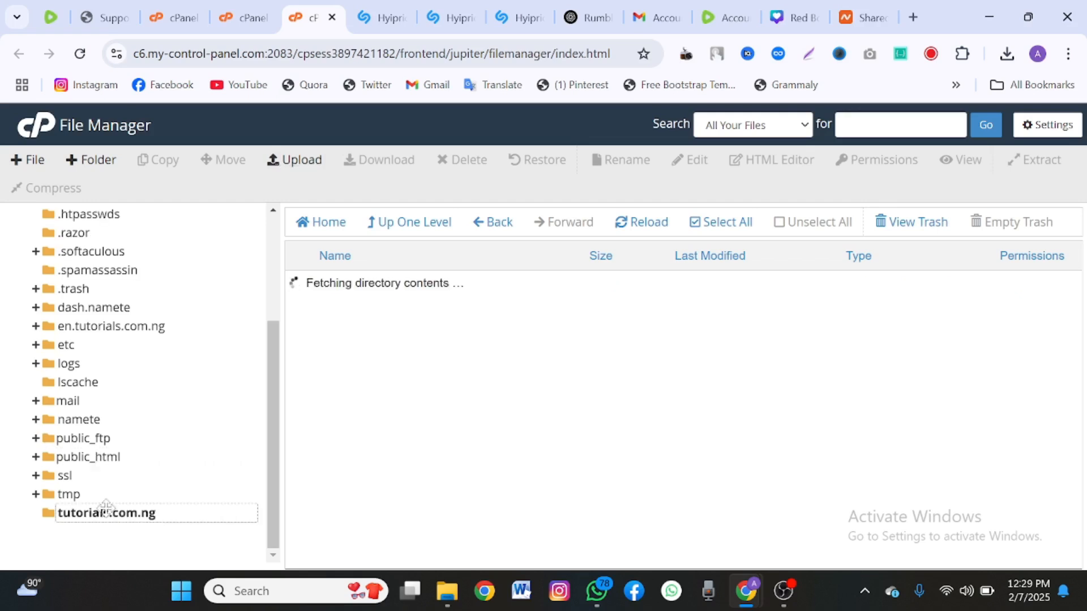
click(290, 160)
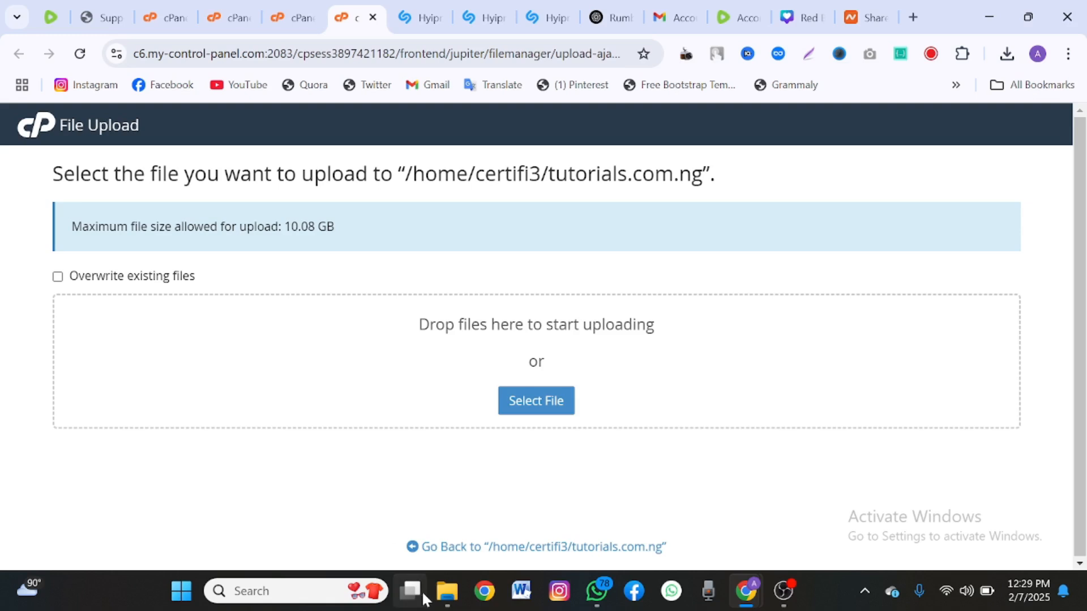
Drag hyiprio-2.5.1.zip from Downloads into the upload area, then return to the listing once it completes.
click(447, 592)
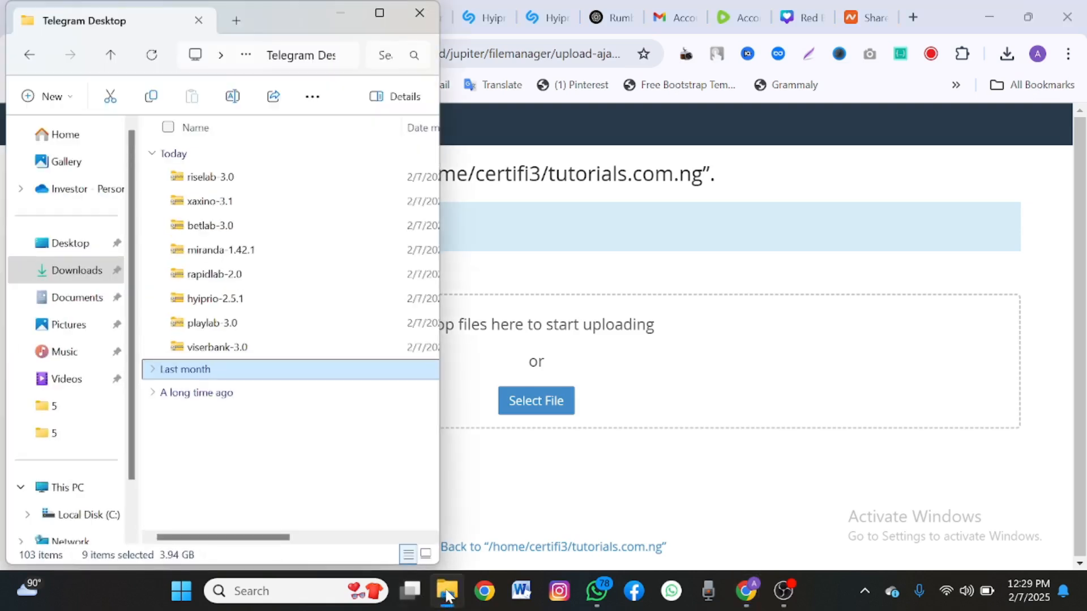
click(240, 299)
drag(240, 299, 548, 363)
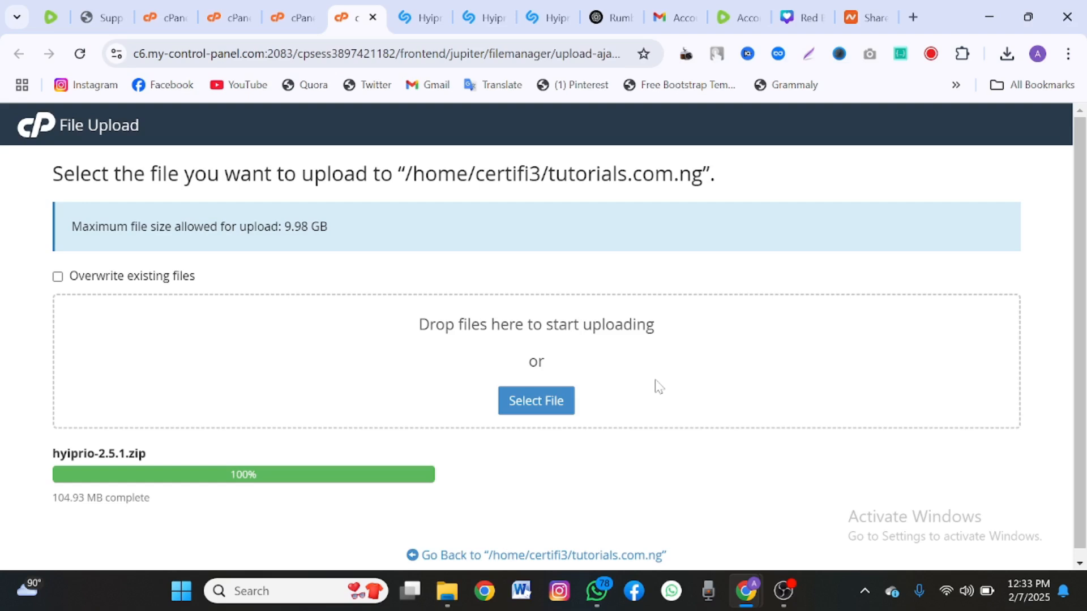
scroll(557, 523, down, 1)
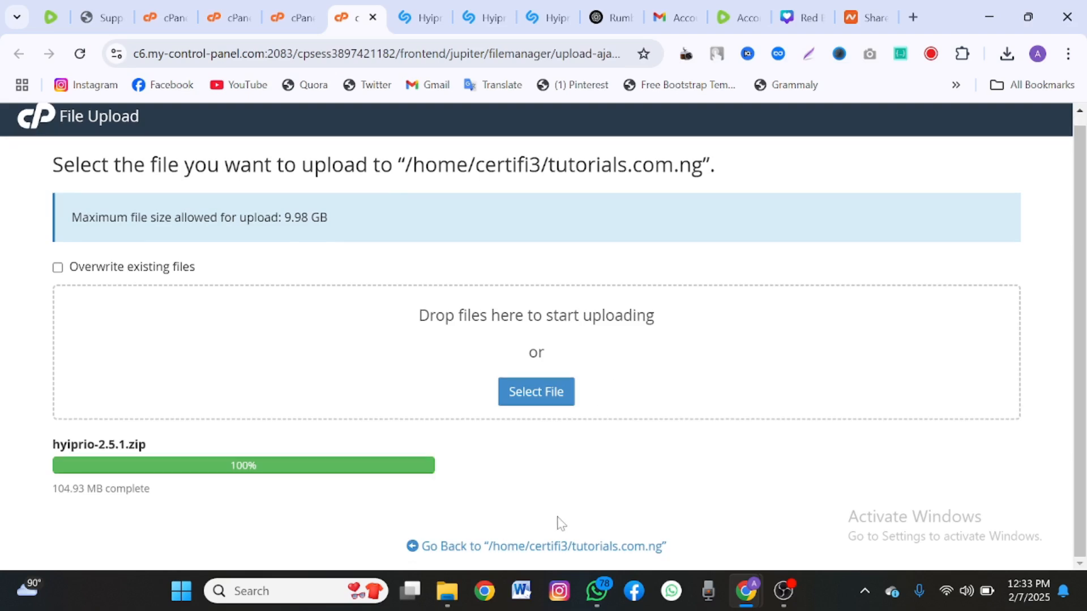
click(552, 546)
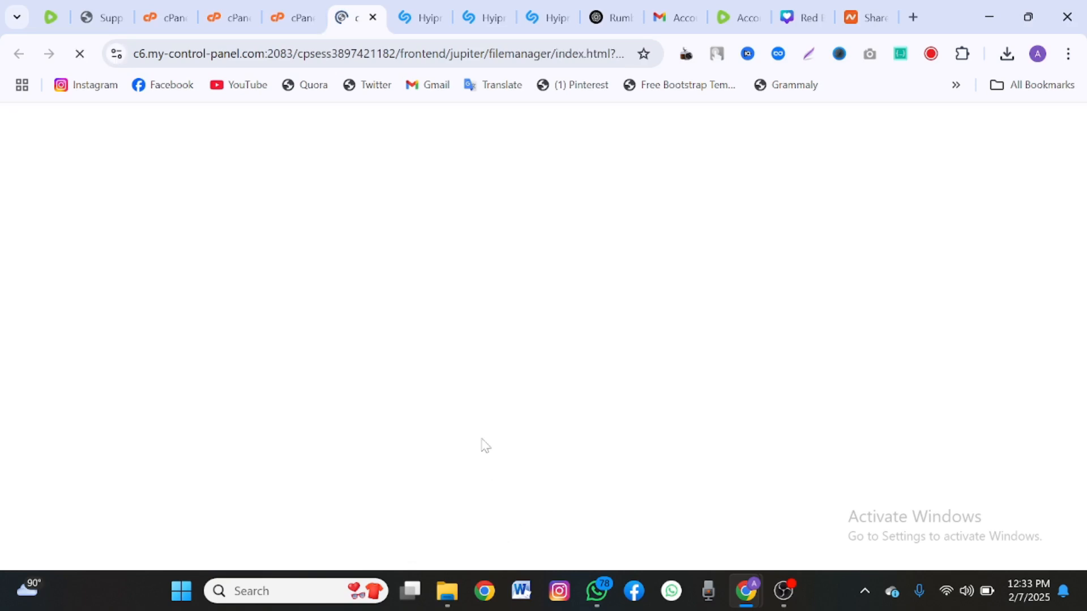
Extract hyiprio-2.5.1.zip into tutorials.com.ng.
click(458, 284)
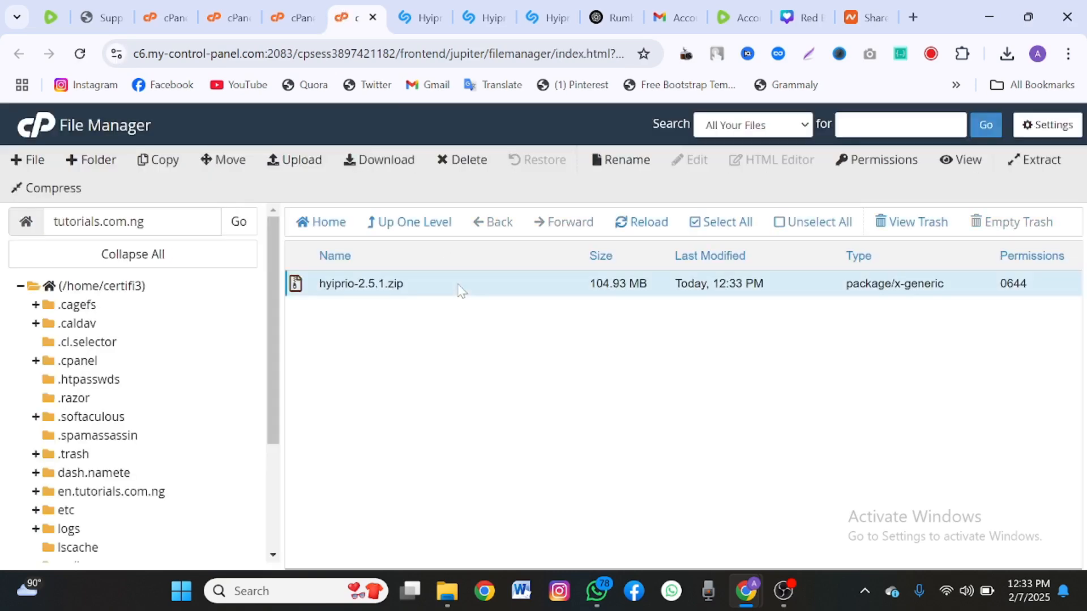
right_click(458, 284)
click(508, 480)
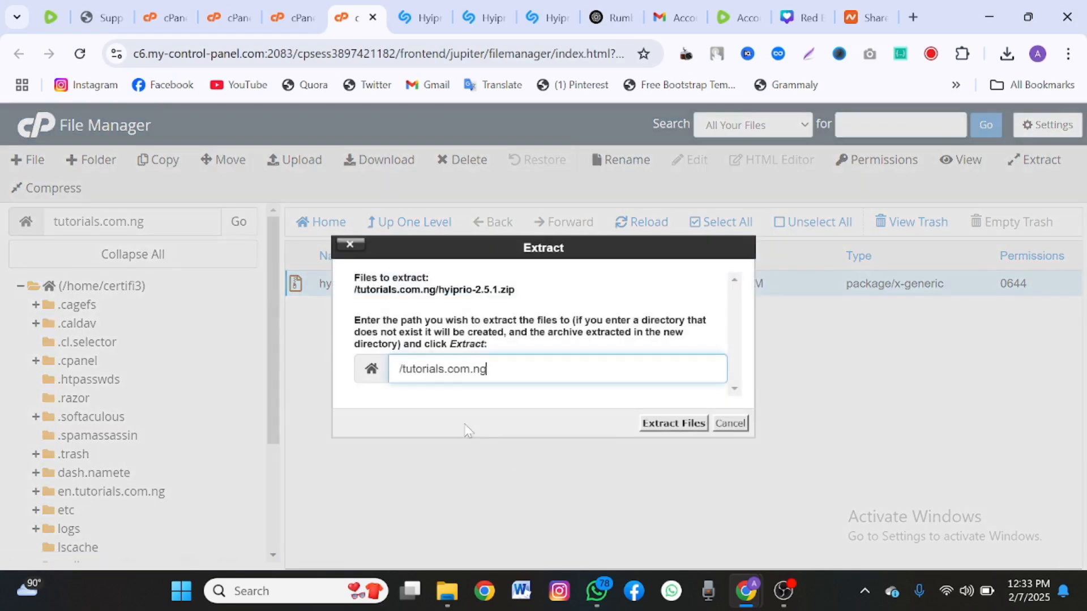
click(669, 431)
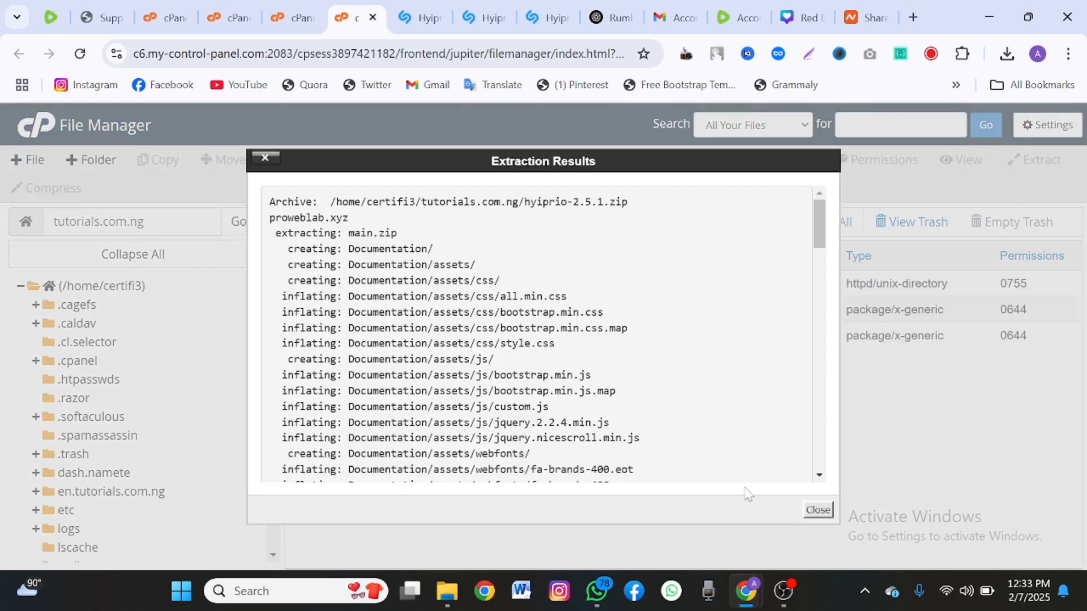
click(818, 511)
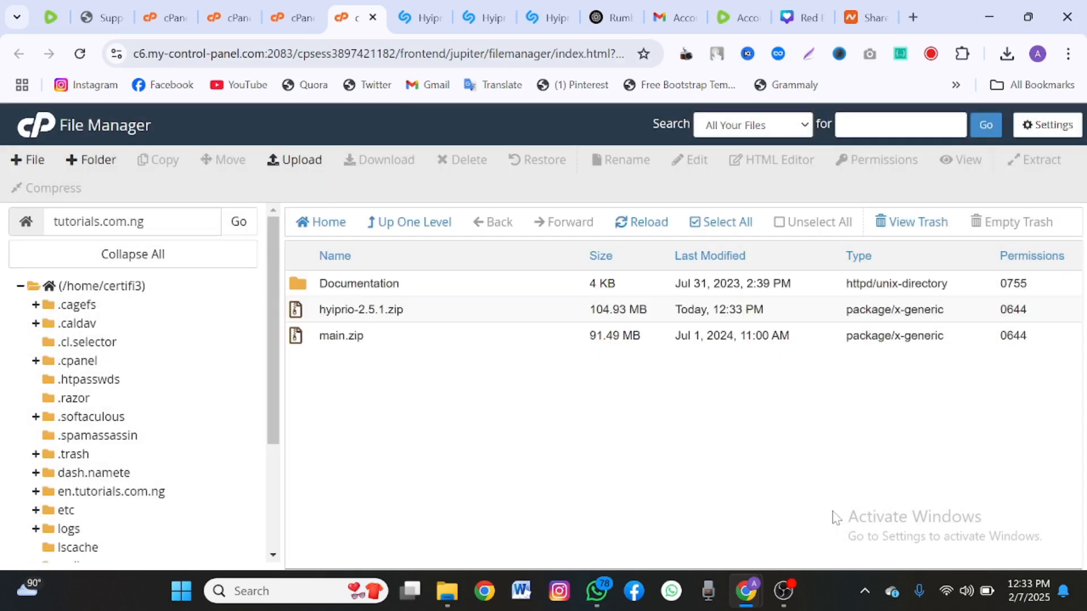
Permanently delete the Documentation folder, skipping the trash.
click(418, 290)
right_click(418, 289)
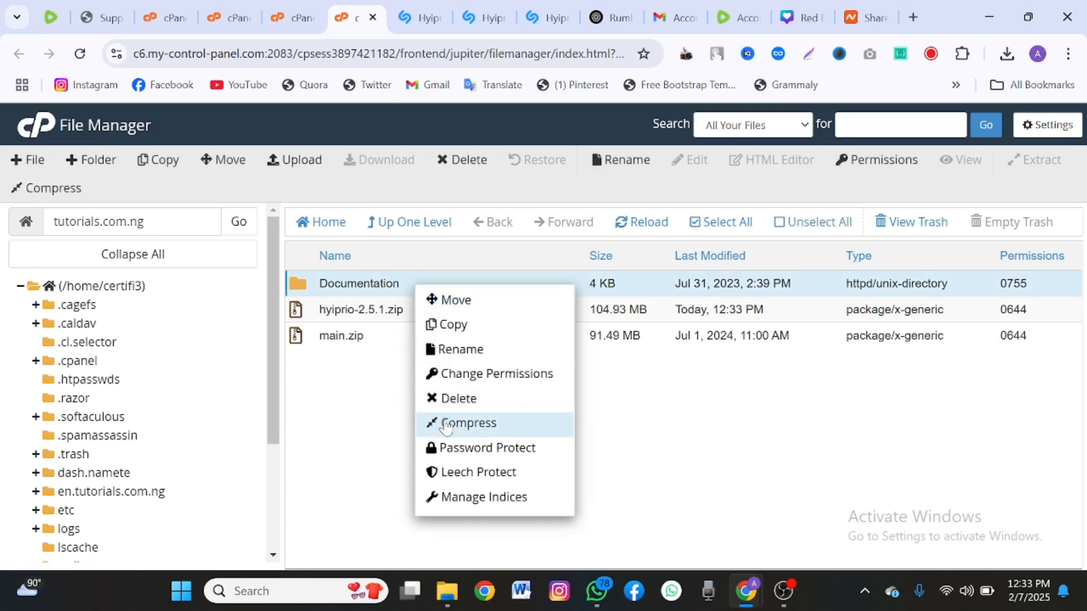
click(464, 398)
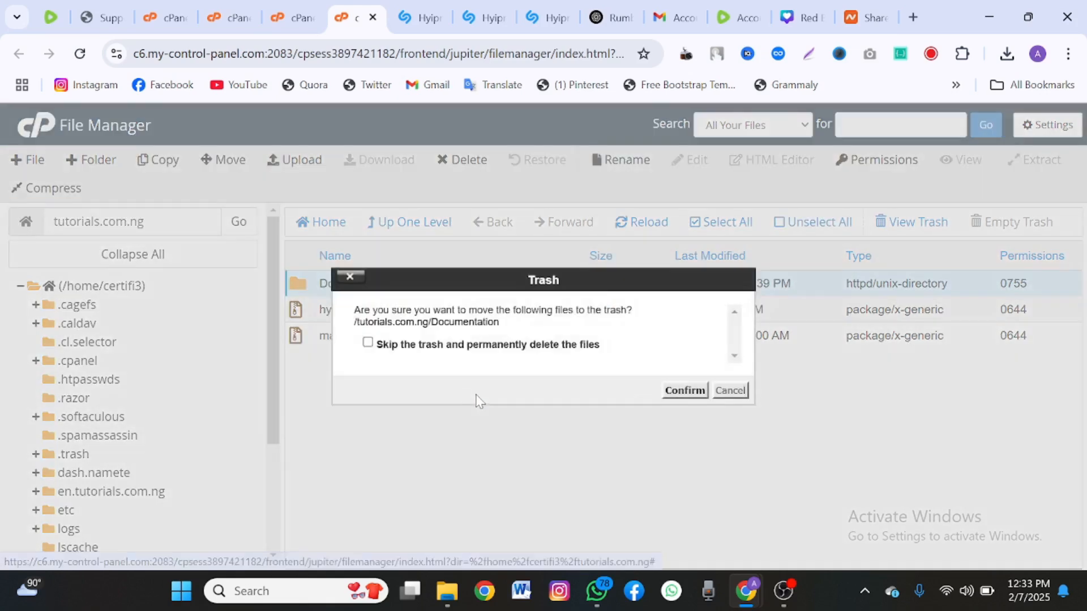
click(442, 351)
click(683, 390)
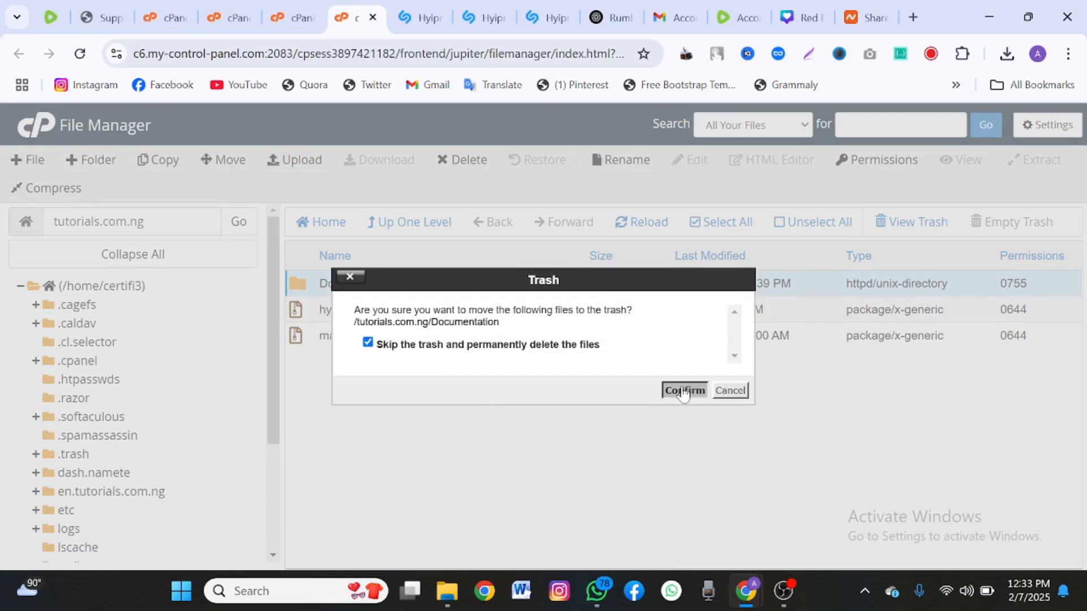
Extract main.zip into tutorials.com.ng and check the extracted files.
right_click(434, 319)
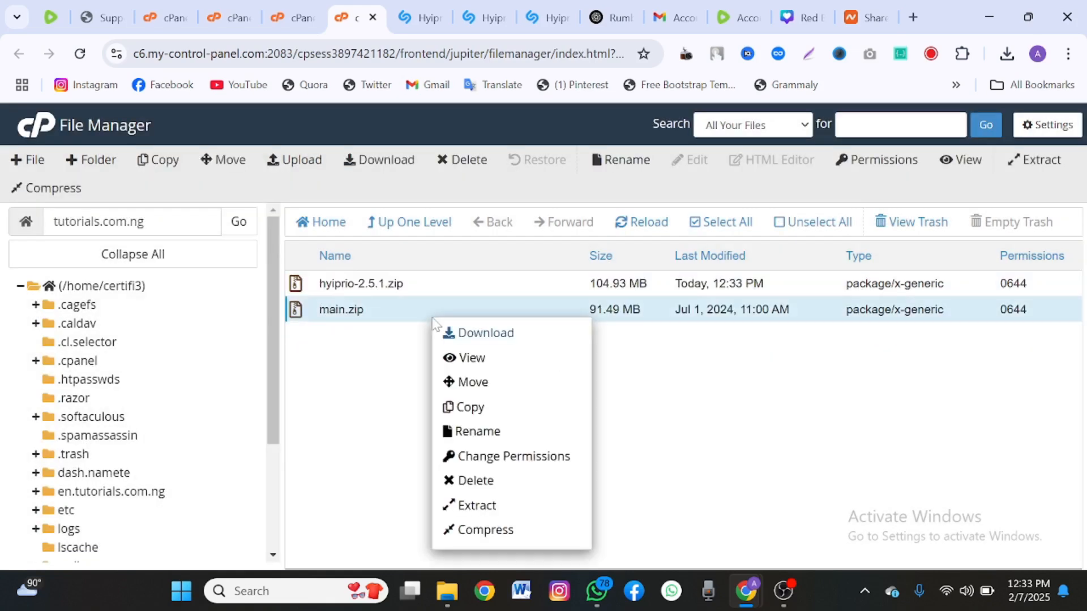
click(497, 515)
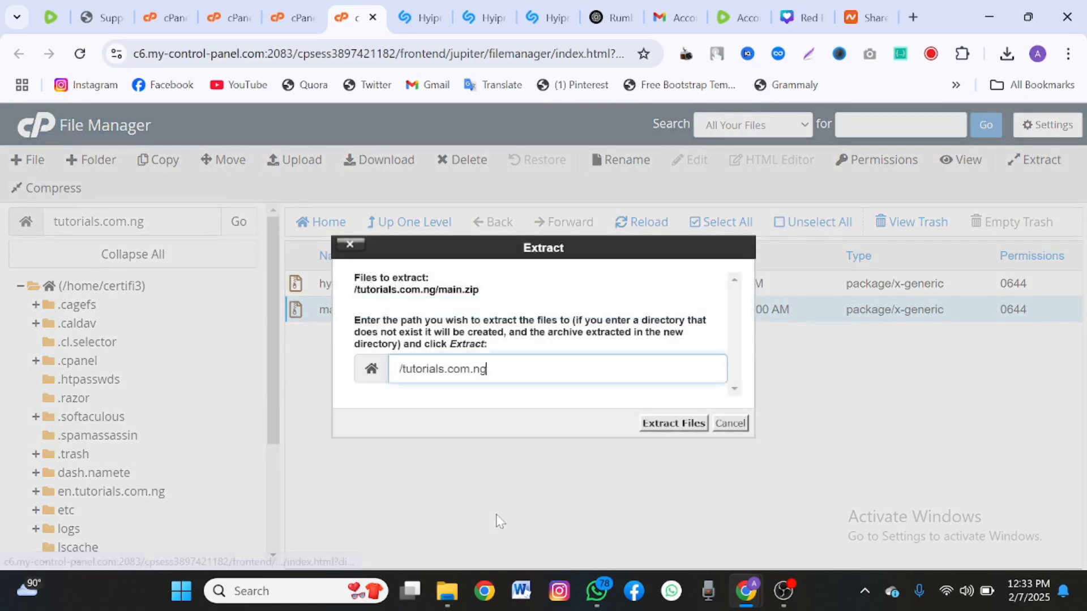
click(667, 424)
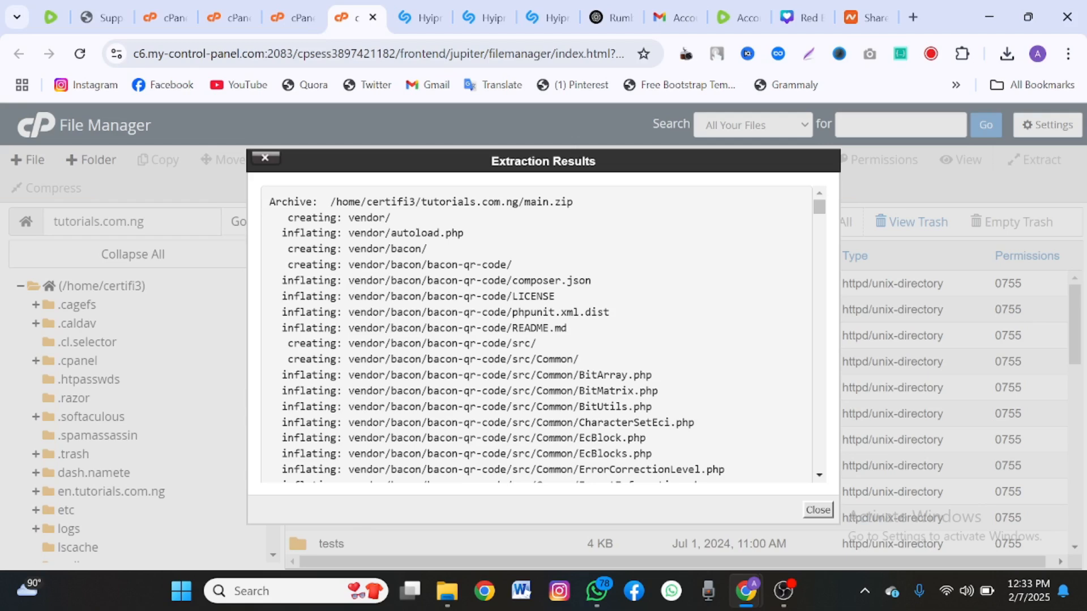
click(818, 510)
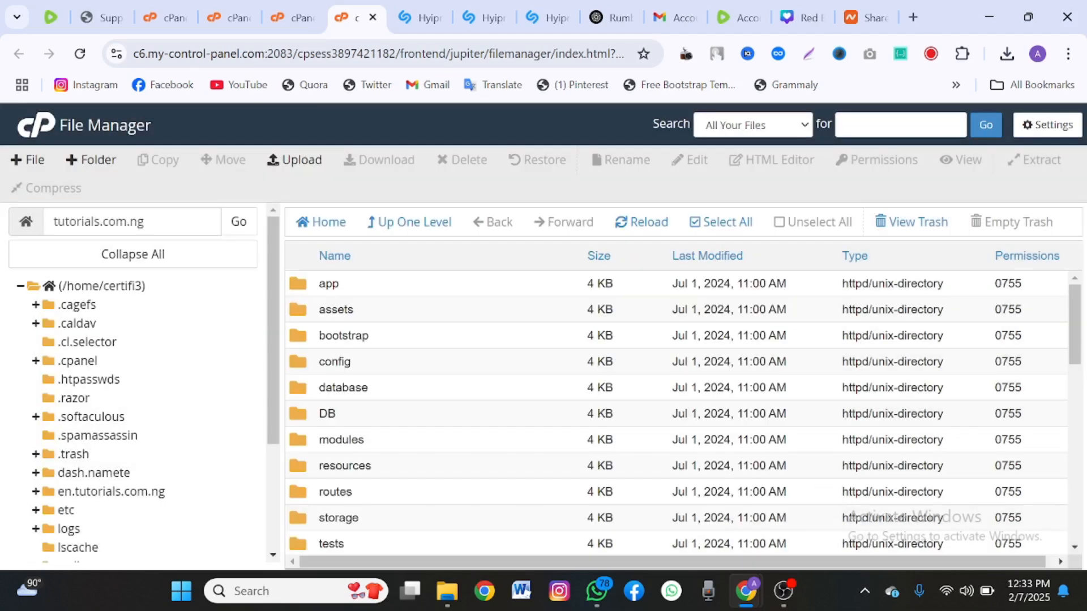
scroll(507, 425, down, 5)
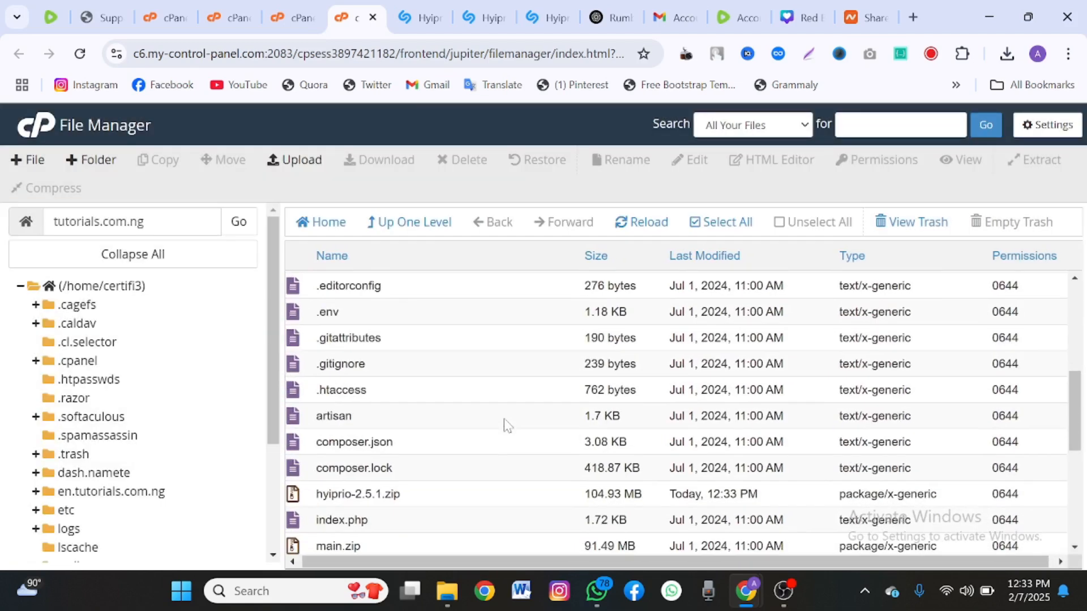
scroll(507, 425, up, 1)
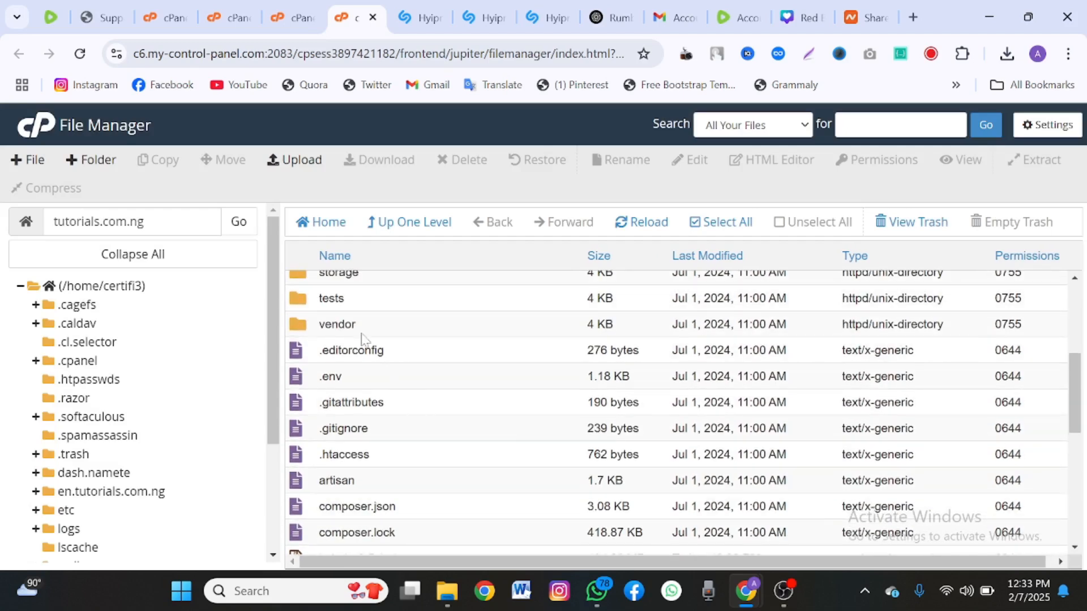
Search cPanel tools for 'da' and open the Database Wizard in a new tab.
click(217, 7)
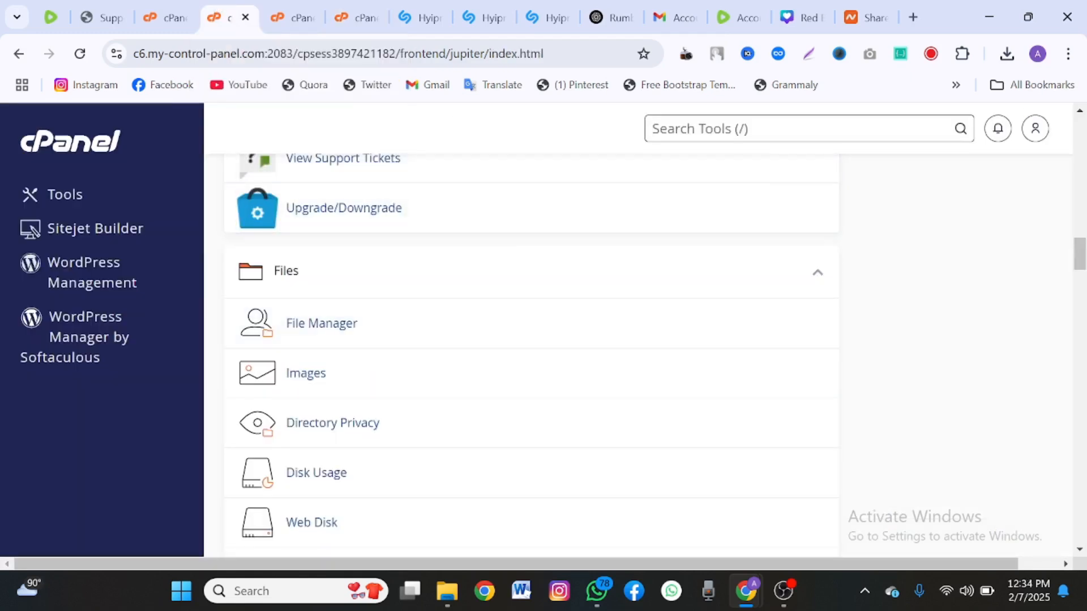
text(a)
key(BackSpace)
text(da)
right_click(707, 210)
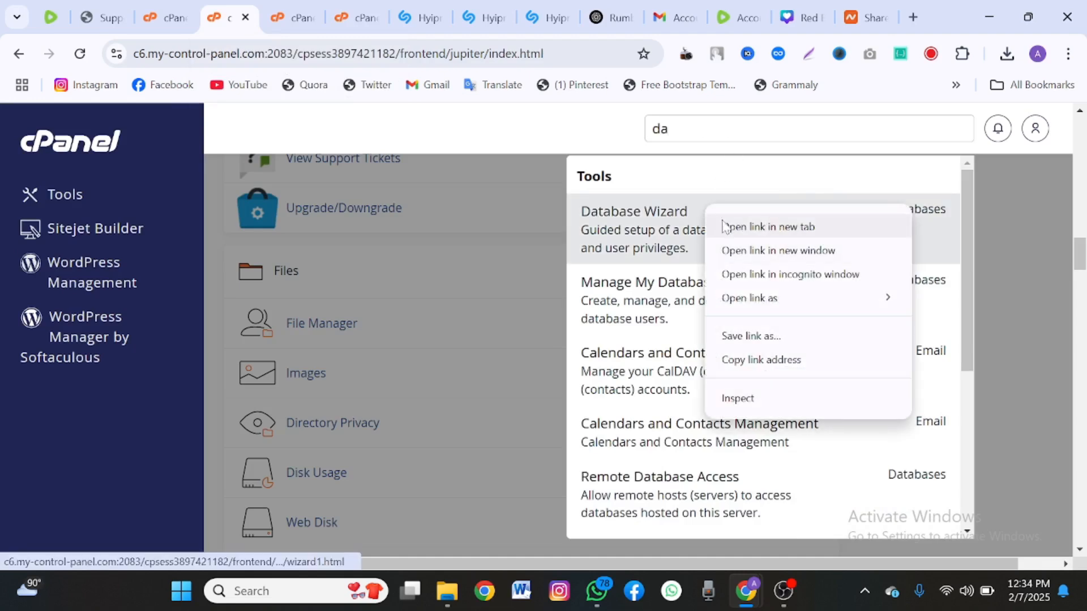
click(725, 227)
click(277, 28)
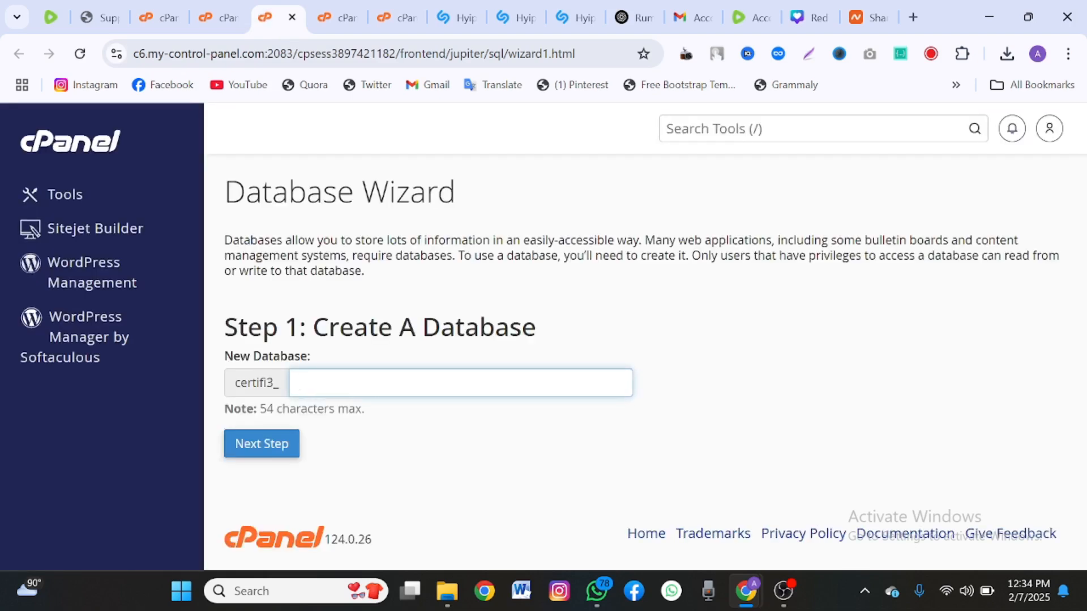
Submit 'test' as the new database name.
text(test)
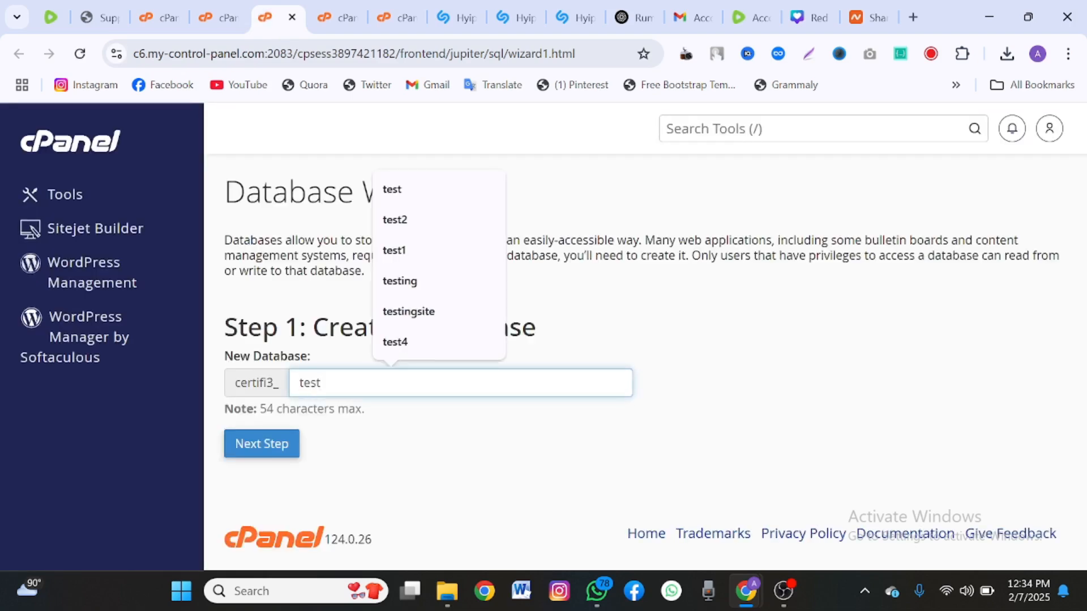
click(391, 428)
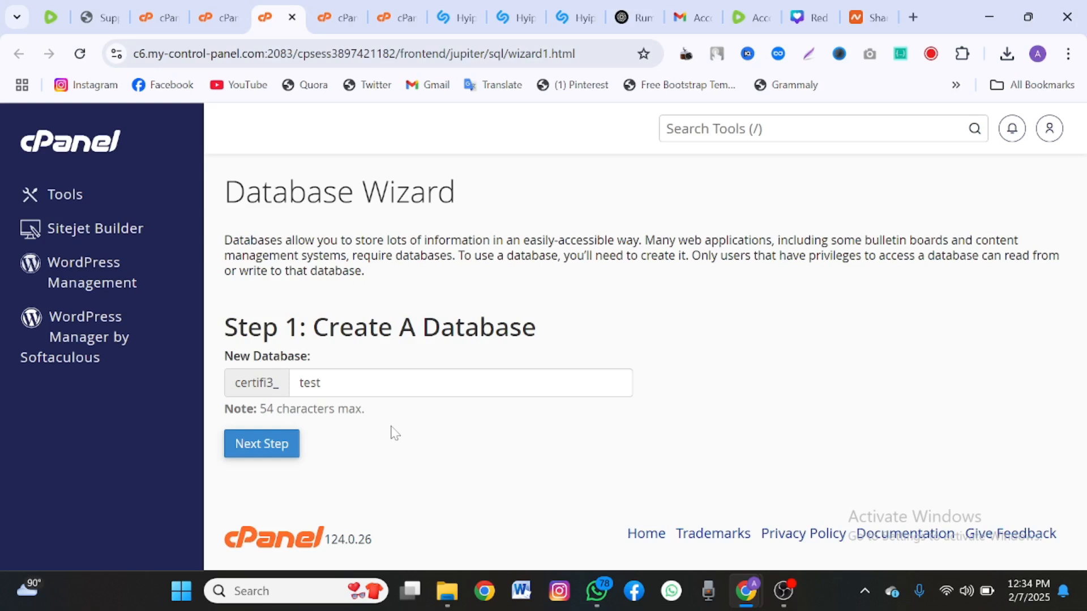
click(237, 447)
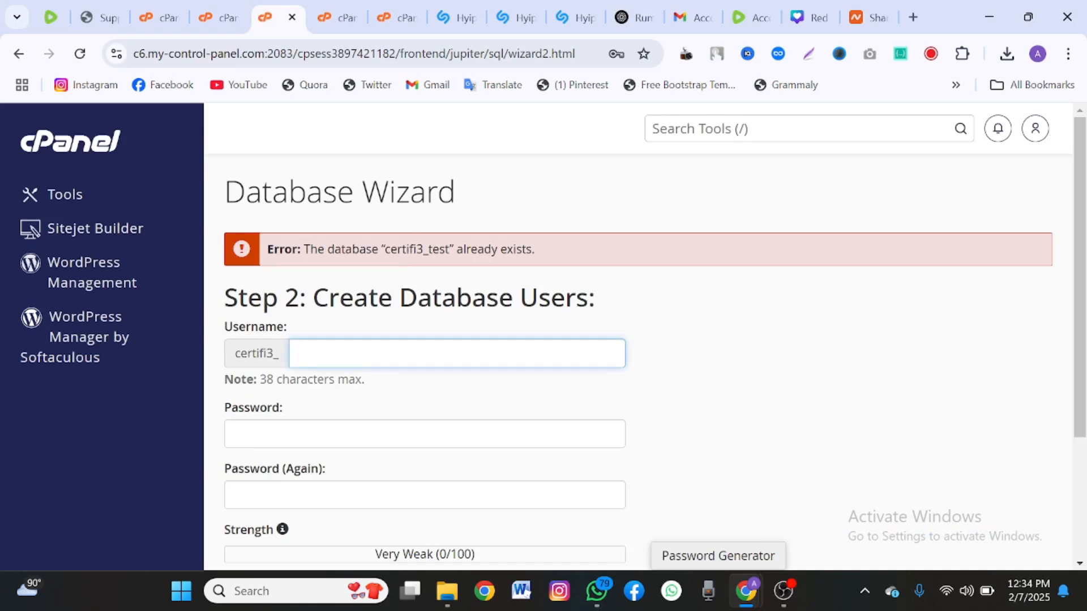
Replace the rejected name with v3d and create that database.
scroll(357, 334, down, 3)
scroll(271, 228, up, 3)
scroll(249, 184, left, 5)
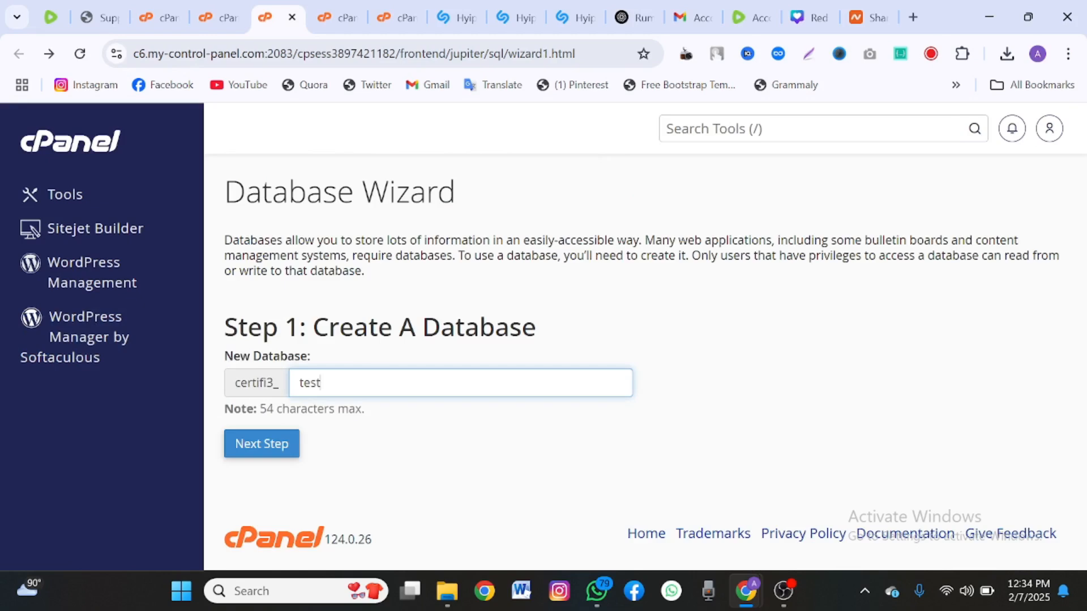
key(BackSpace)
key(BackSpace)
key(BackSpace)
key(BackSpace)
text(v3)
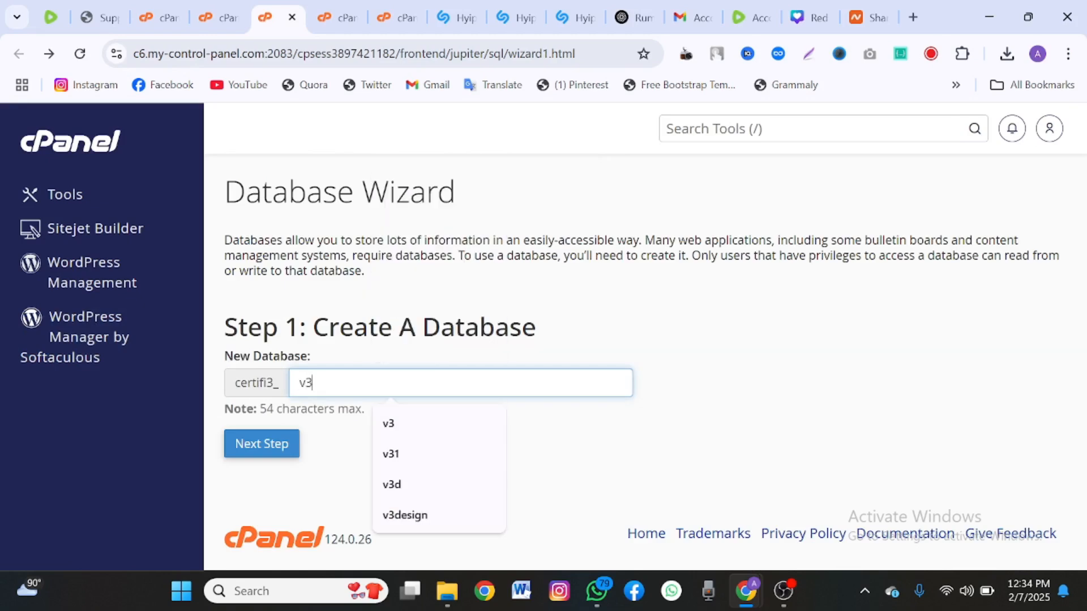
text(d)
click(271, 453)
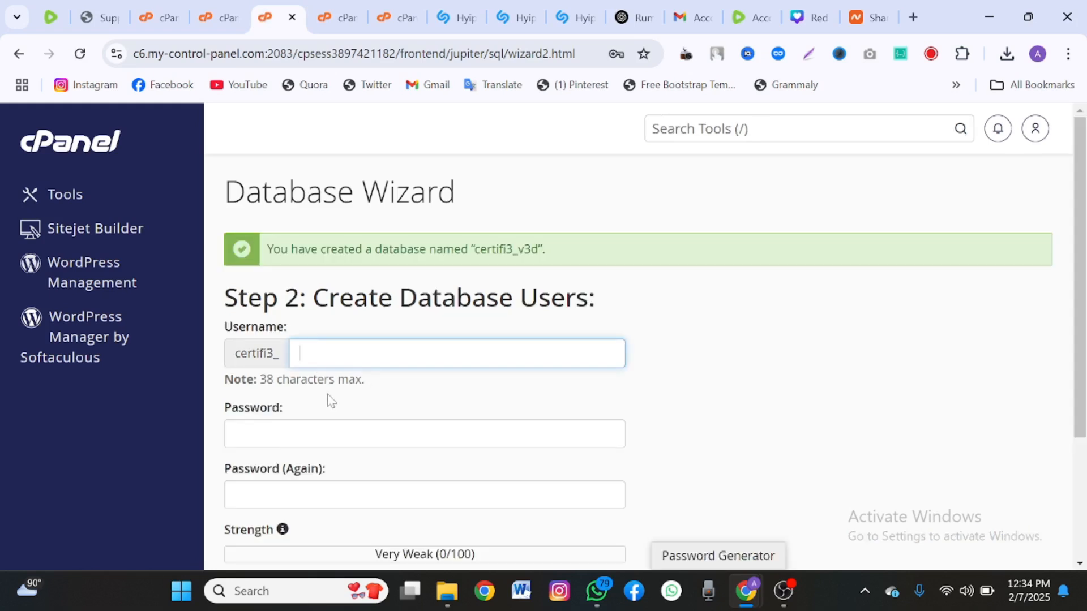
Create database user v3d, pasting the copied value as password and confirmation.
text(v3d)
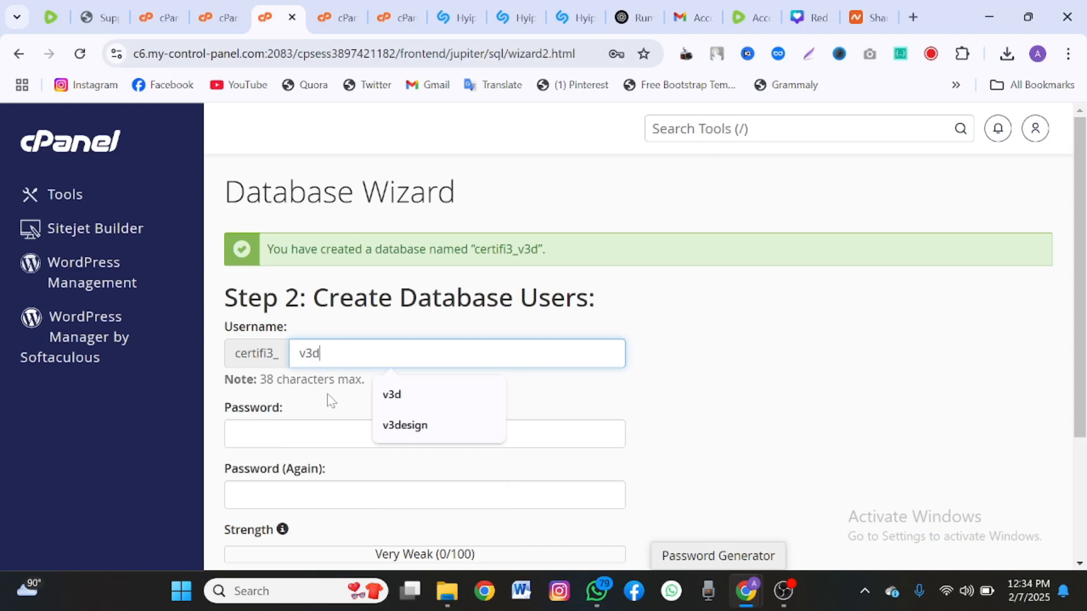
key(Tab)
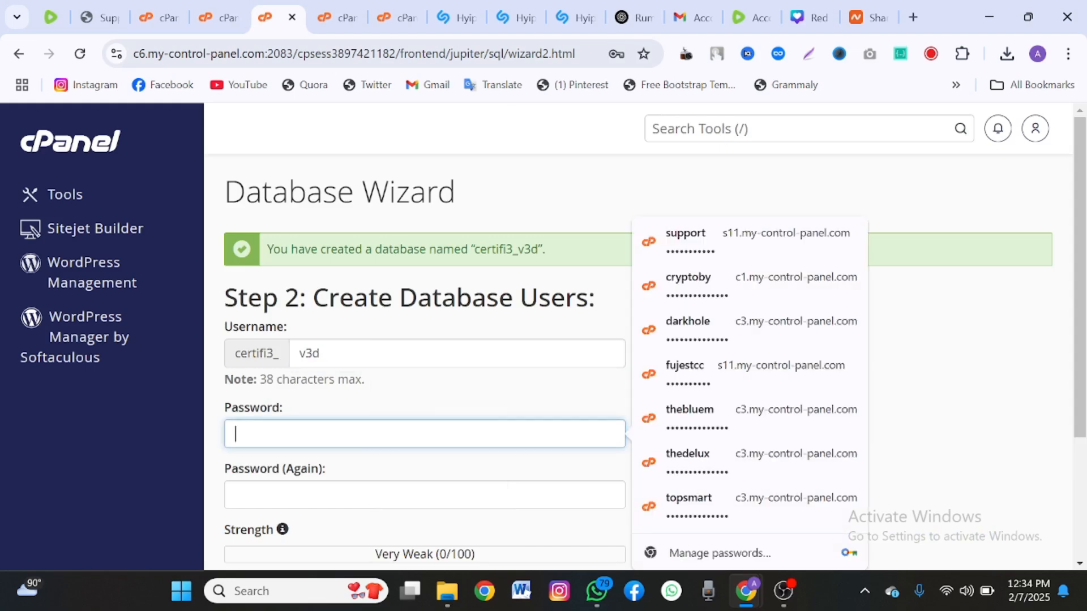
drag(538, 249, 474, 249)
key(ctrl+c)
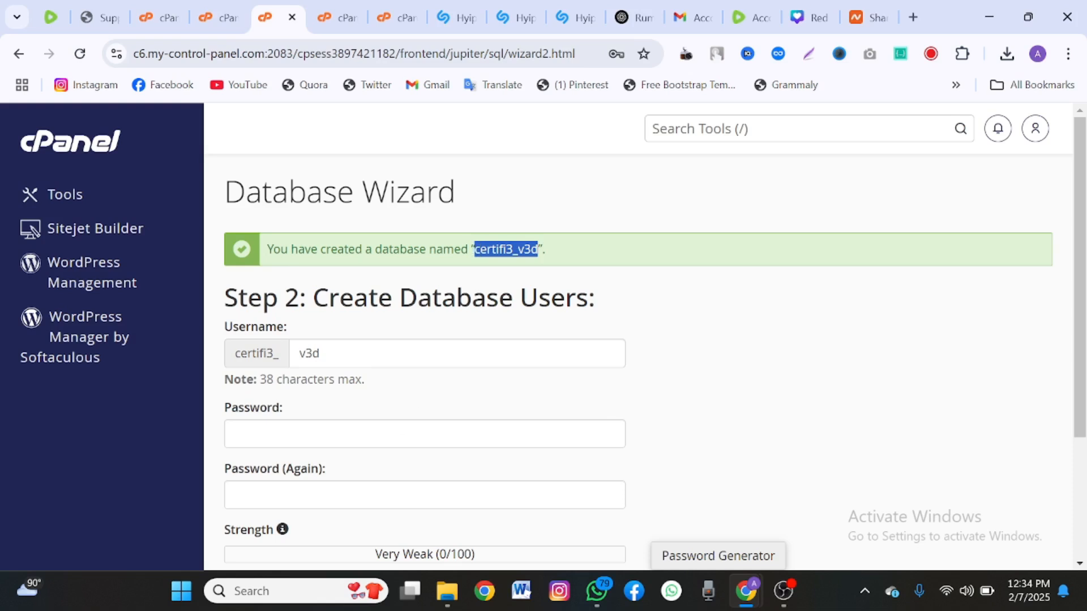
click(424, 435)
key(ctrl+v)
scroll(425, 434, down, 2)
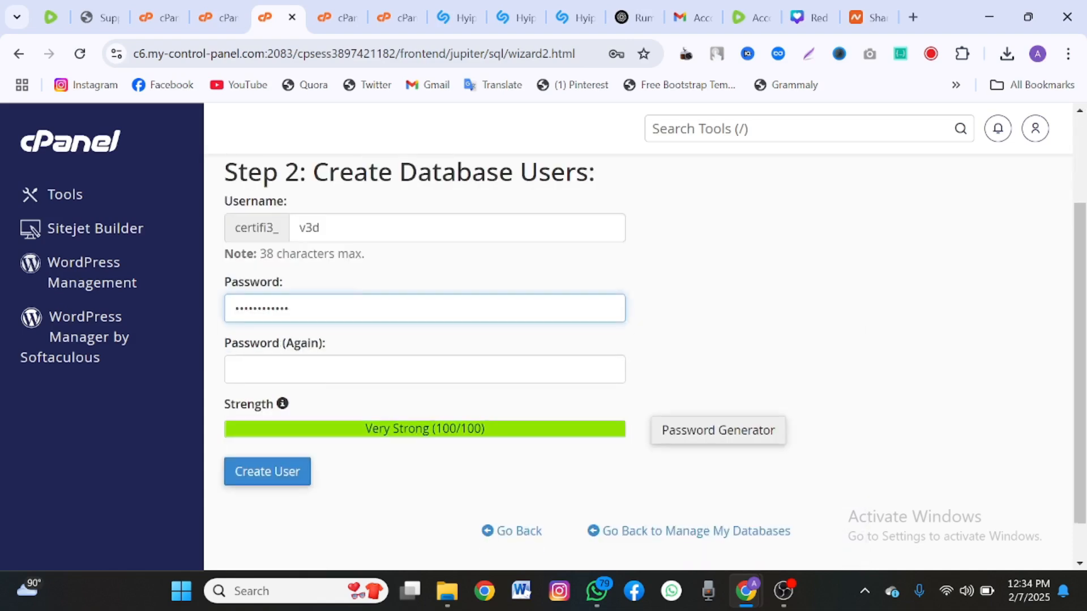
click(321, 374)
key(ctrl+v)
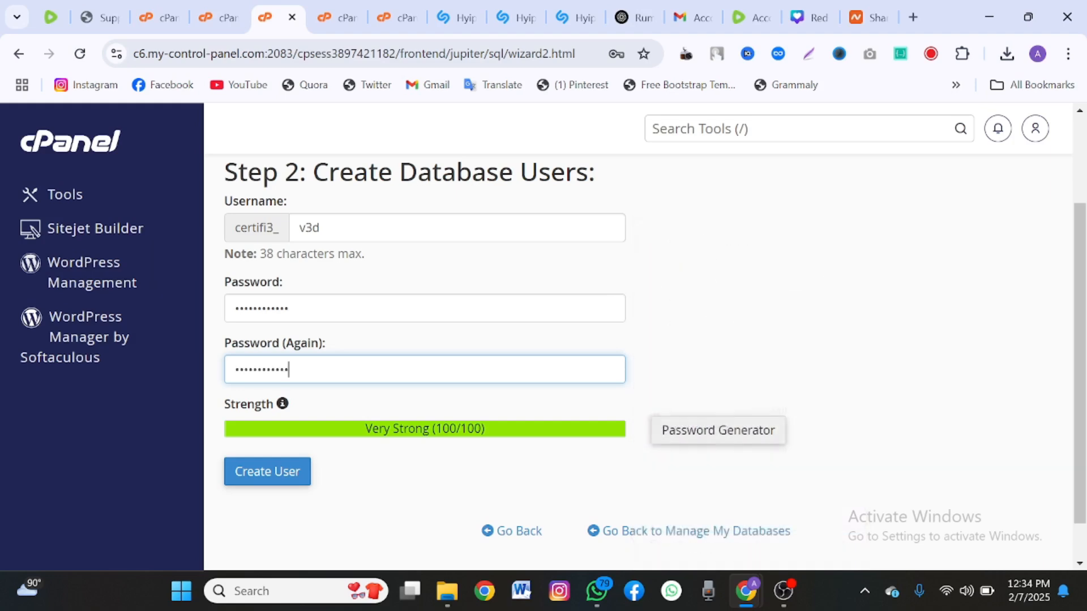
scroll(287, 419, down, 1)
click(286, 420)
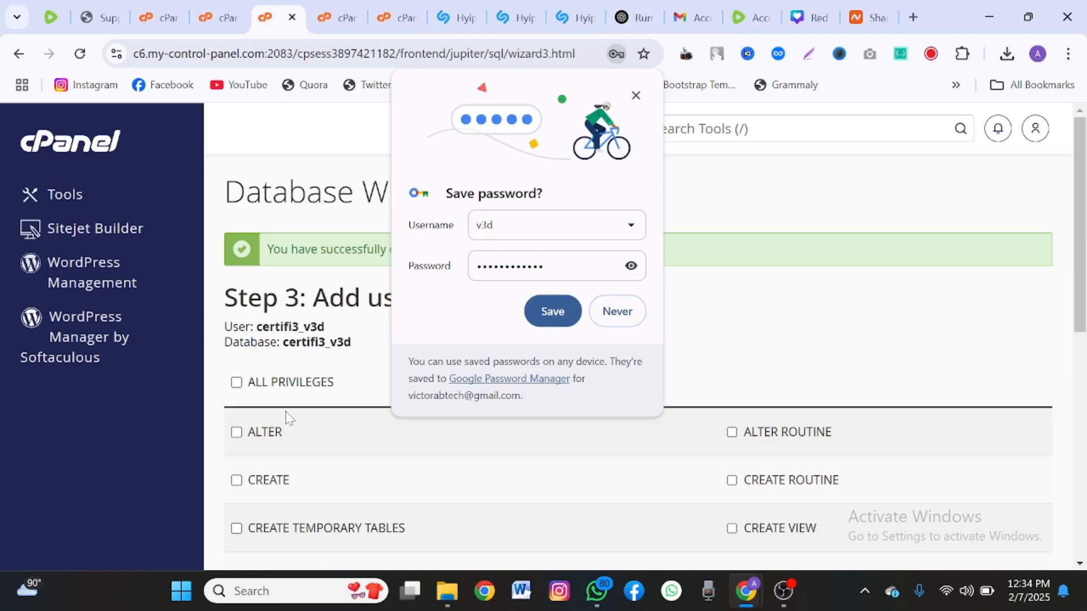
Grant the v3d user ALL PRIVILEGES on the v3d database.
click(636, 95)
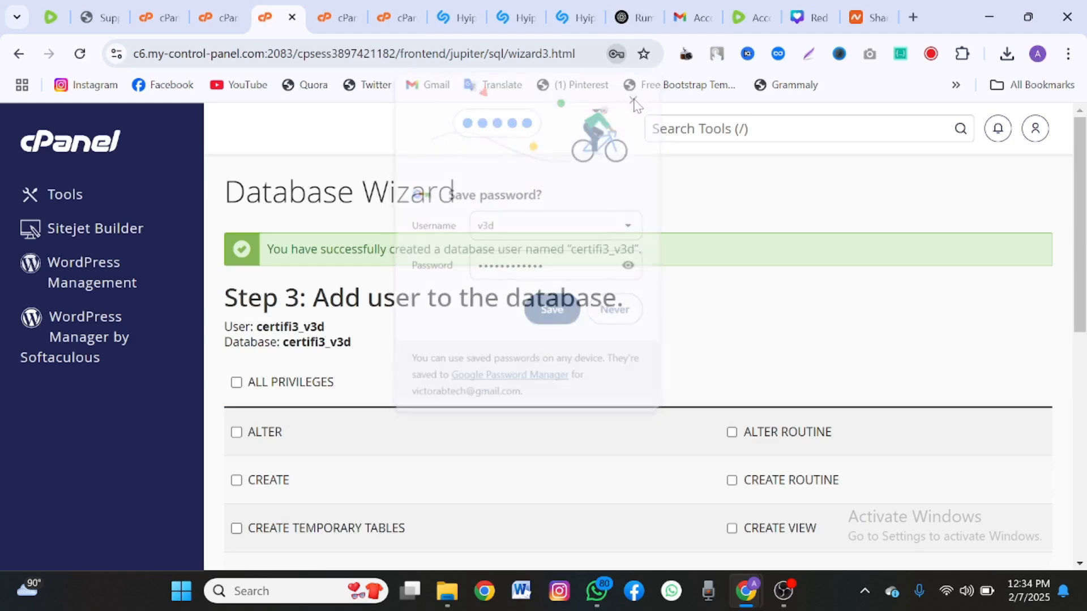
click(293, 381)
scroll(291, 396, down, 8)
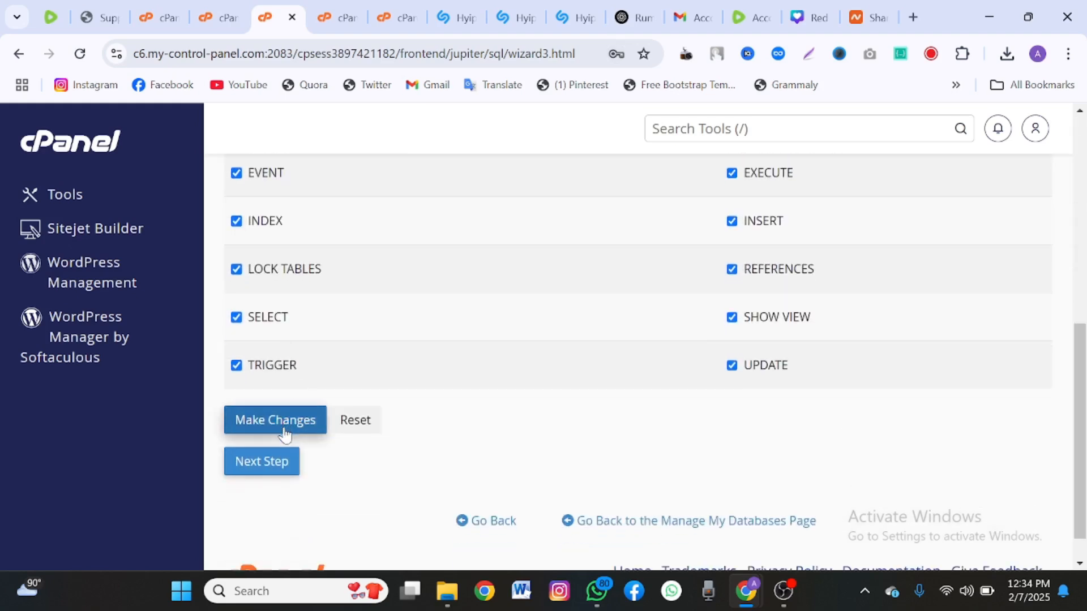
click(275, 420)
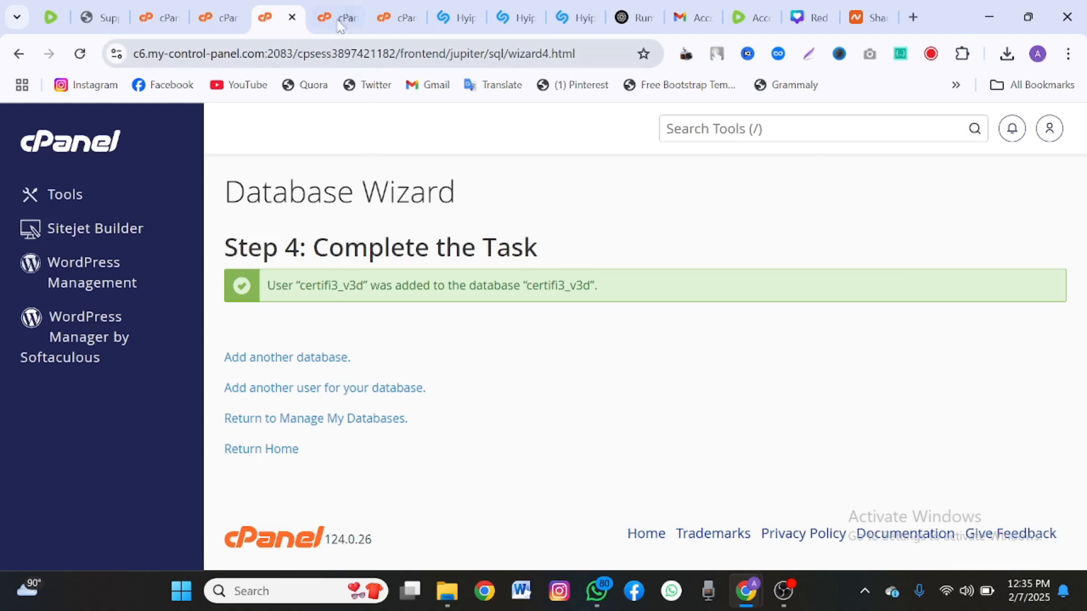
Open the .env file from File Manager in the editor.
click(388, 16)
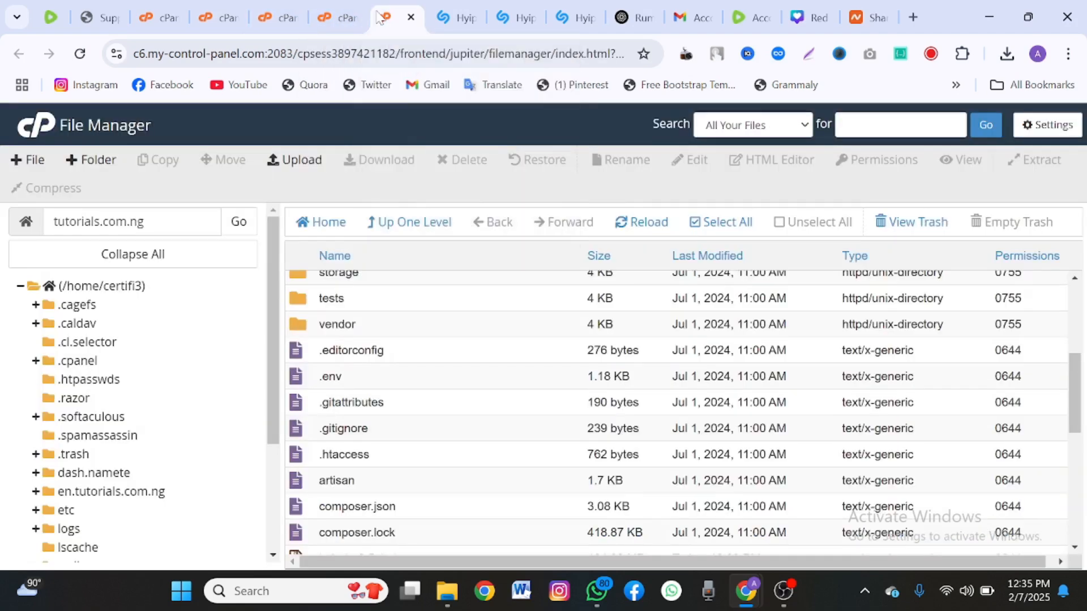
click(382, 374)
right_click(381, 374)
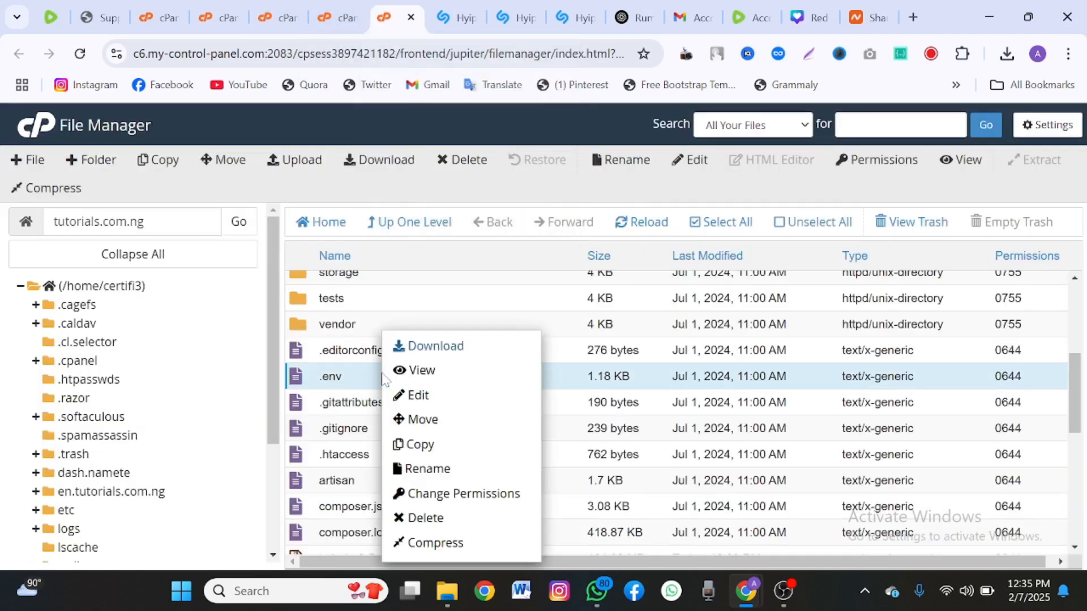
click(409, 397)
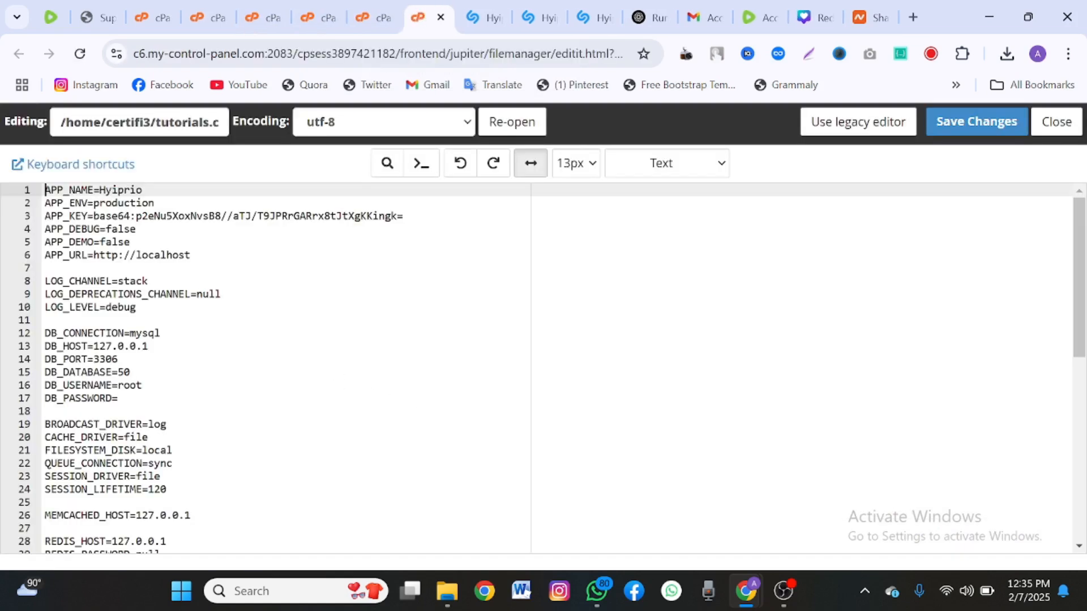
scroll(321, 357, down, 1)
scroll(320, 357, up, 1)
scroll(320, 357, down, 1)
scroll(320, 357, down, 2)
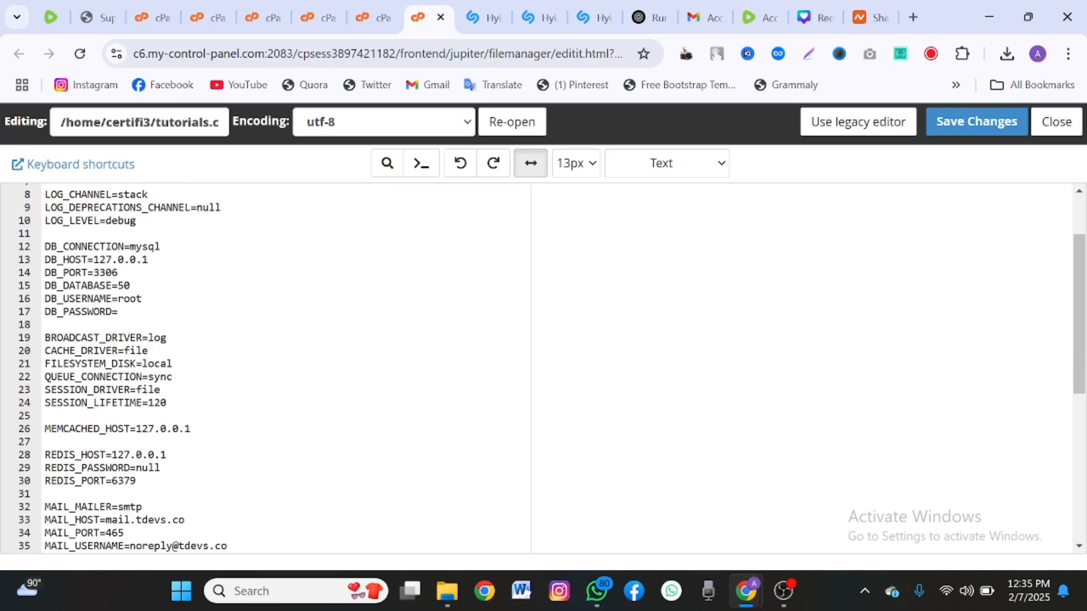
Set DB_DATABASE, DB_USERNAME and DB_PASSWORD in .env to the v3d database values.
click(123, 286)
double_click(124, 286)
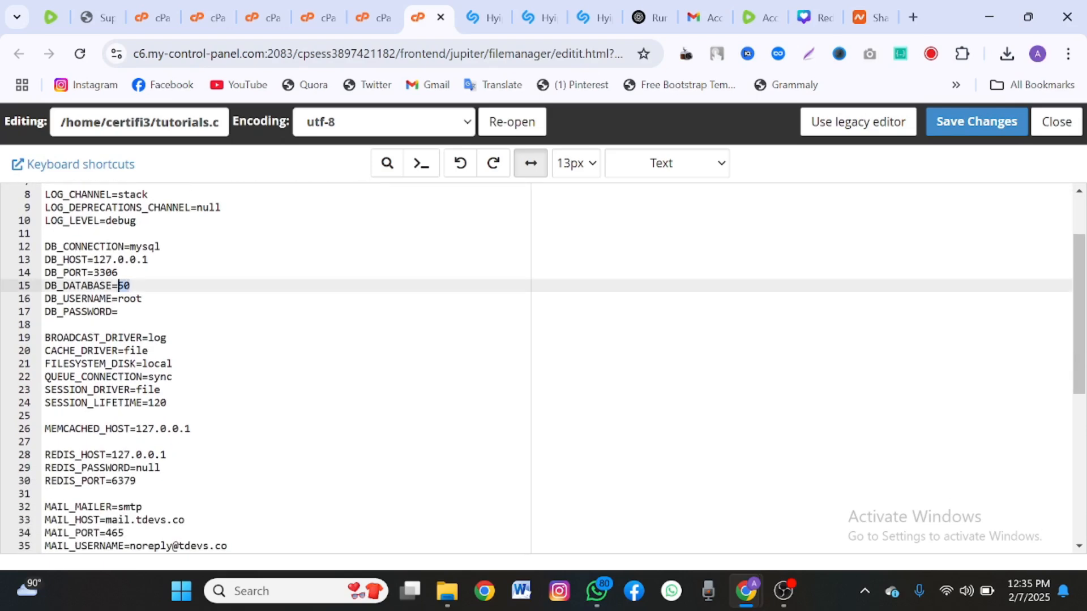
click(119, 286)
key(ctrl+v)
click(143, 299)
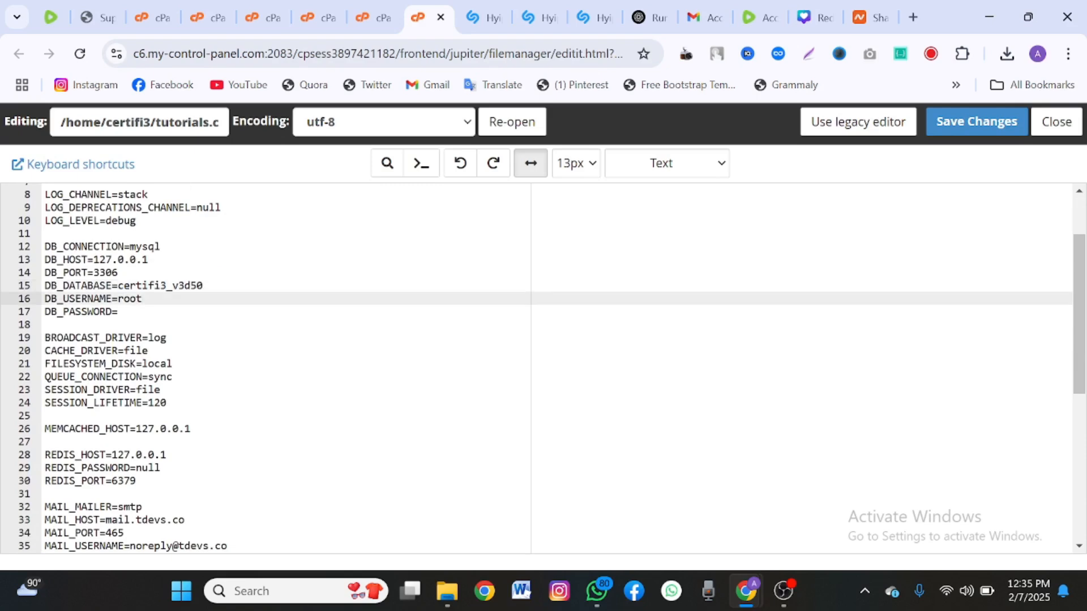
click(203, 286)
key(BackSpace)
key(BackSpace)
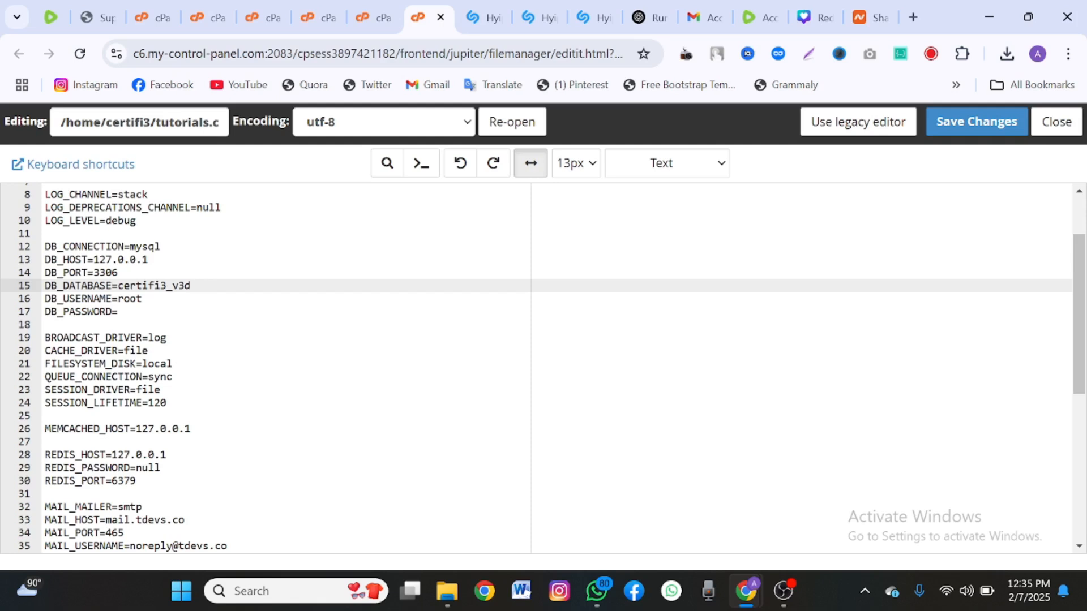
drag(143, 299, 118, 299)
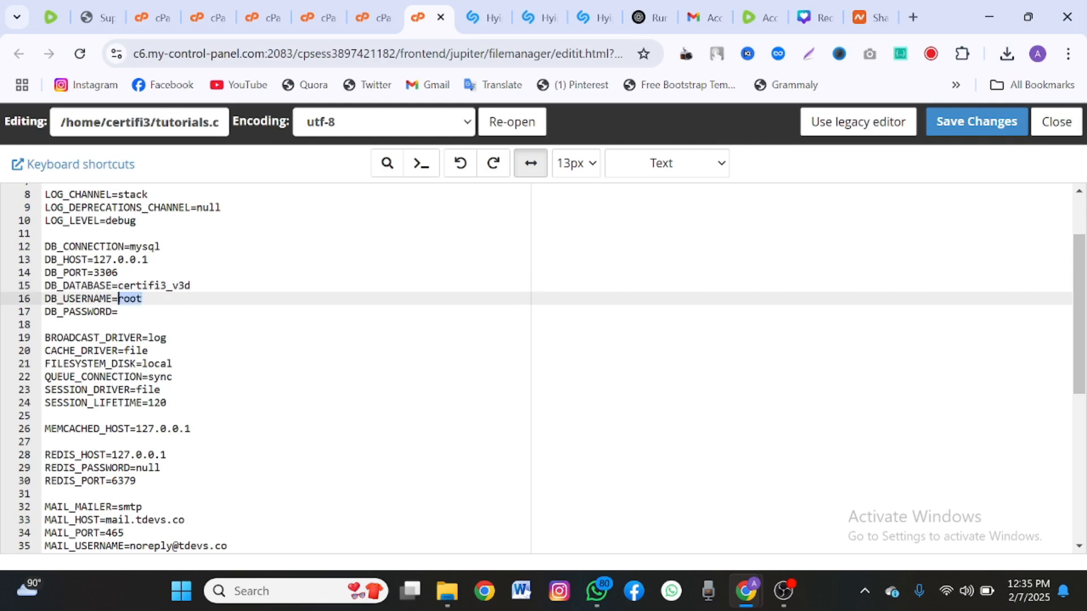
key(ctrl+v)
key(Down)
key(ctrl+v)
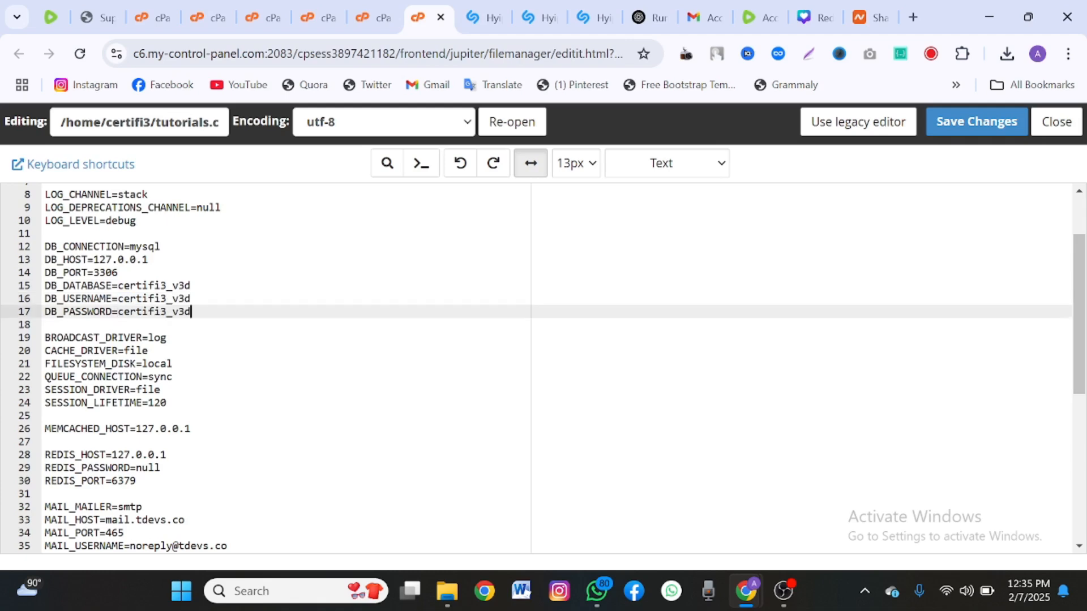
scroll(544, 368, up, 3)
drag(190, 254, 139, 263)
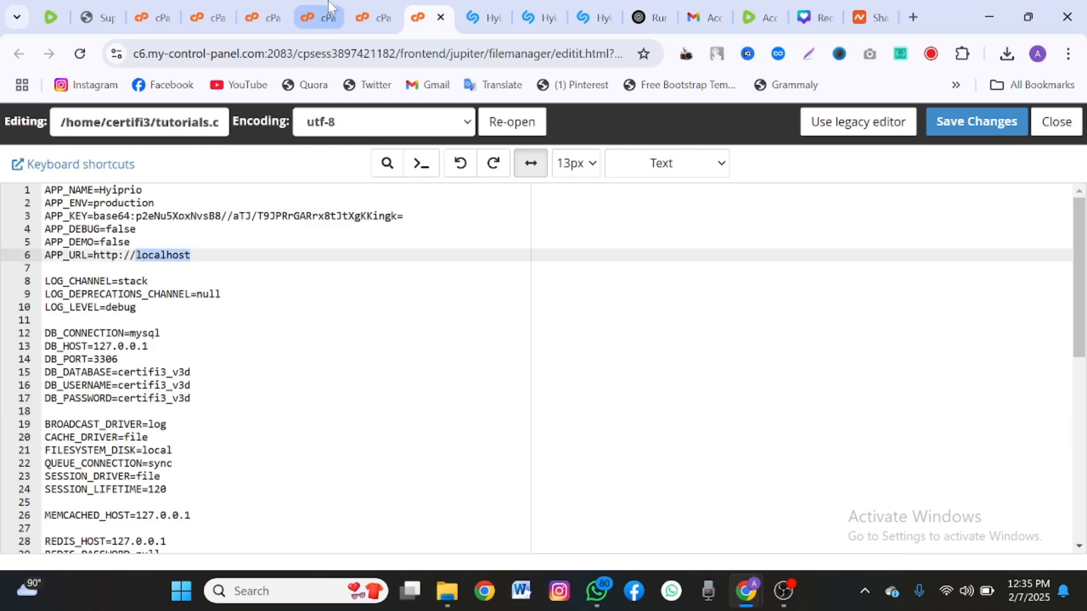
click(370, 17)
click(46, 227)
key(ctrl+c)
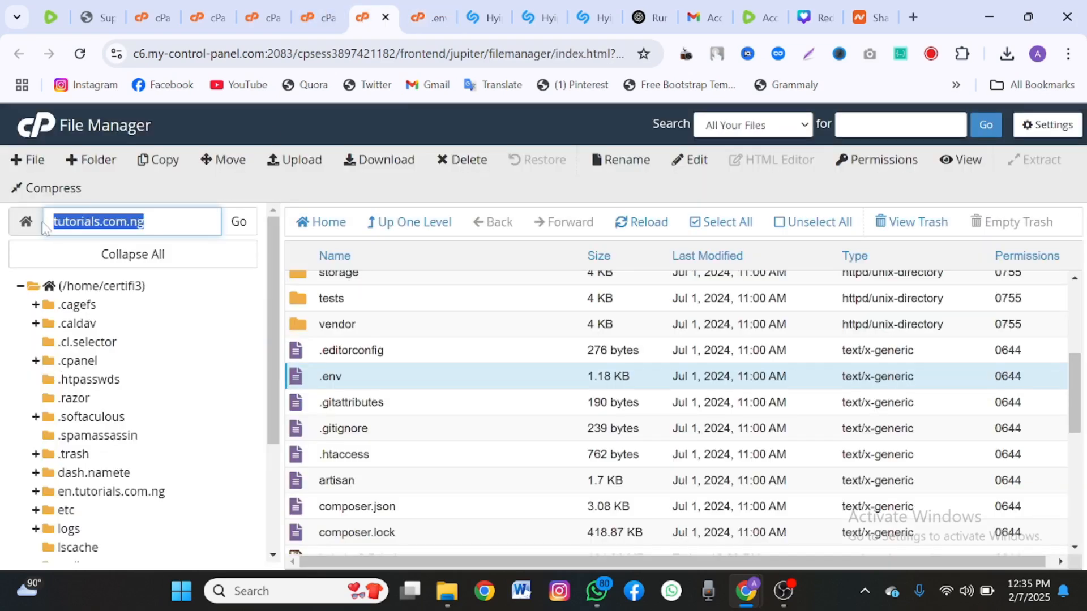
click(423, 17)
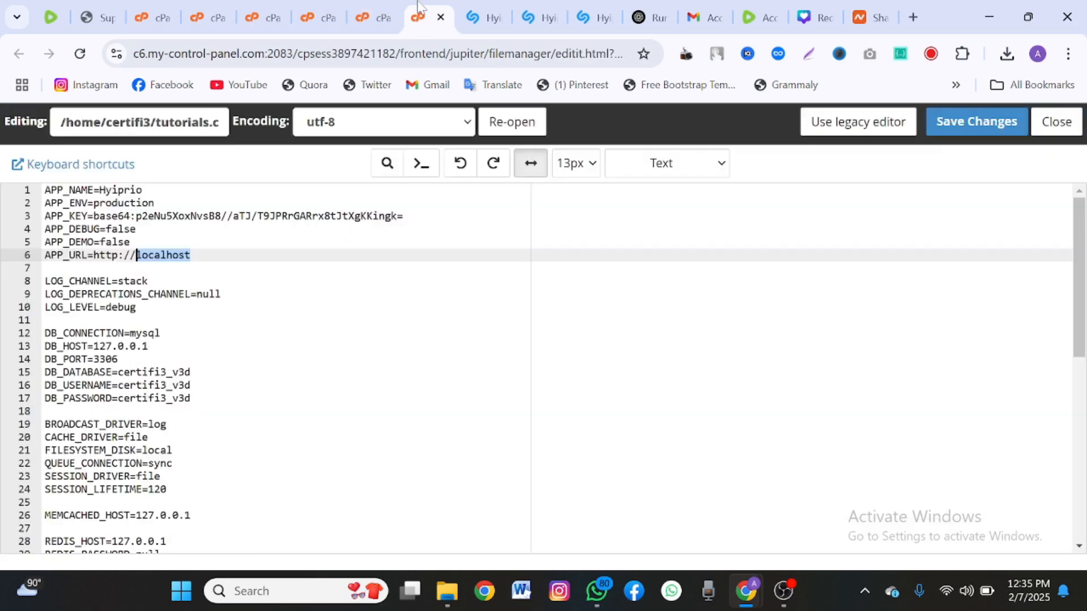
key(BackSpace)
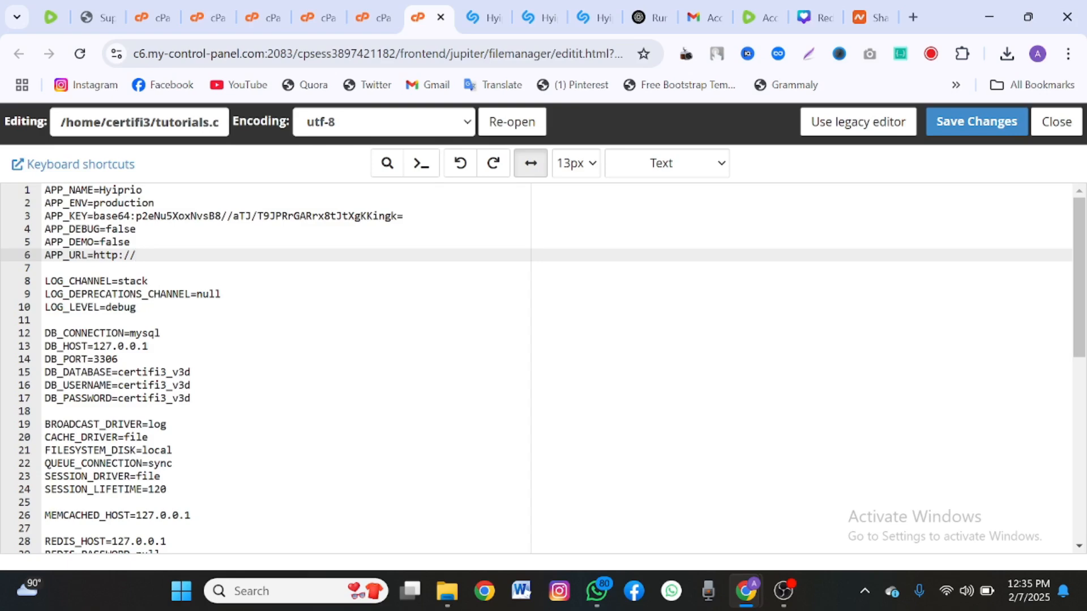
key(ctrl+v)
click(941, 132)
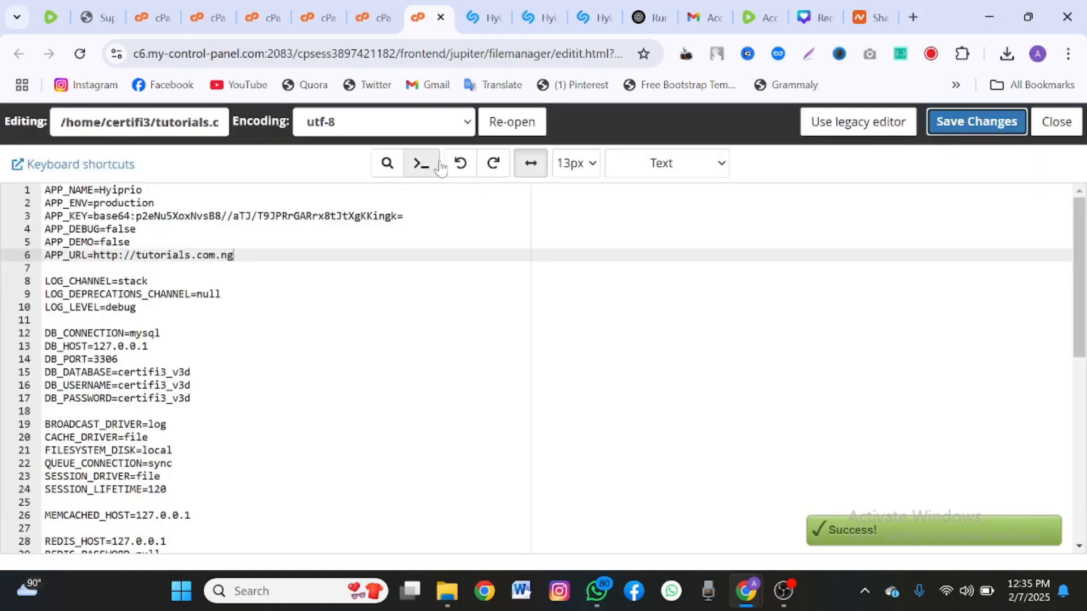
click(912, 18)
Load the installer at tutorials.com.ng/install in a new tab.
key(ctrl+v)
key(Return)
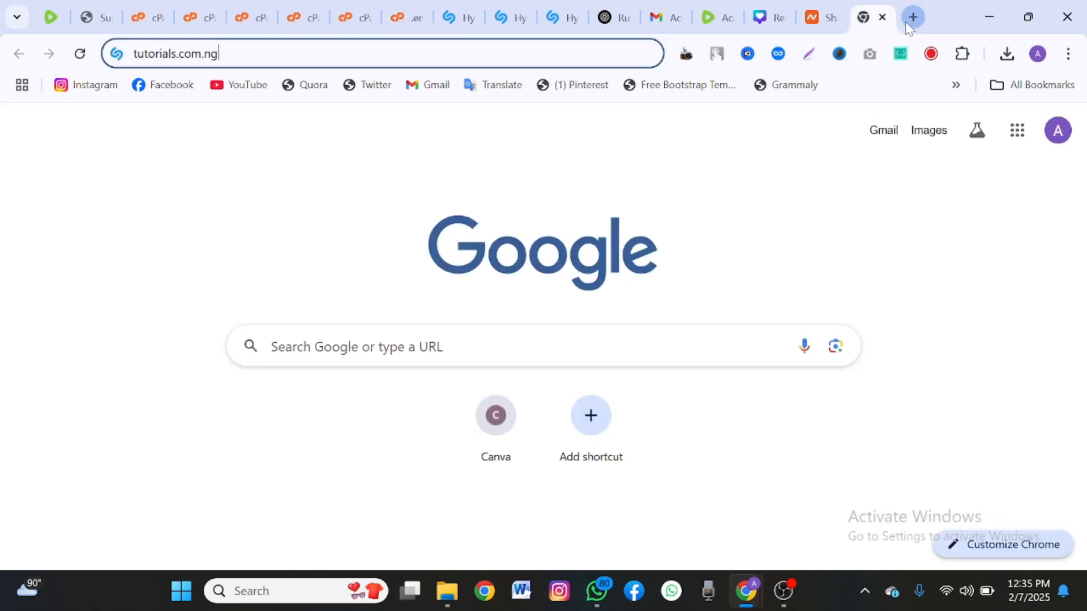
click(907, 23)
text(/)
key(BackSpace)
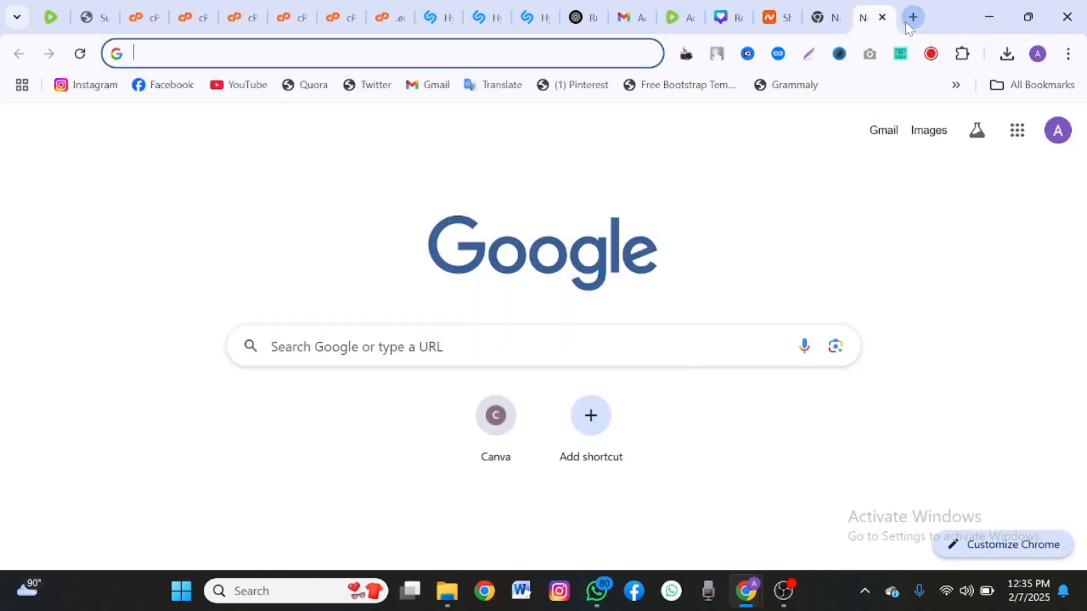
key(ctrl+v)
text(/)
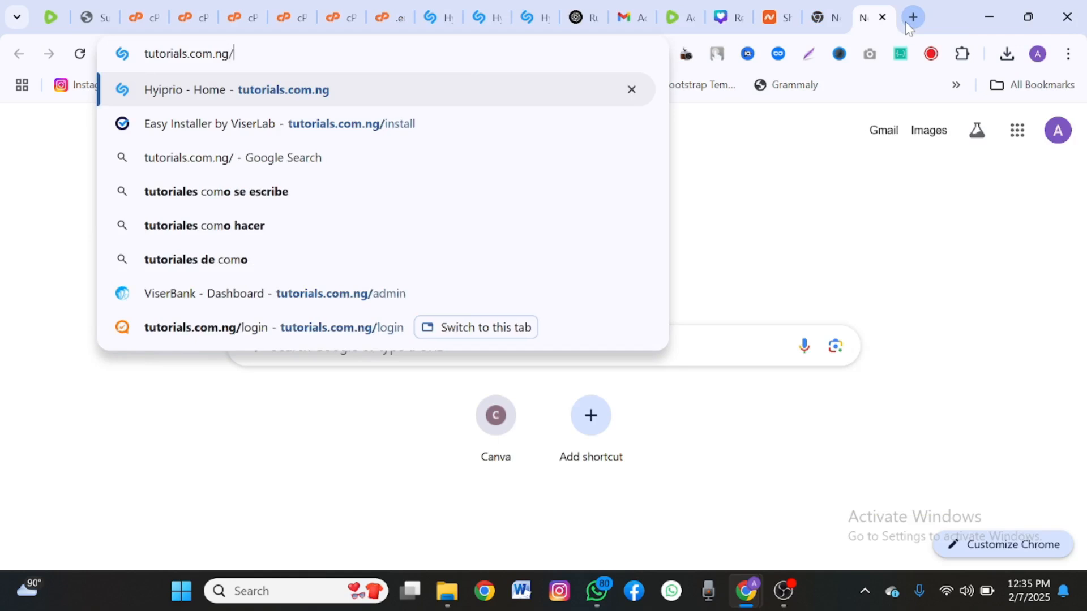
text(install)
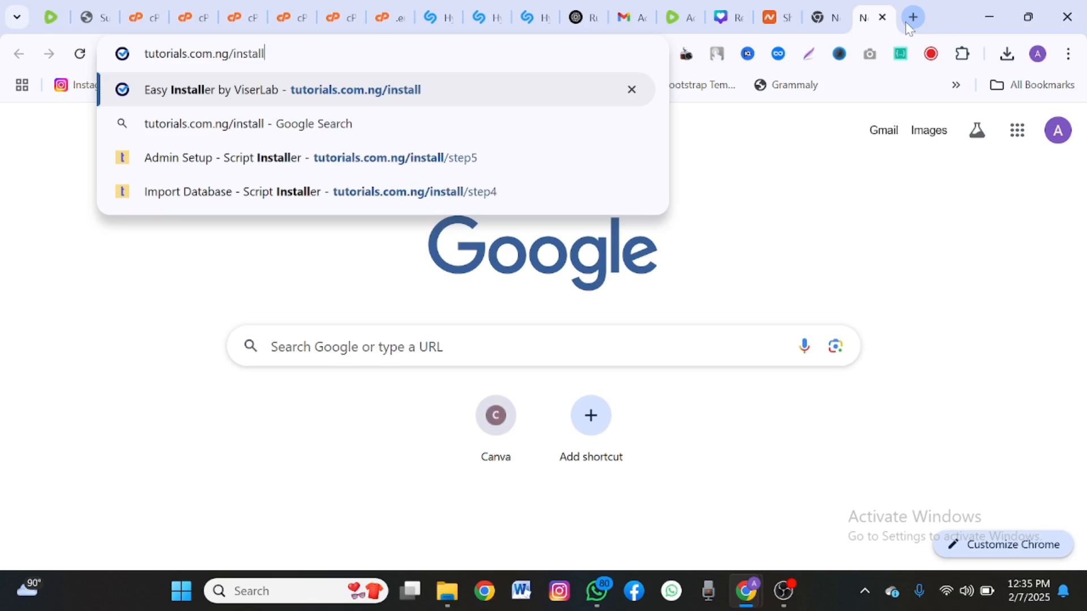
key(Return)
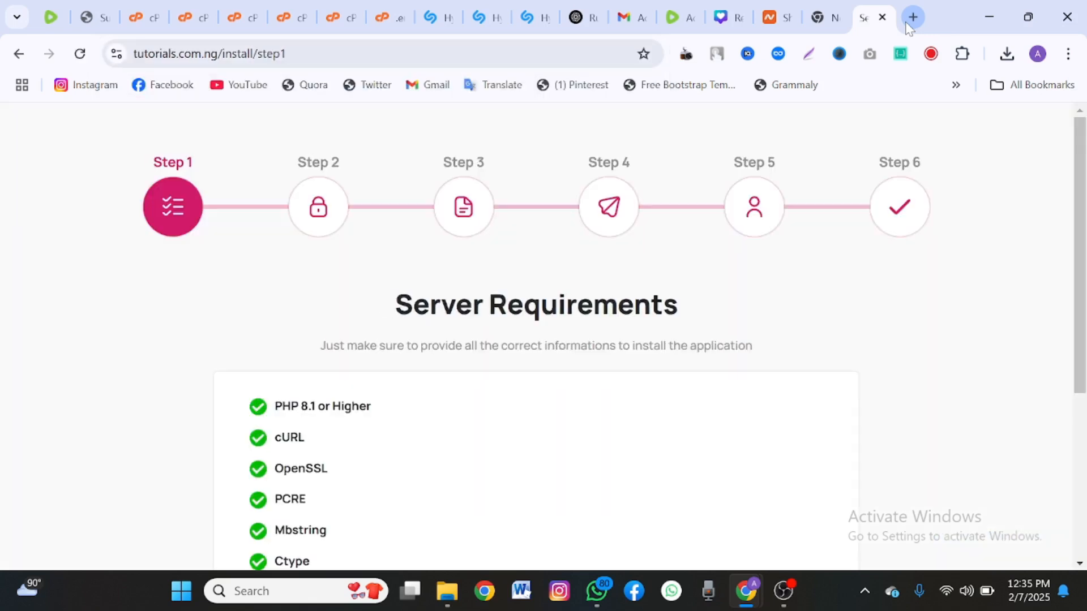
Review the passing server requirements and continue to License Activation.
scroll(543, 340, down, 5)
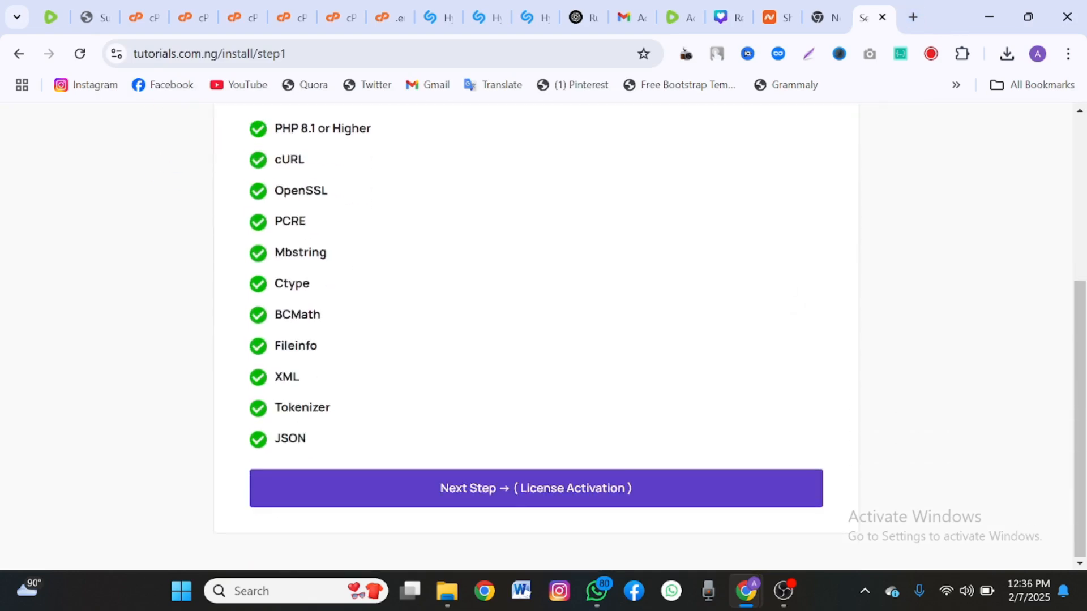
scroll(544, 340, up, 5)
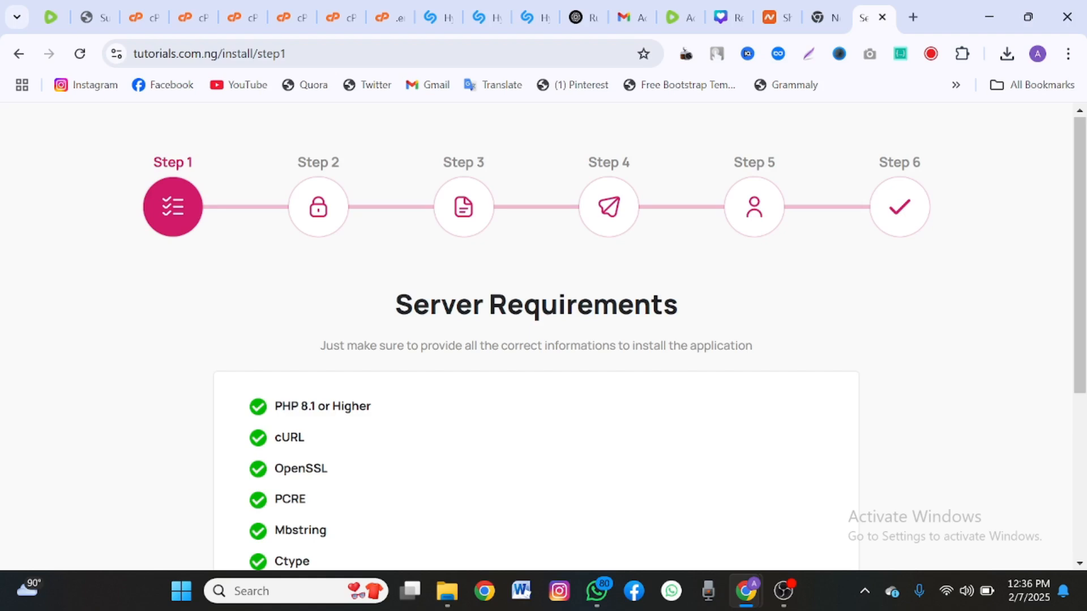
scroll(543, 339, down, 5)
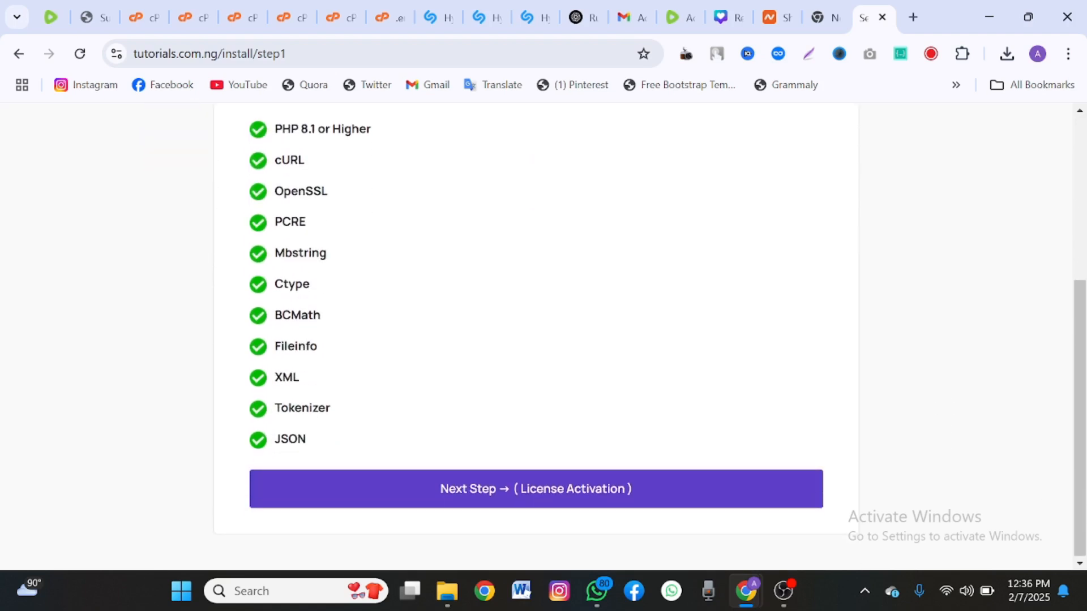
scroll(543, 340, up, 5)
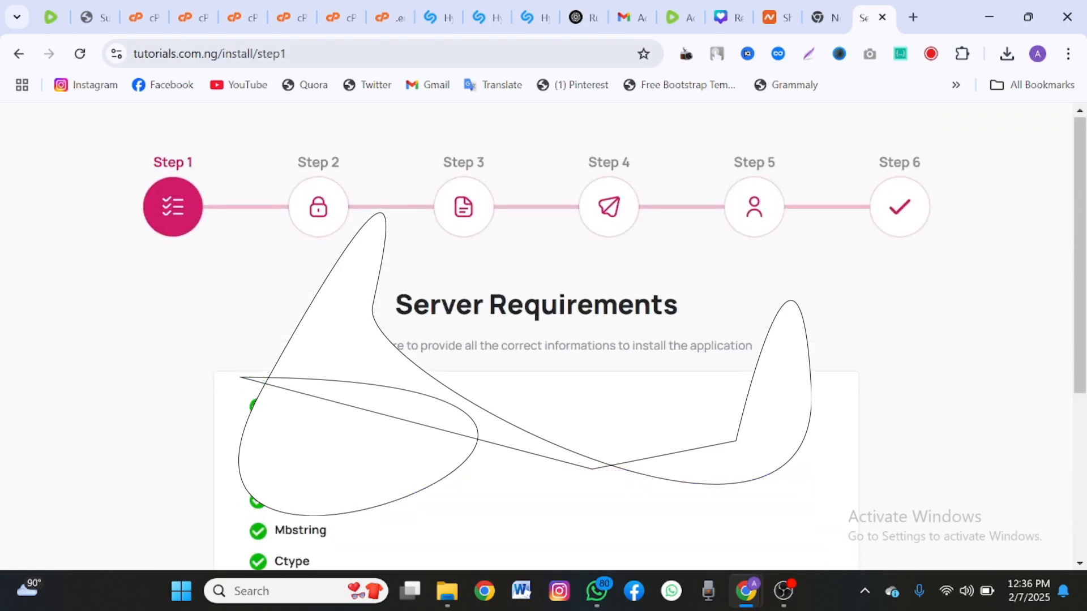
scroll(543, 340, down, 5)
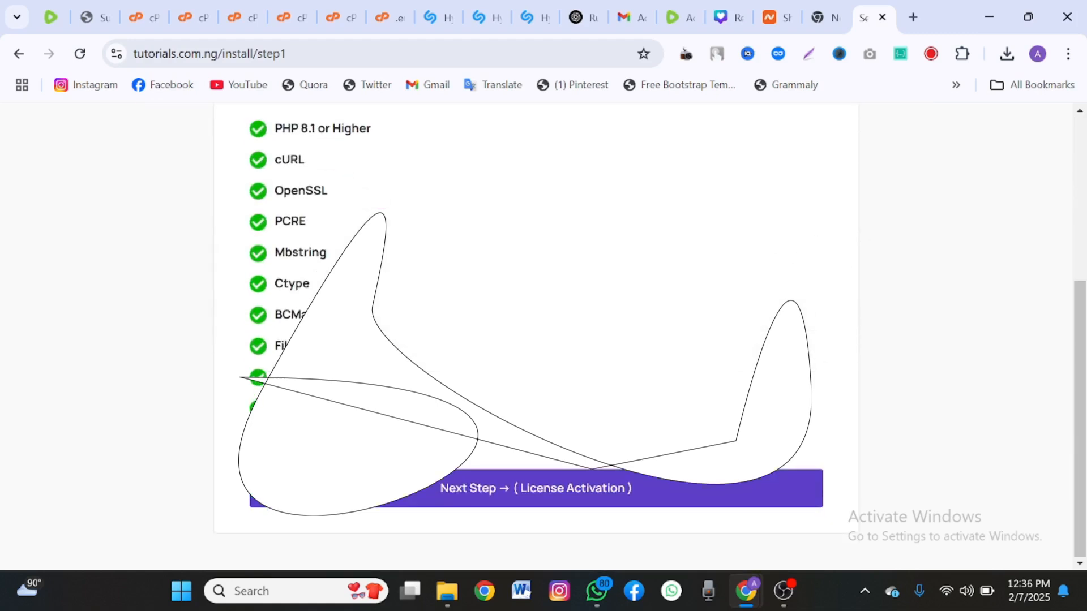
click(536, 489)
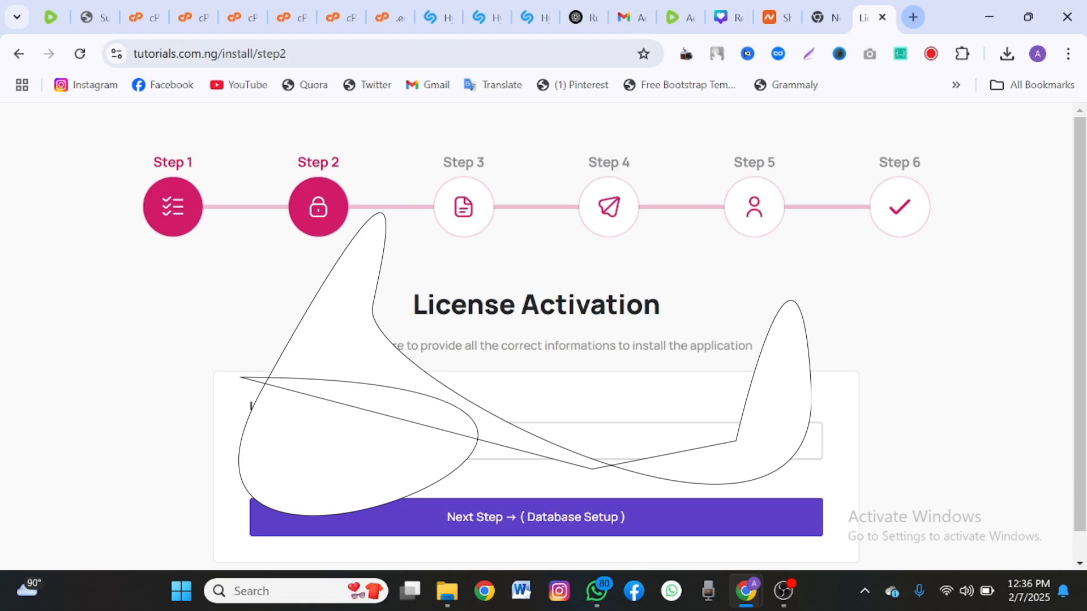
Activate the license and verify the Database Setup fields against the .env file.
click(536, 518)
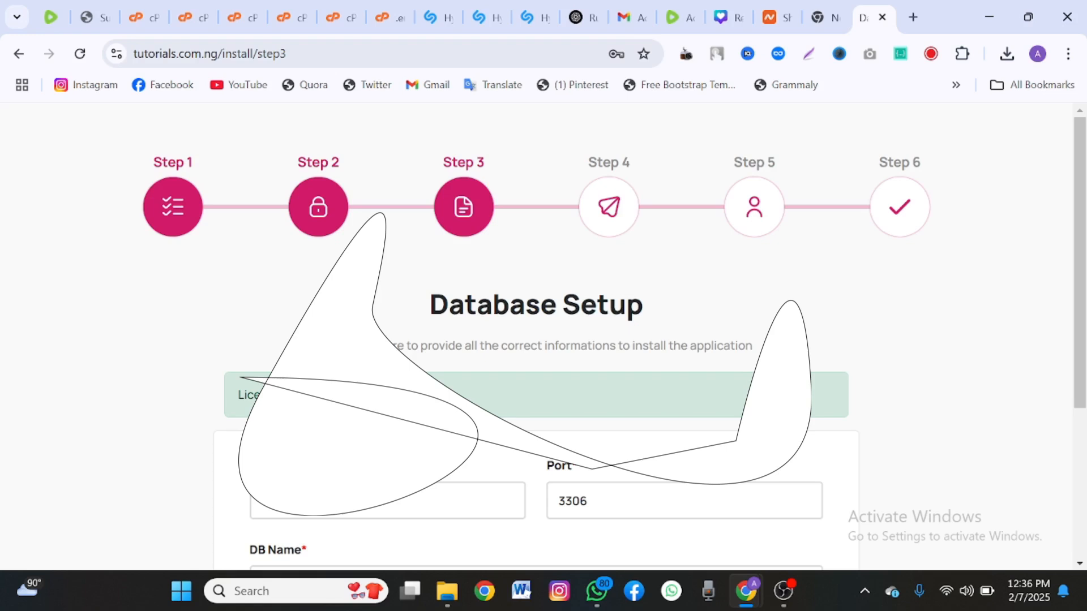
scroll(536, 340, down, 4)
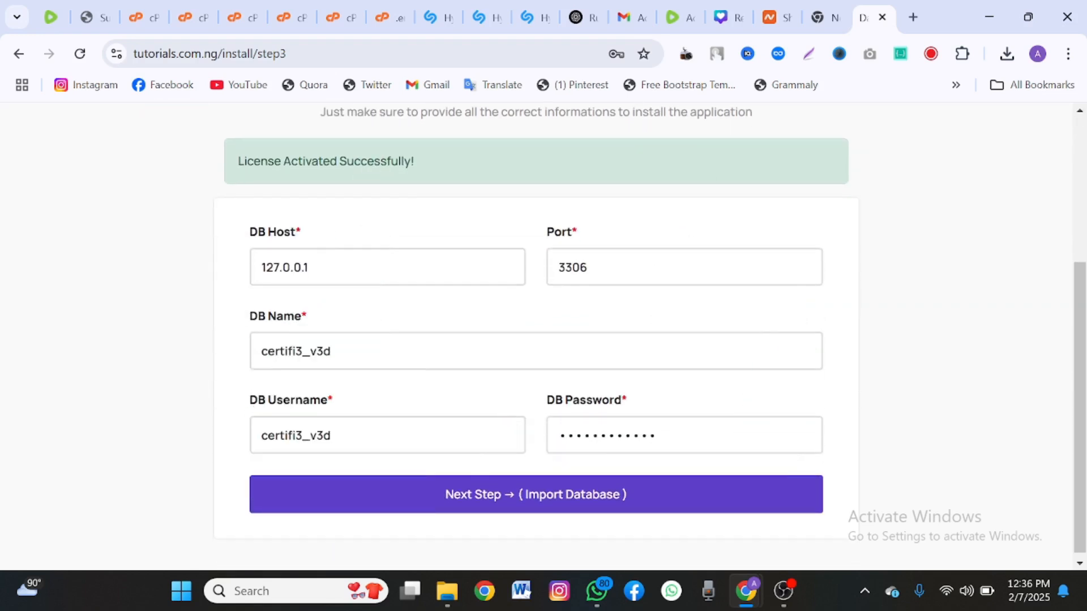
scroll(536, 340, up, 3)
scroll(536, 340, down, 2)
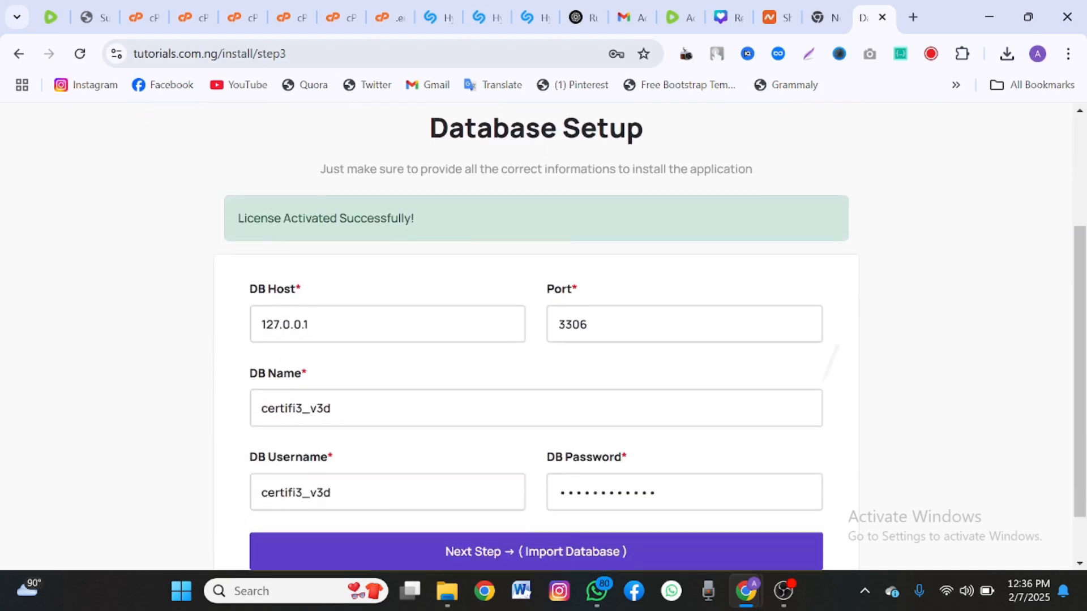
scroll(536, 340, down, 1)
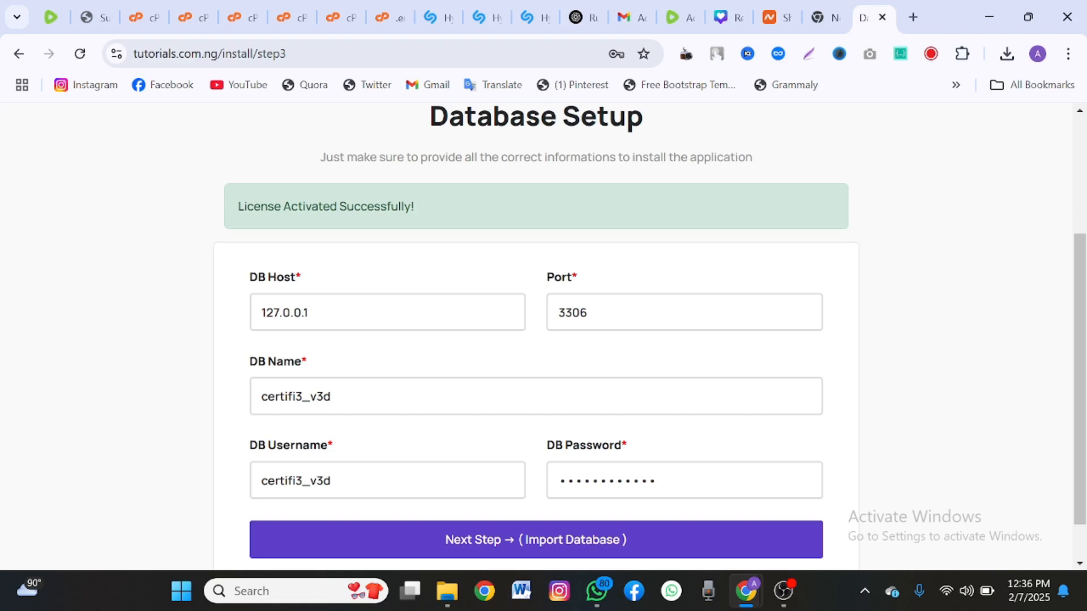
click(391, 18)
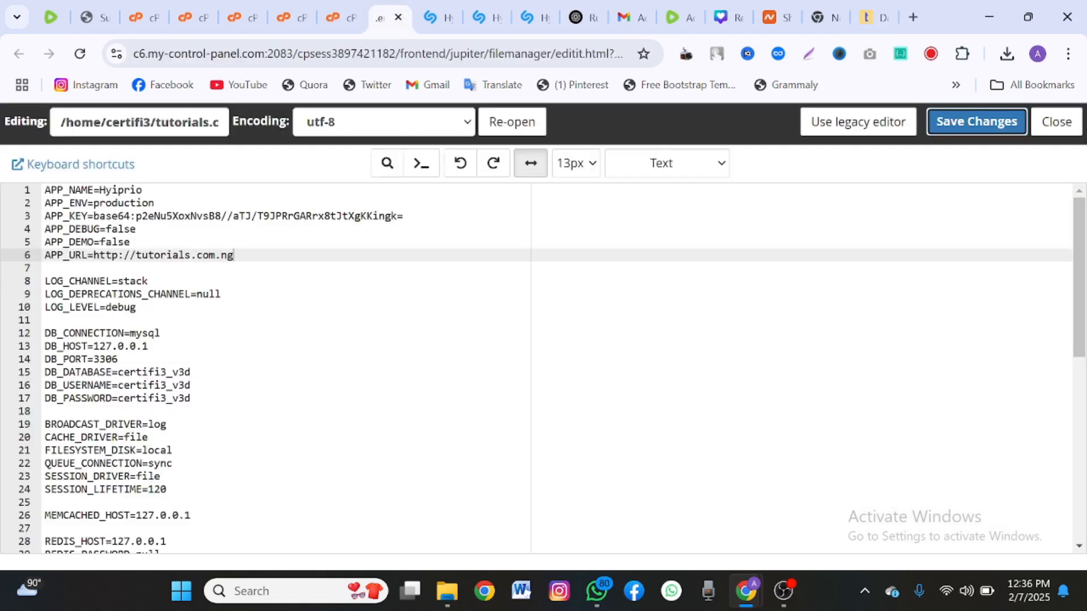
click(874, 17)
Connect the certifi3_v3d database and import it to reach Admin Setup.
scroll(536, 340, down, 1)
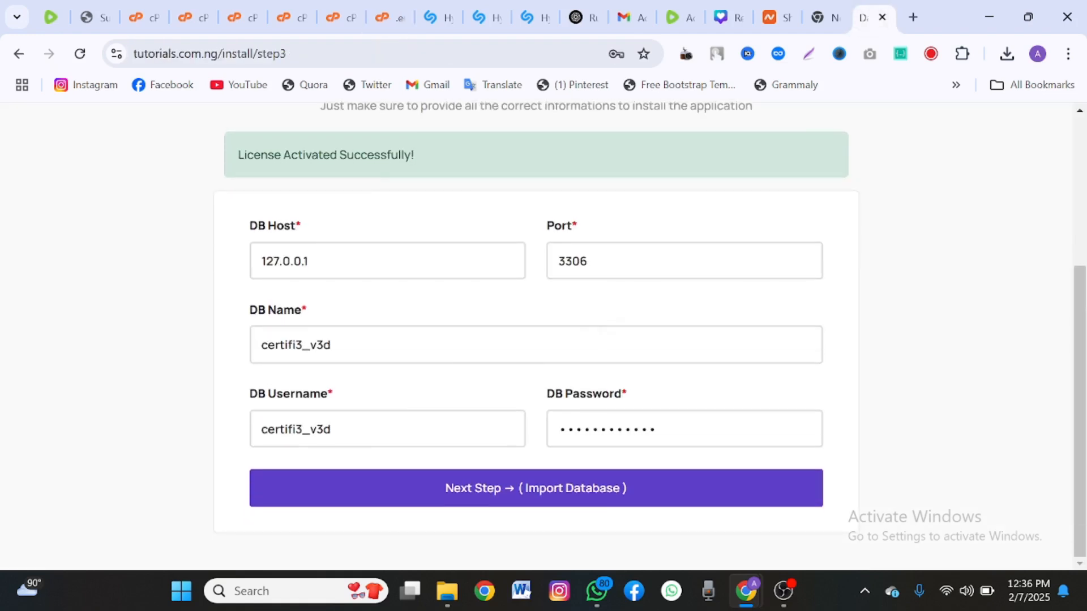
click(546, 488)
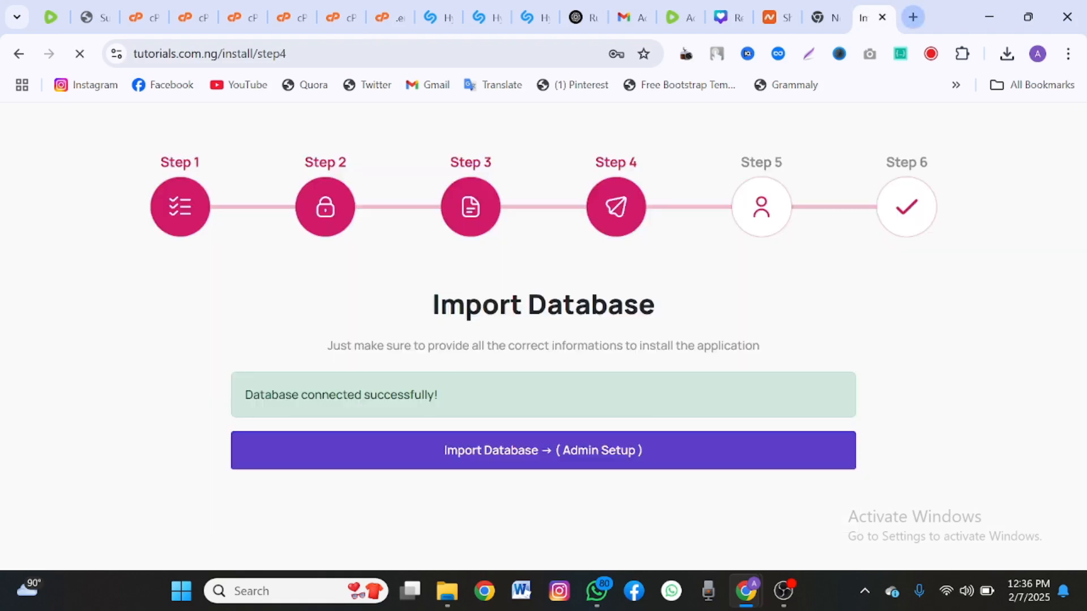
click(947, 18)
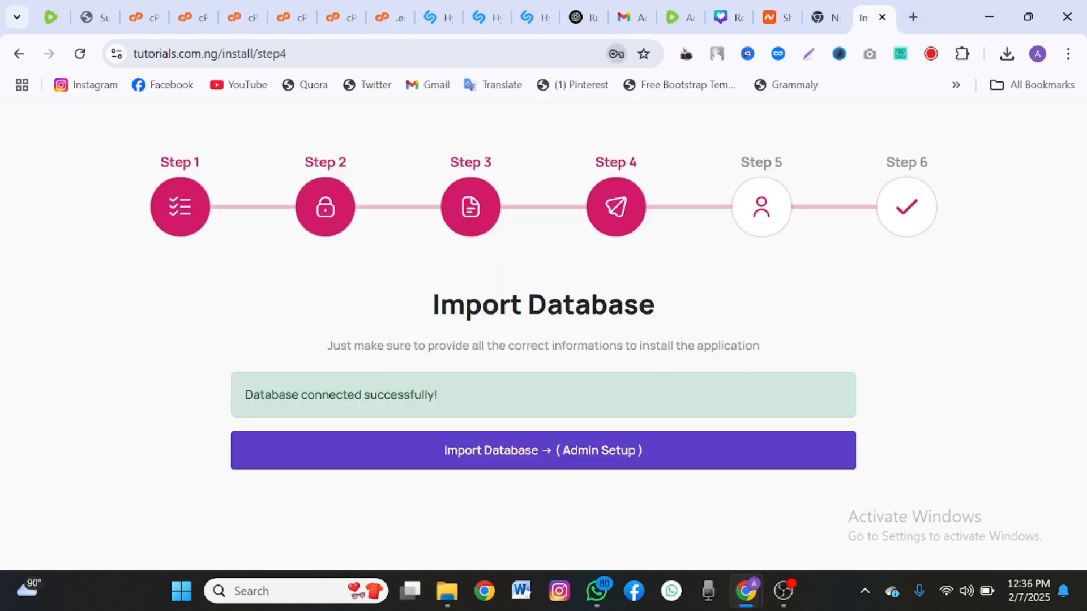
click(596, 451)
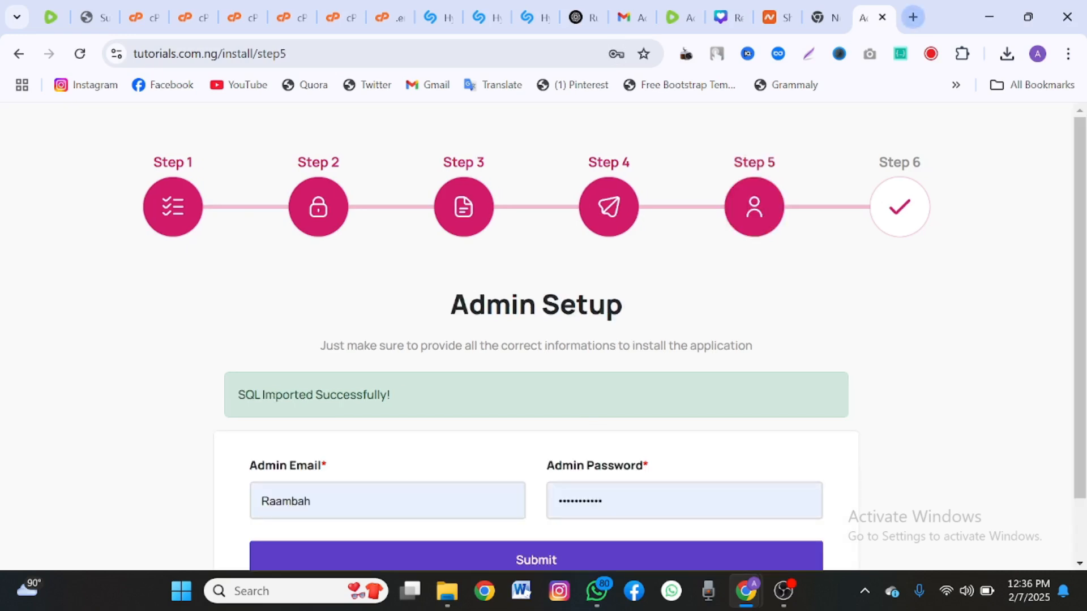
Replace the admin e-mail with your own address, enter a new admin password, and submit.
scroll(537, 340, down, 1)
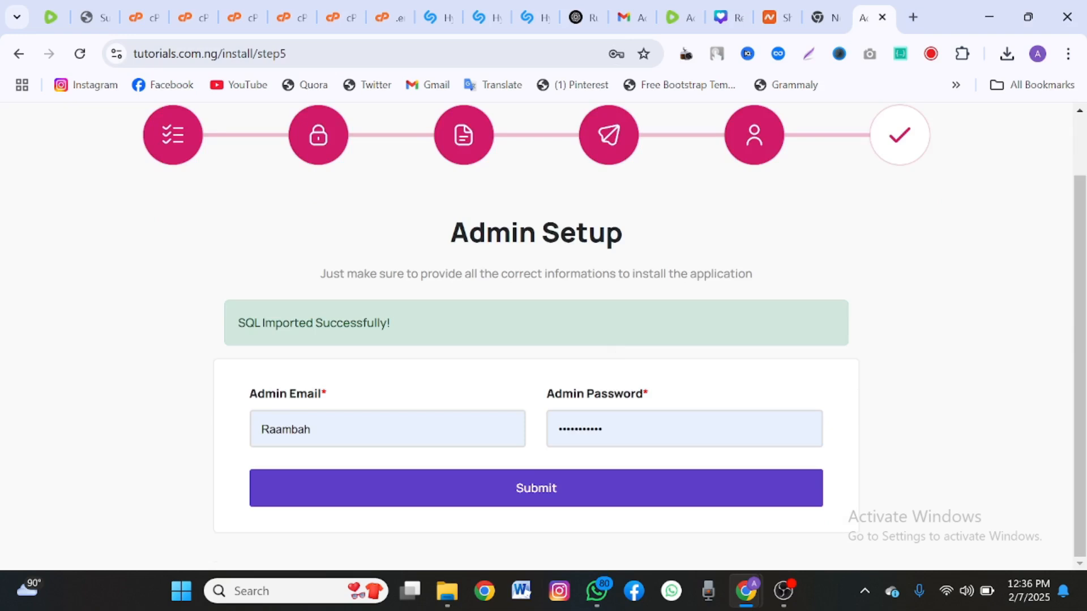
double_click(442, 431)
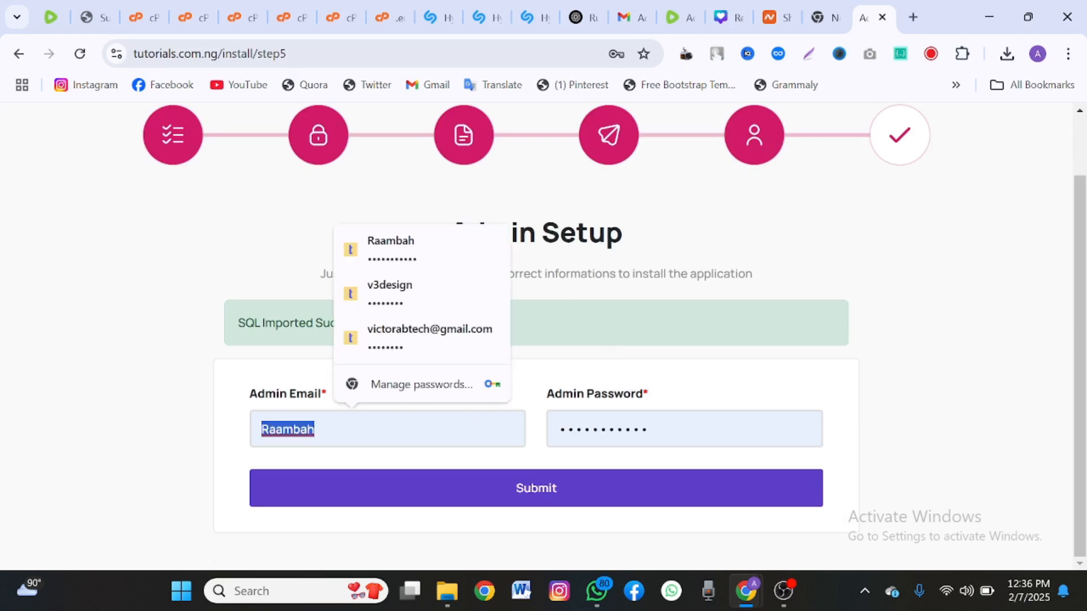
key(BackSpace)
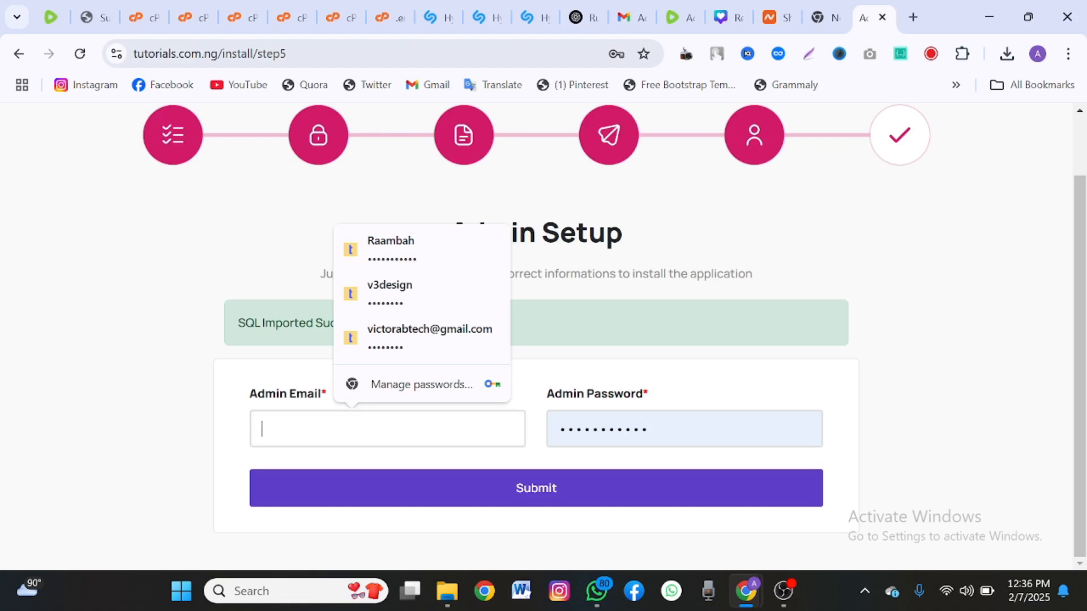
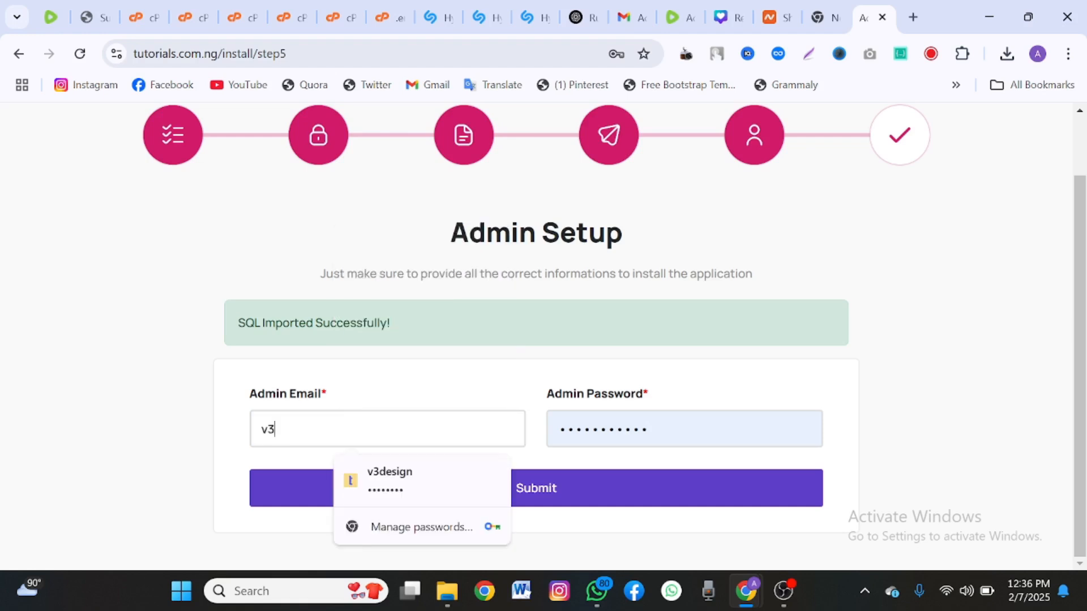
click(448, 480)
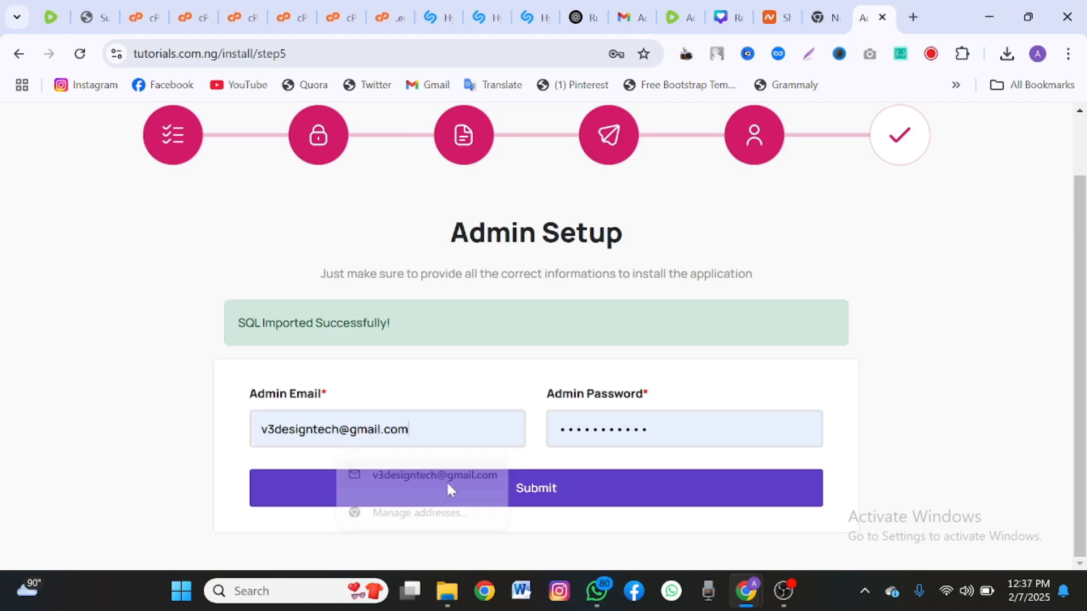
key(Tab)
key(BackSpace)
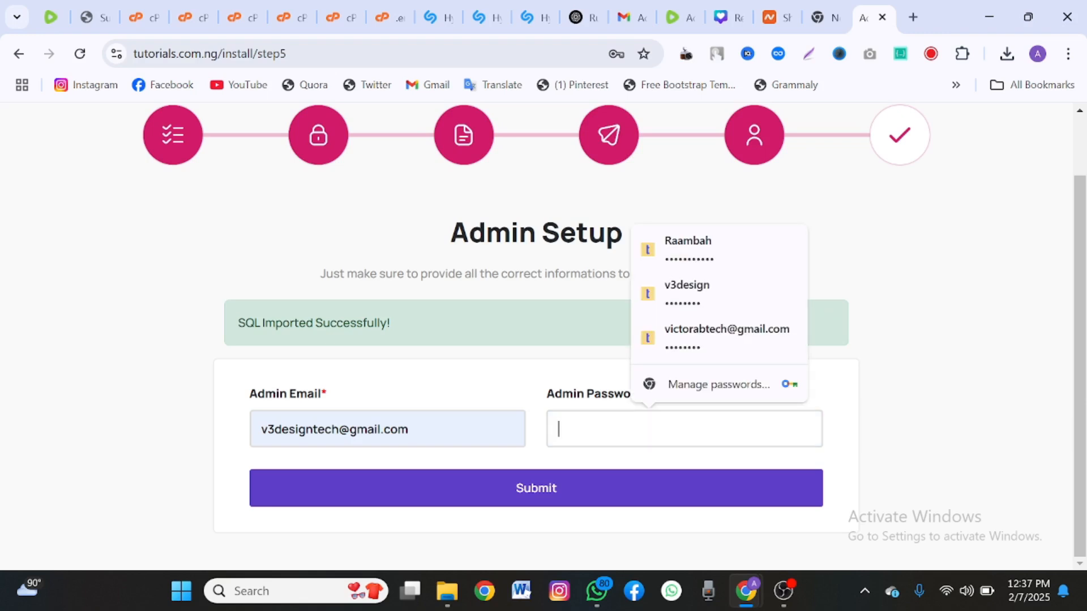
text(12345678)
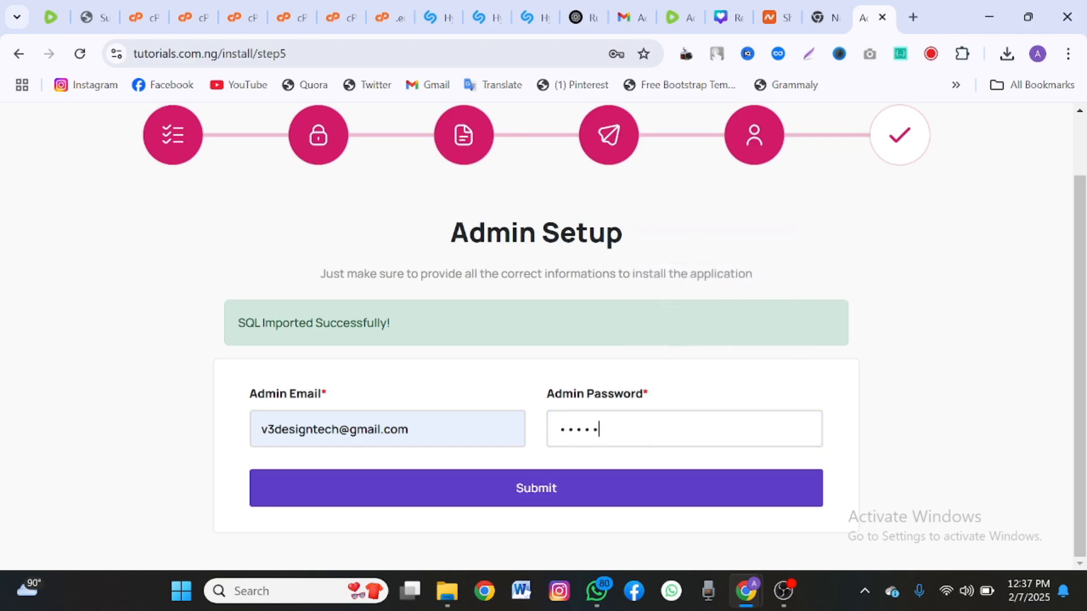
text(9)
click(596, 494)
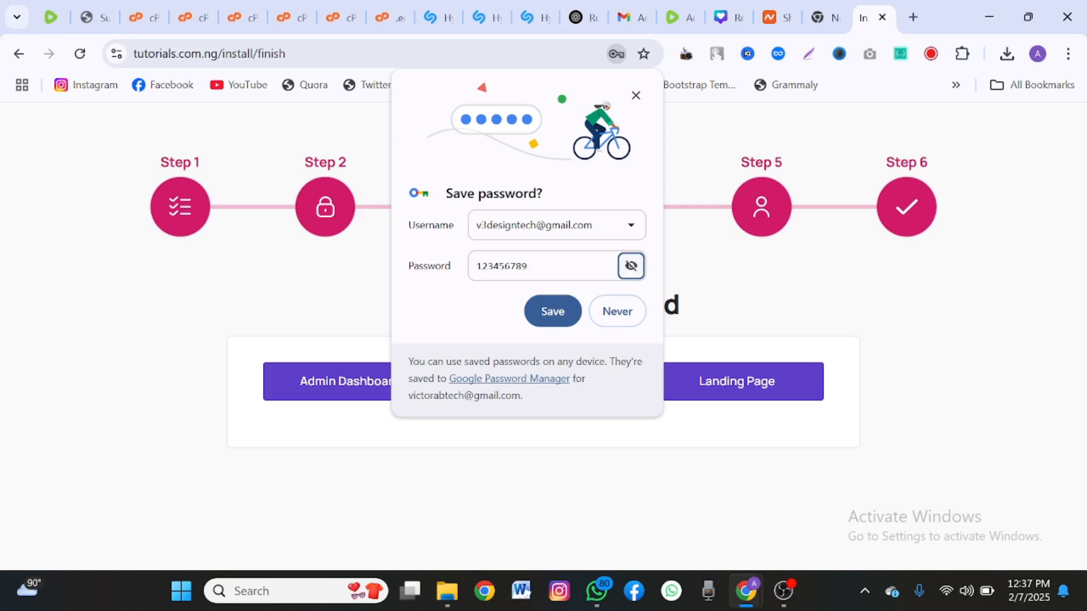
Open the Admin Dashboard link in a new tab to reach the admin login page.
click(636, 95)
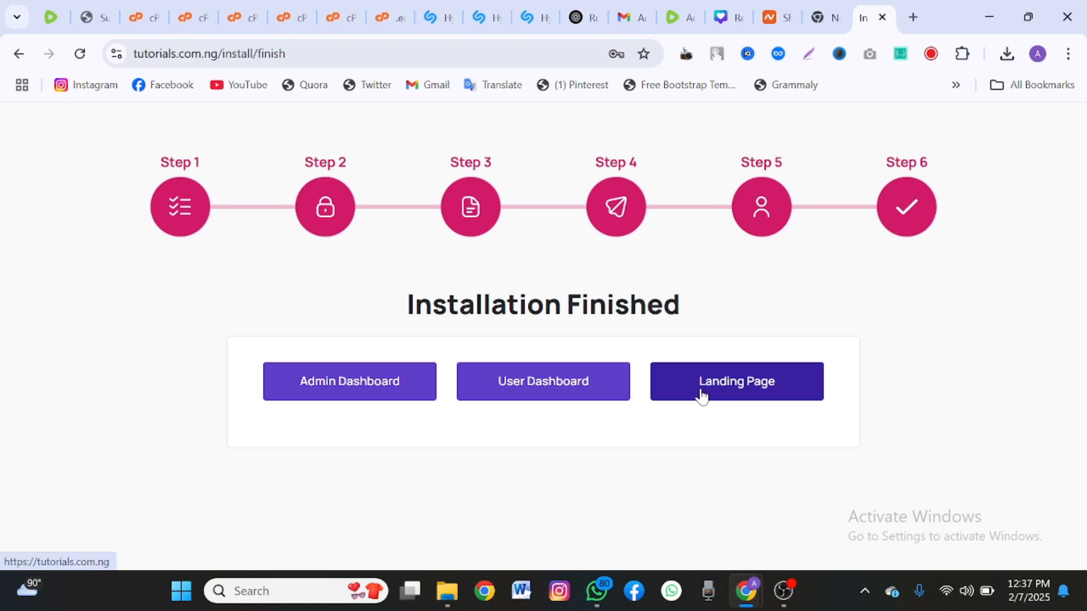
right_click(363, 401)
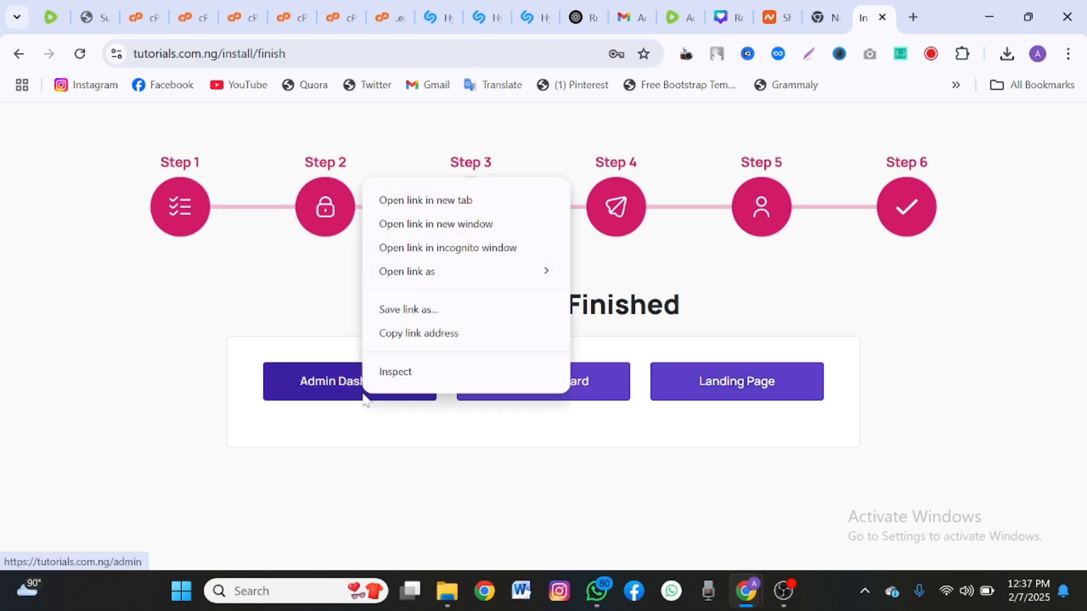
click(383, 200)
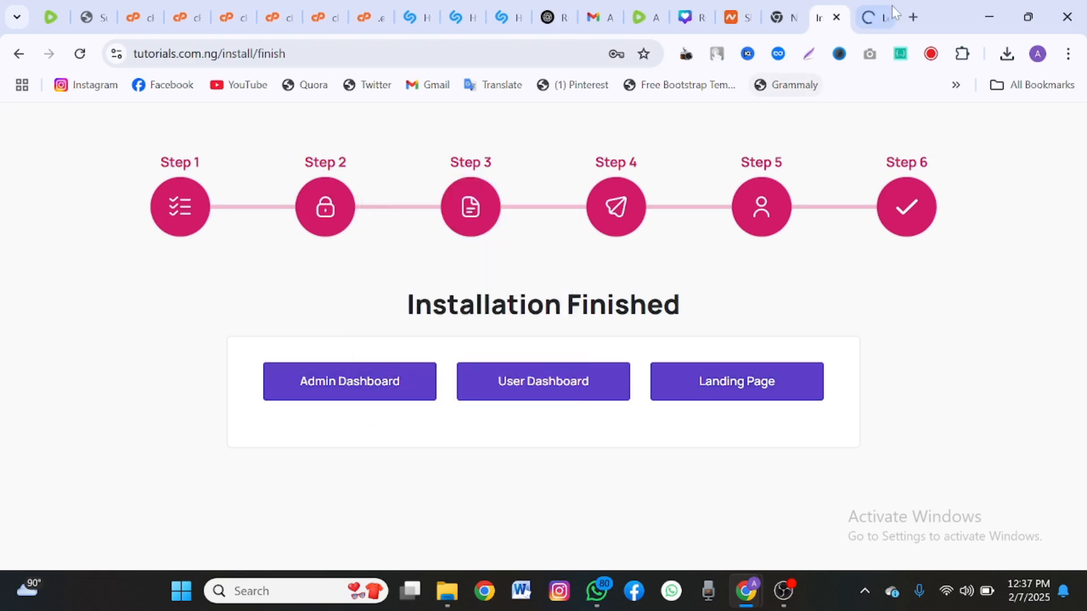
click(875, 19)
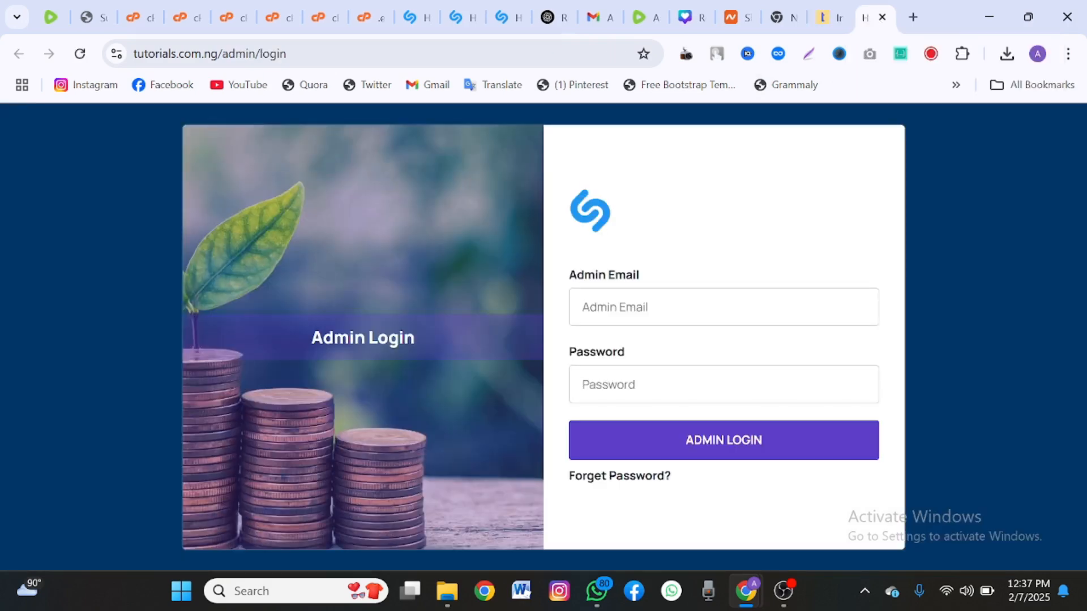
Sign in to the Hyiprio admin panel with the saved admin email and the account password.
double_click(628, 307)
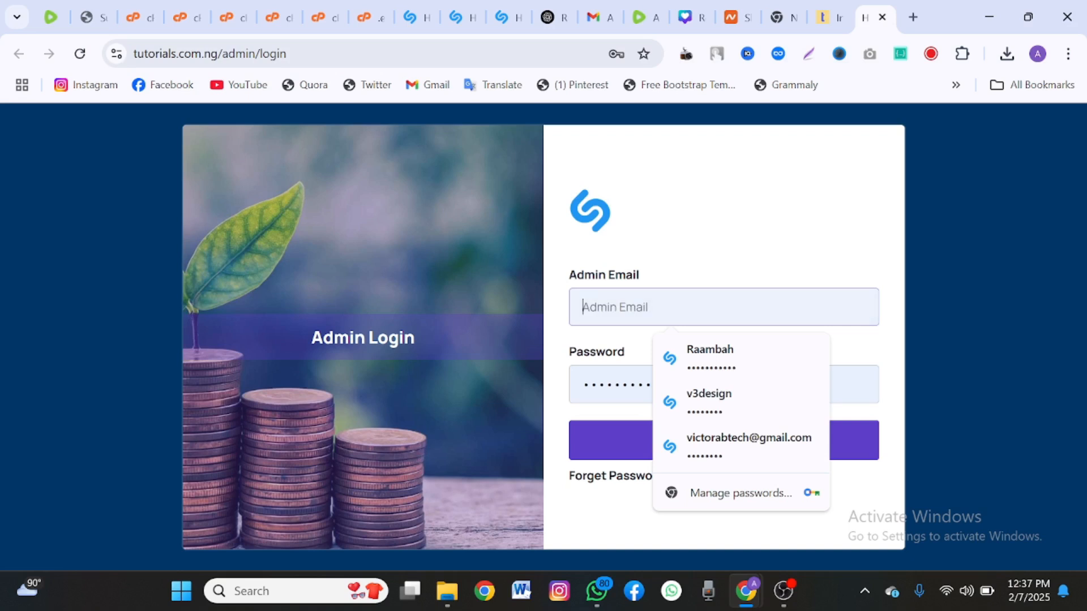
key(Tab)
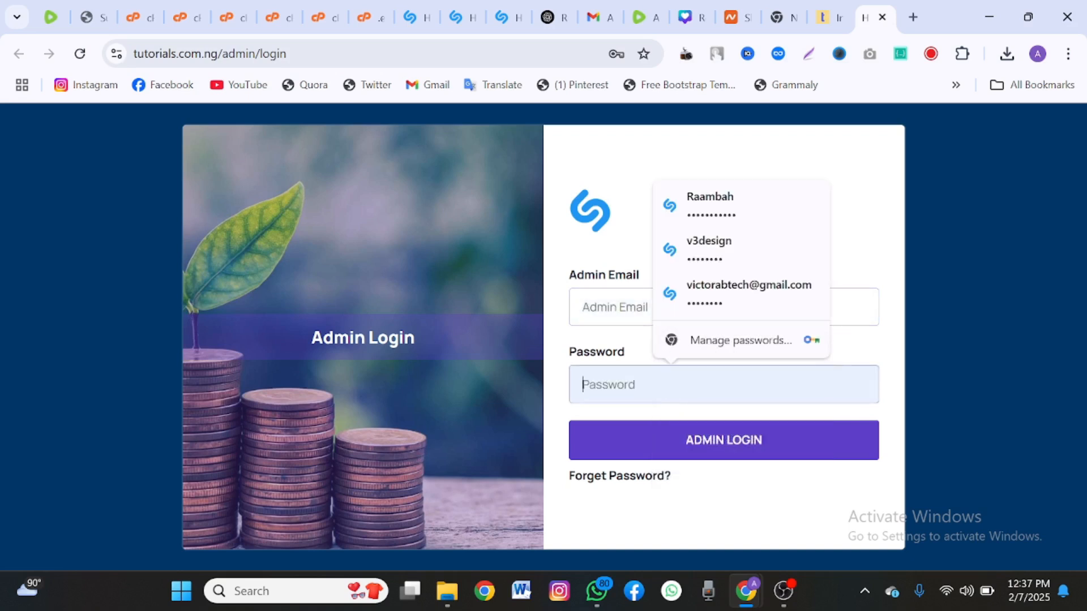
click(615, 308)
text(v3desight)
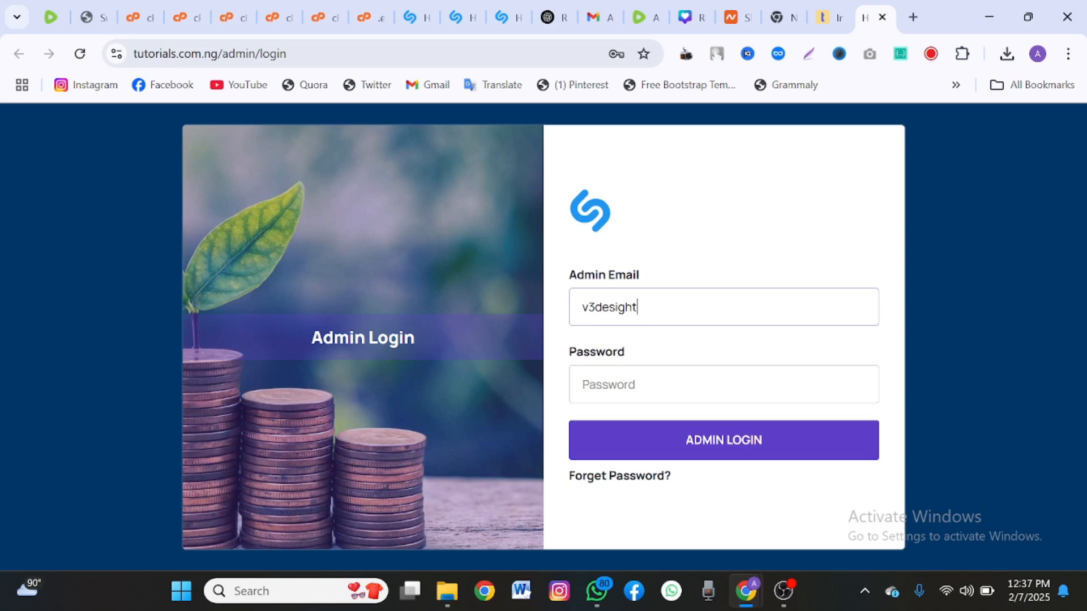
key(BackSpace)
key(BackSpace)
text(nte)
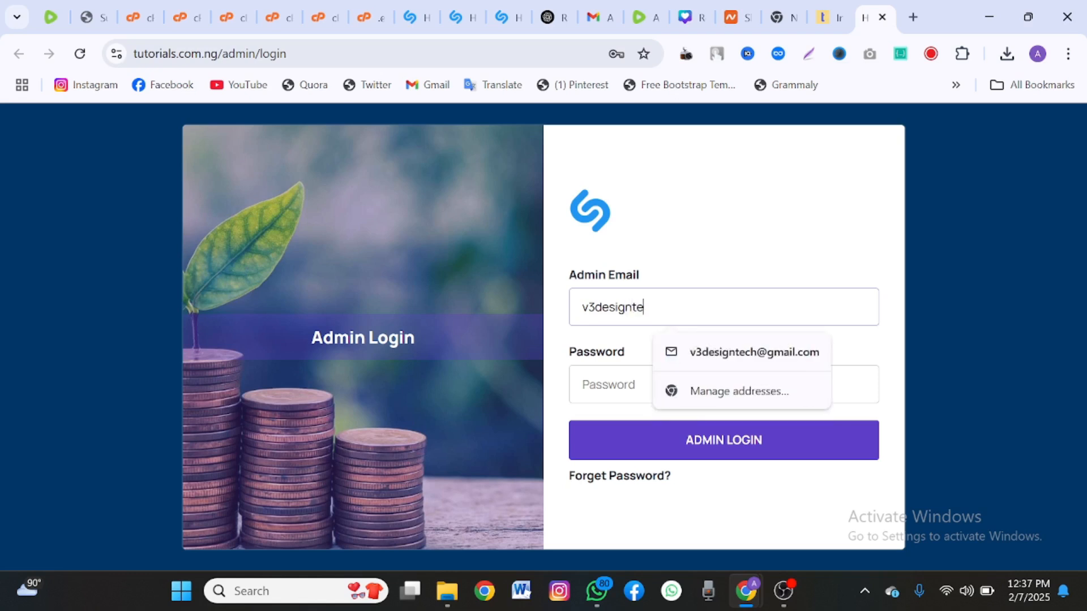
click(712, 354)
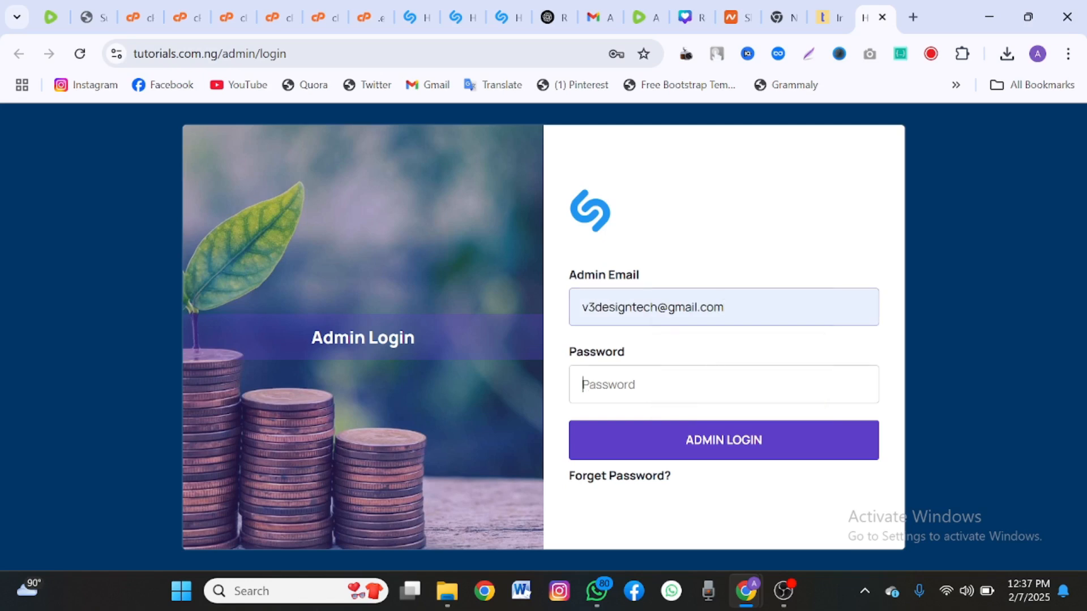
text(a)
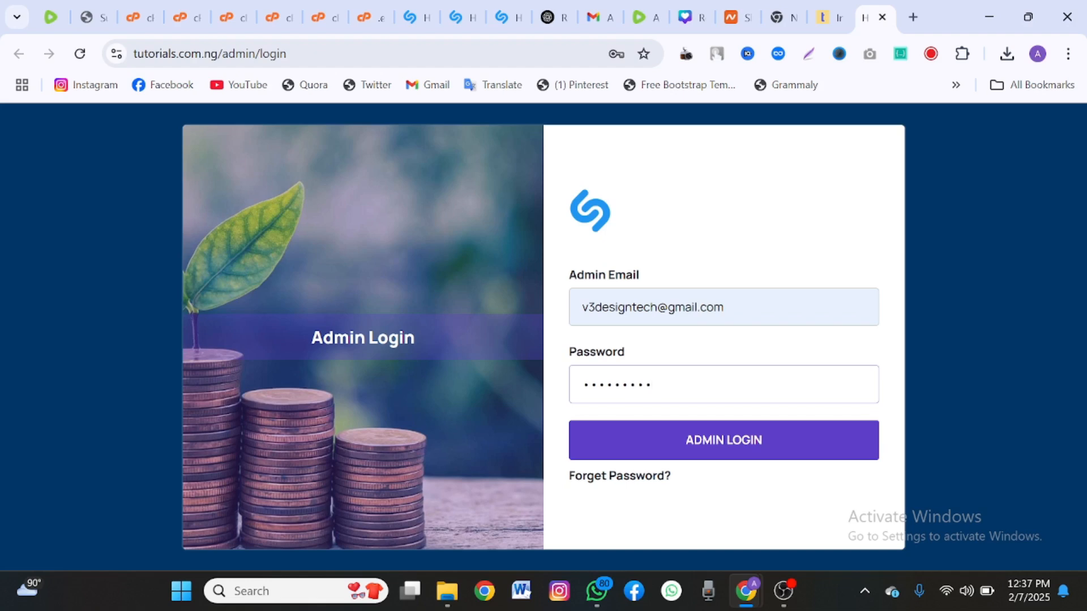
key(Return)
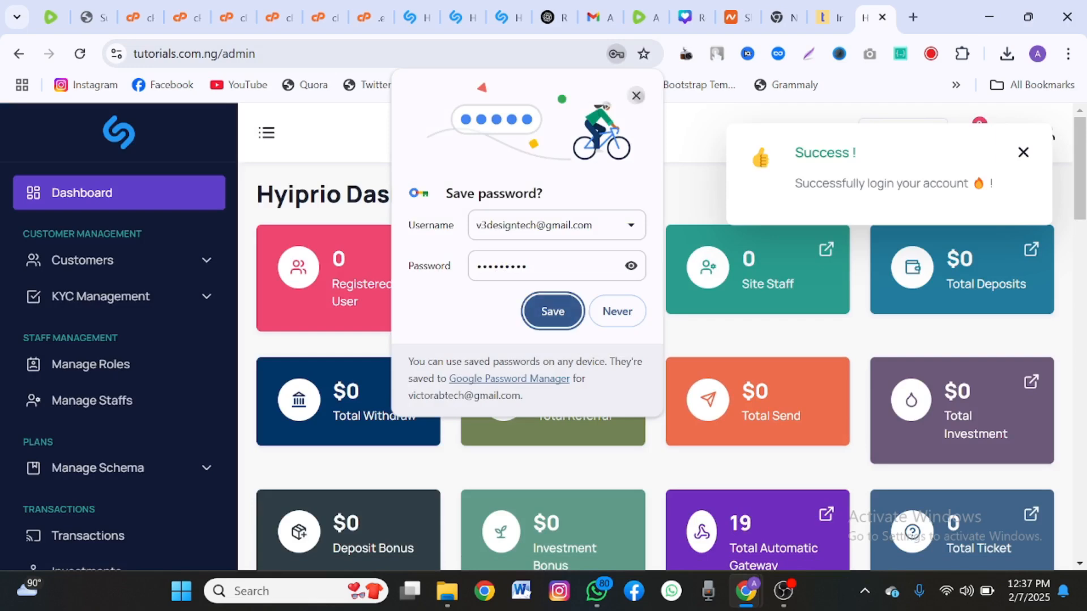
Dismiss the login Success notice and look over the dashboard statistics.
scroll(657, 339, down, 2)
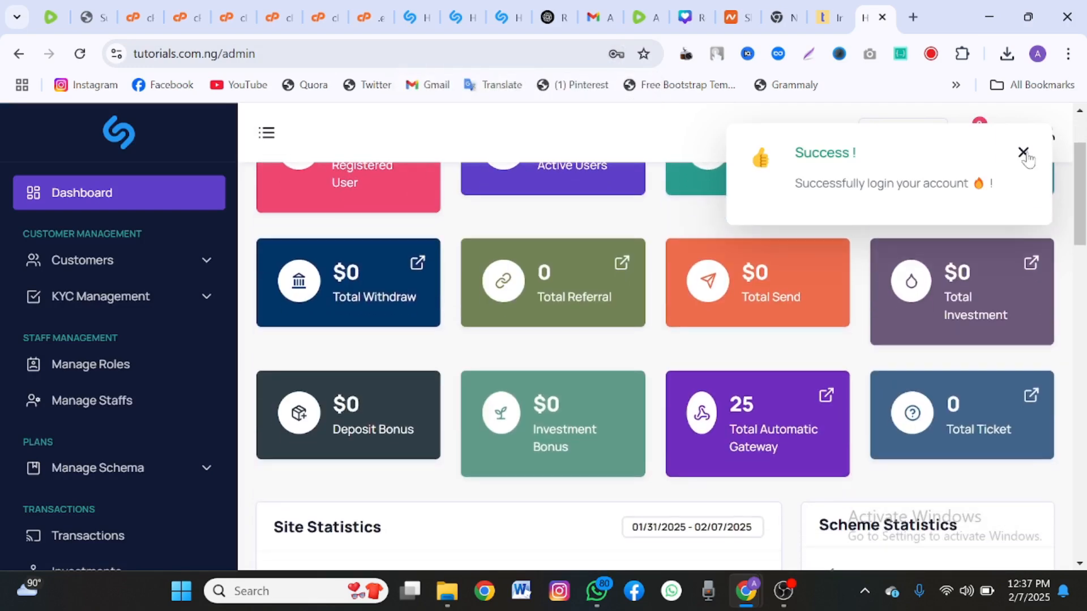
click(1023, 153)
scroll(903, 243, down, 6)
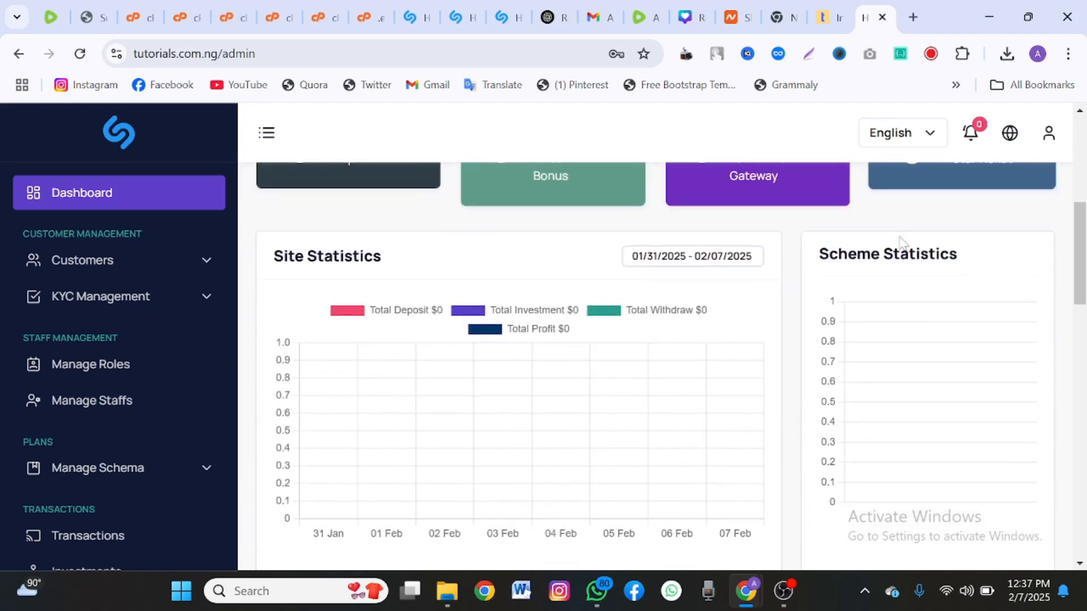
scroll(901, 215, down, 12)
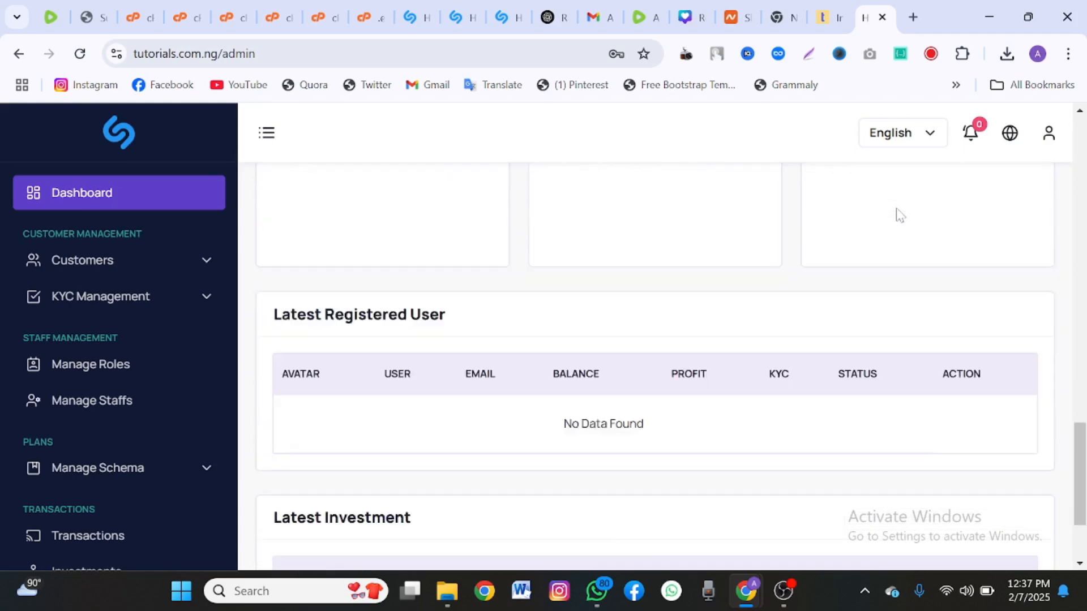
scroll(897, 210, up, 12)
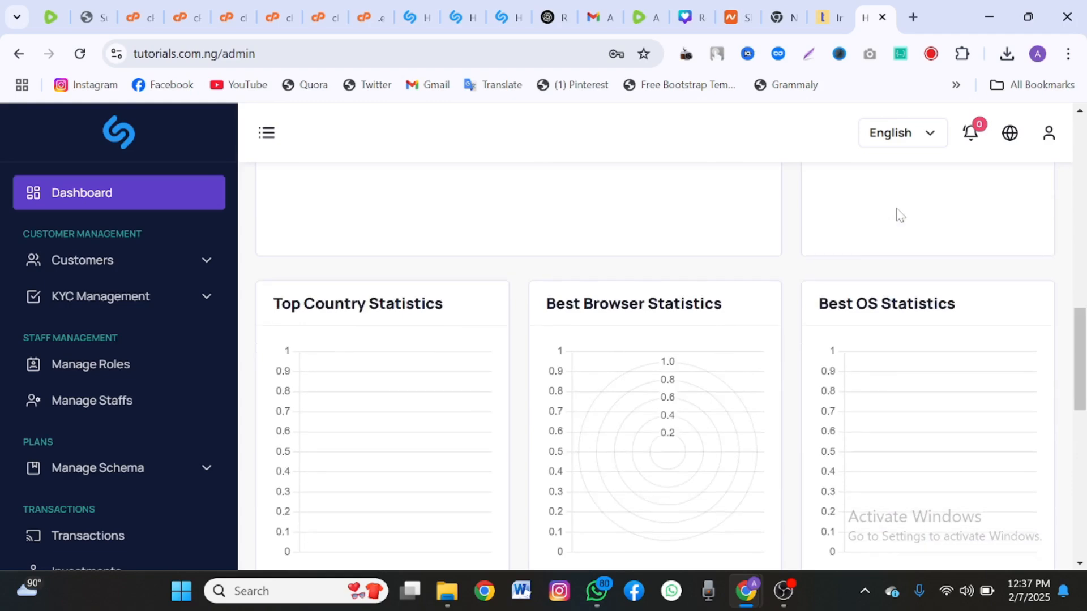
scroll(901, 216, up, 8)
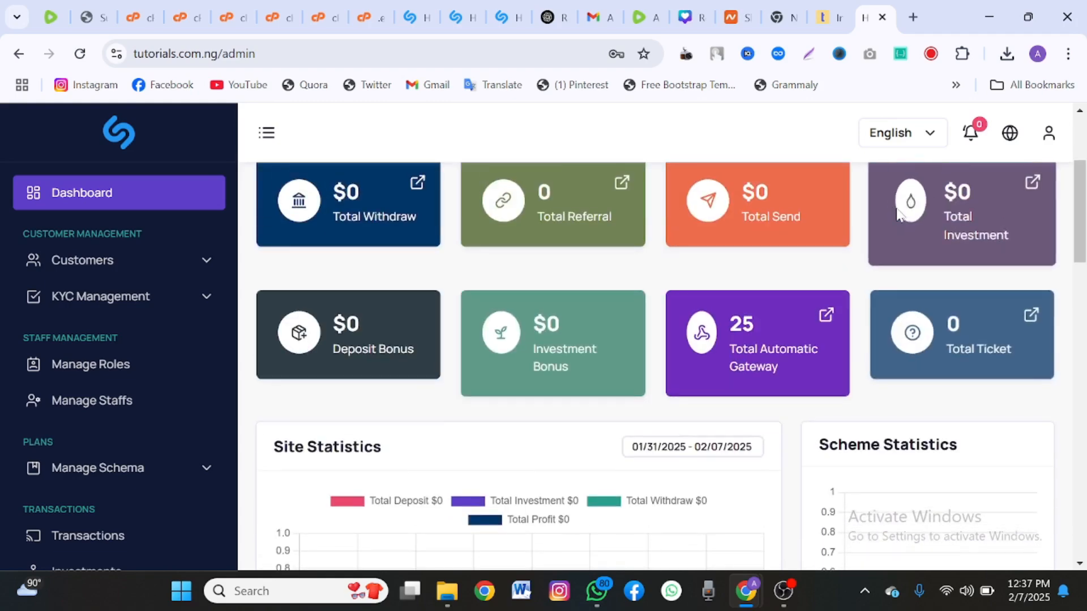
scroll(896, 206, up, 1)
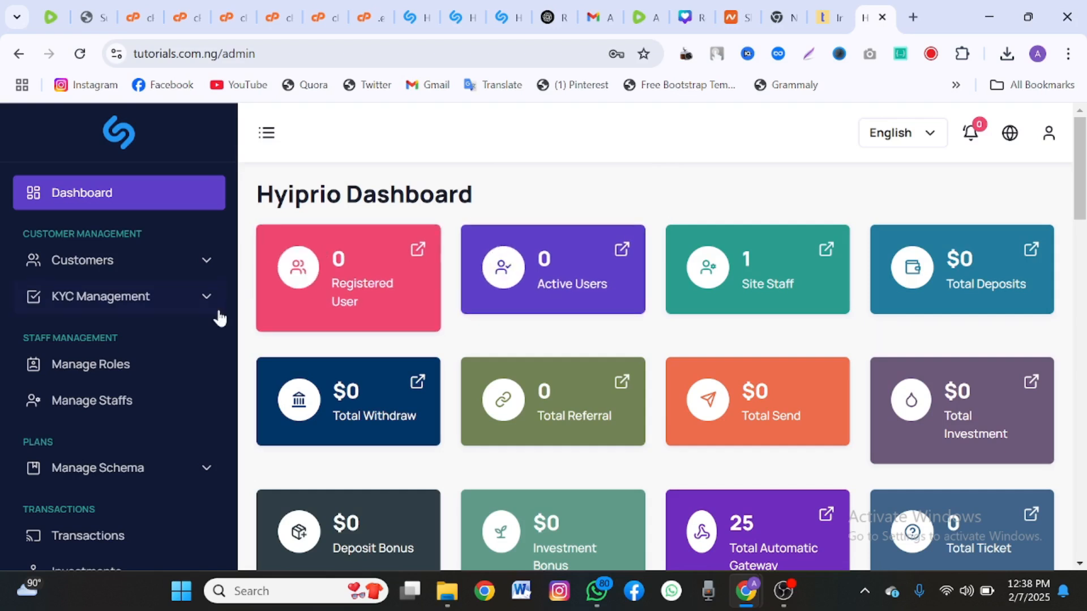
scroll(126, 322, down, 6)
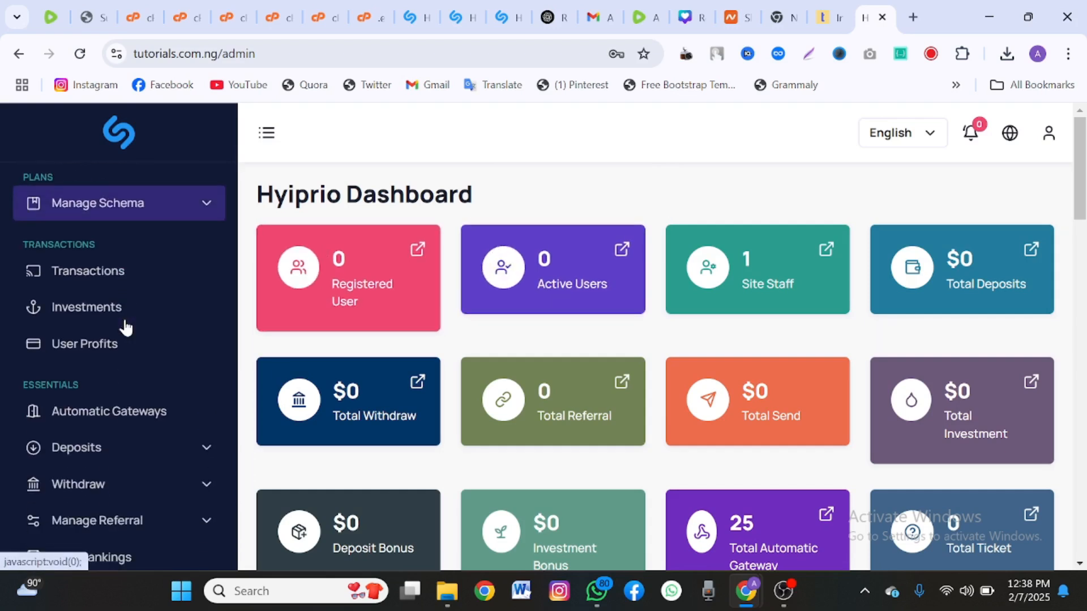
scroll(126, 327, down, 6)
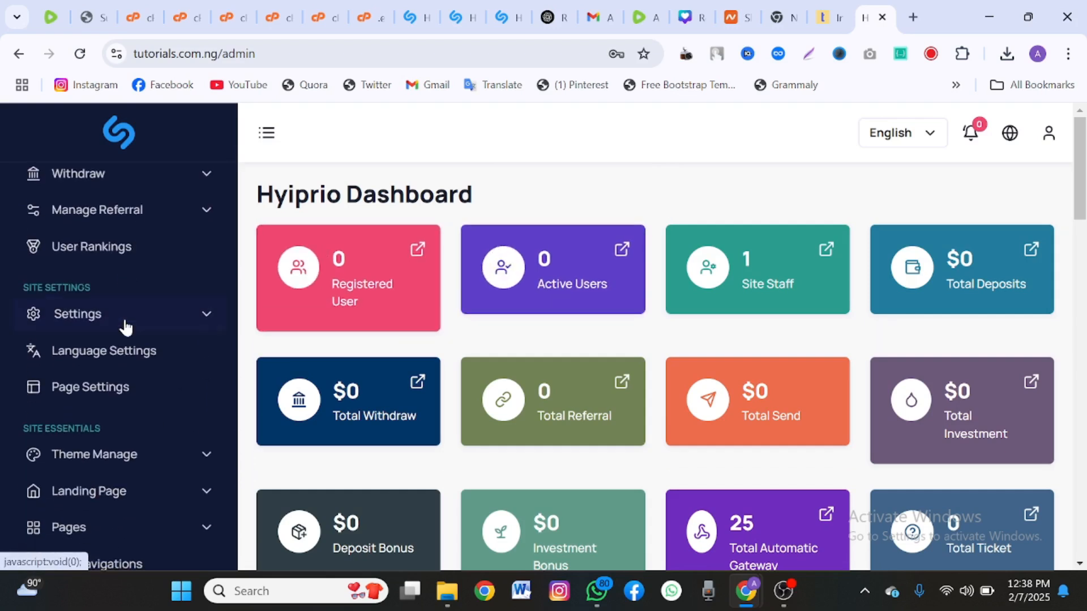
scroll(125, 327, down, 5)
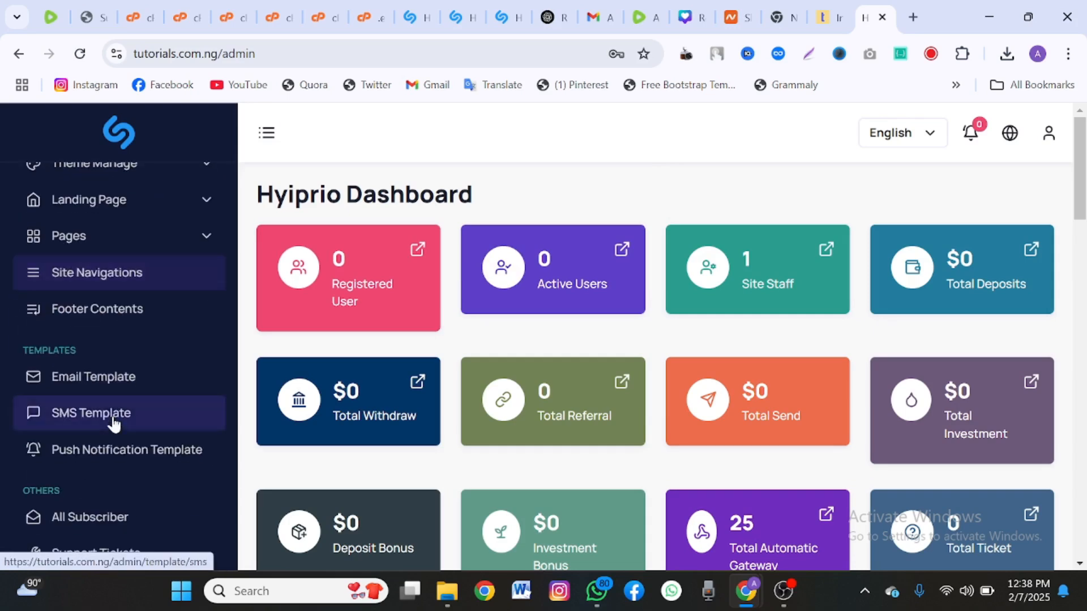
scroll(113, 425, up, 5)
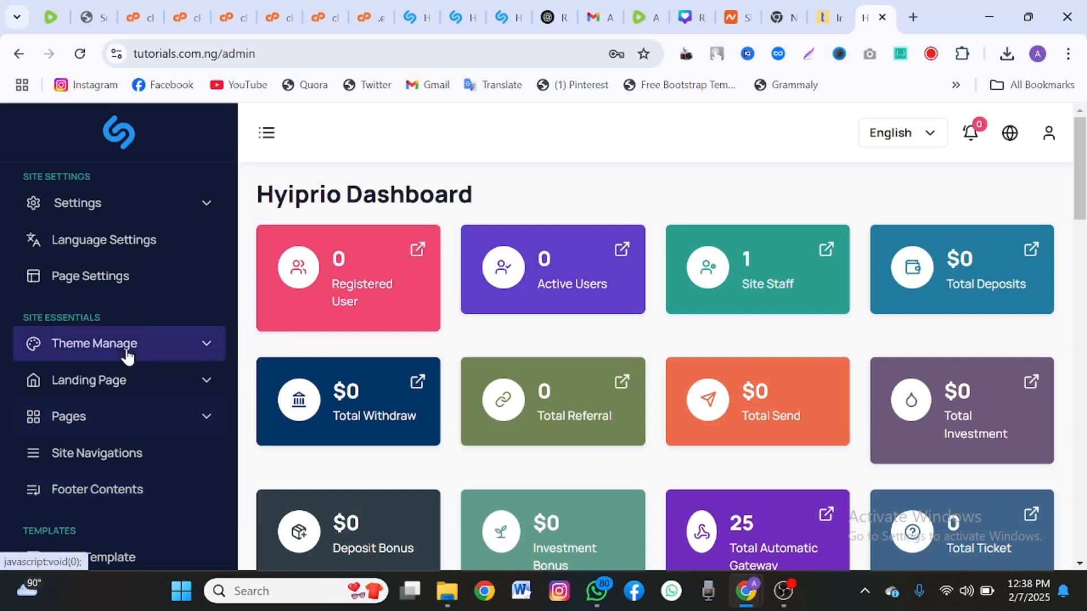
Go to Theme Manage > Site Theme to list the available site themes.
click(128, 352)
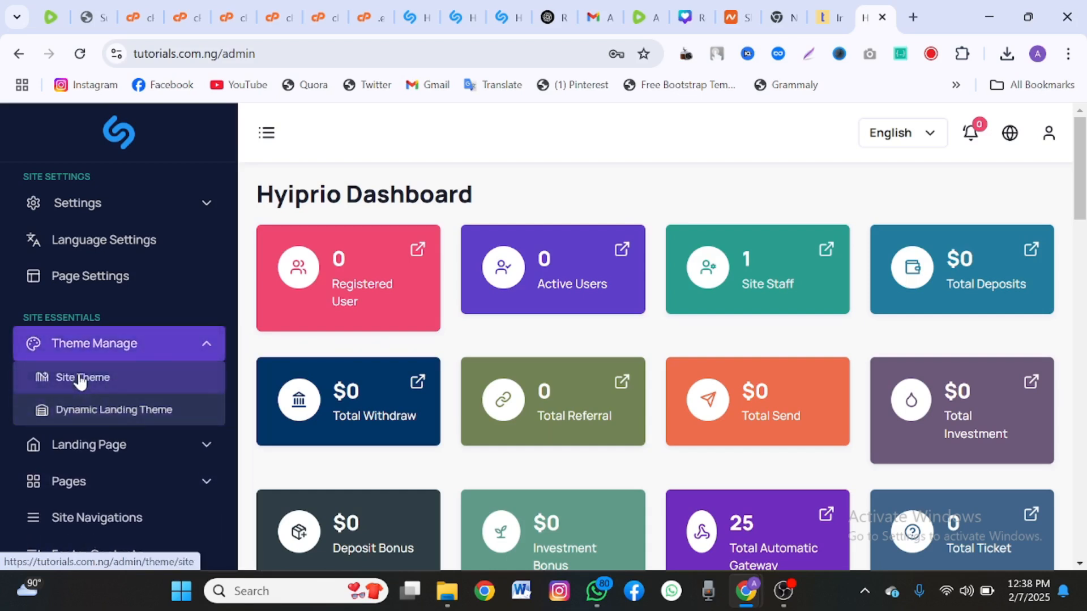
click(81, 380)
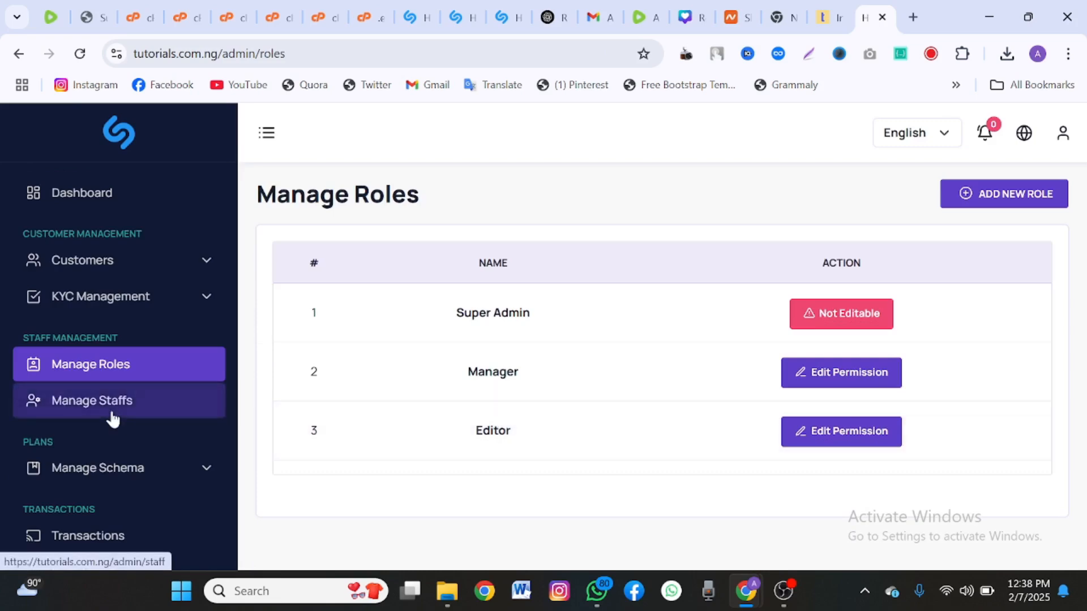
scroll(113, 419, down, 10)
scroll(112, 419, down, 5)
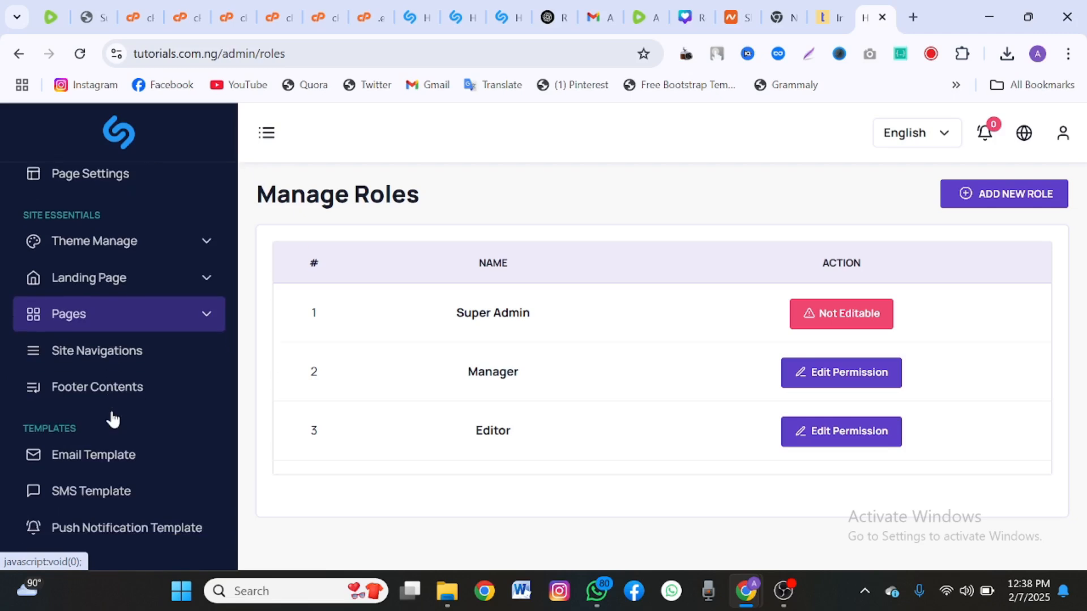
scroll(112, 416, up, 5)
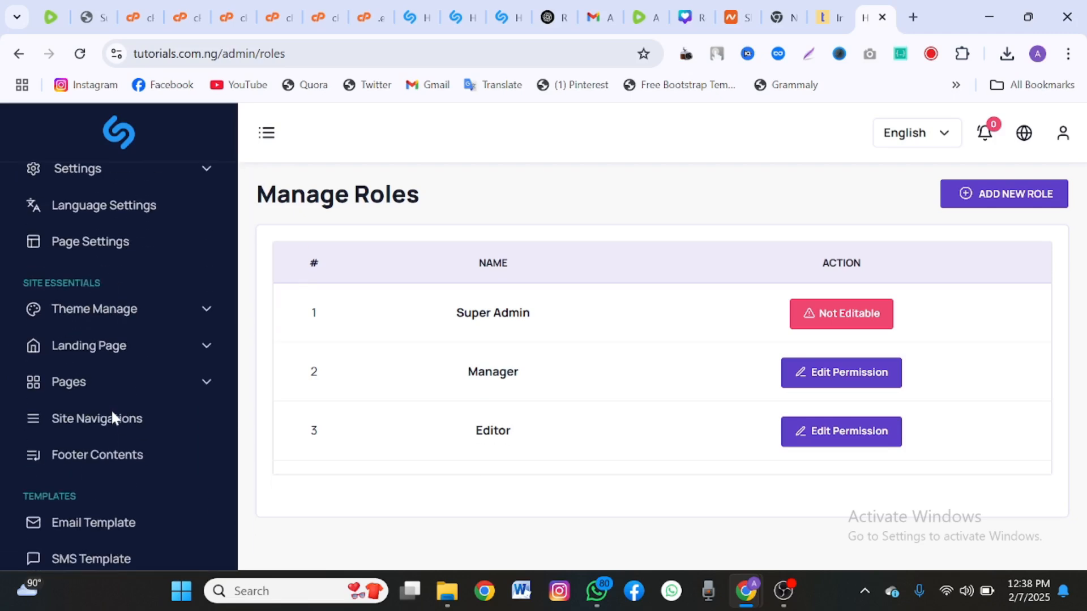
click(105, 315)
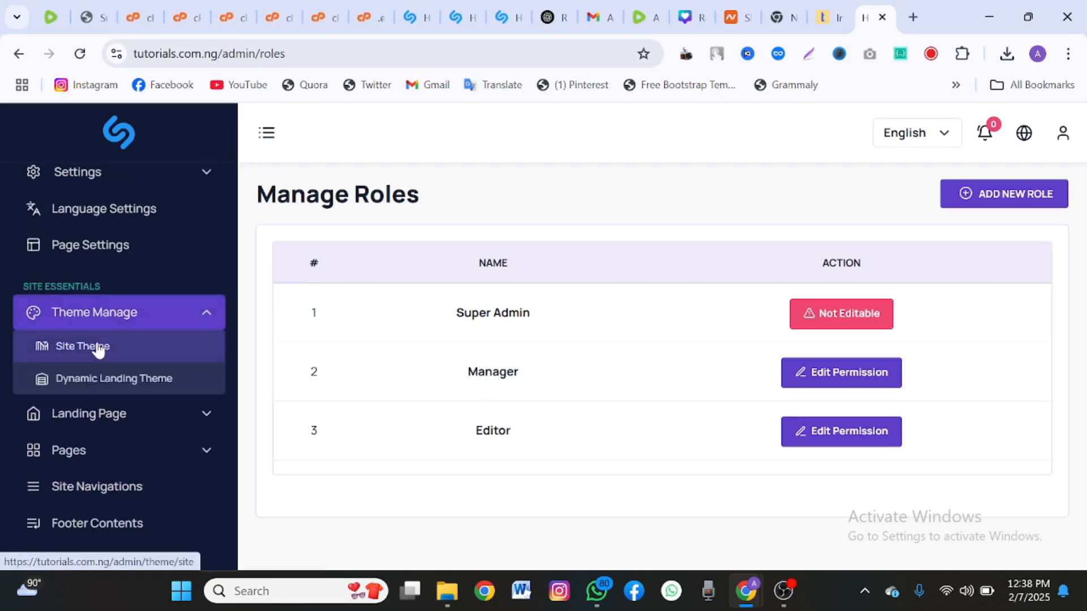
click(97, 347)
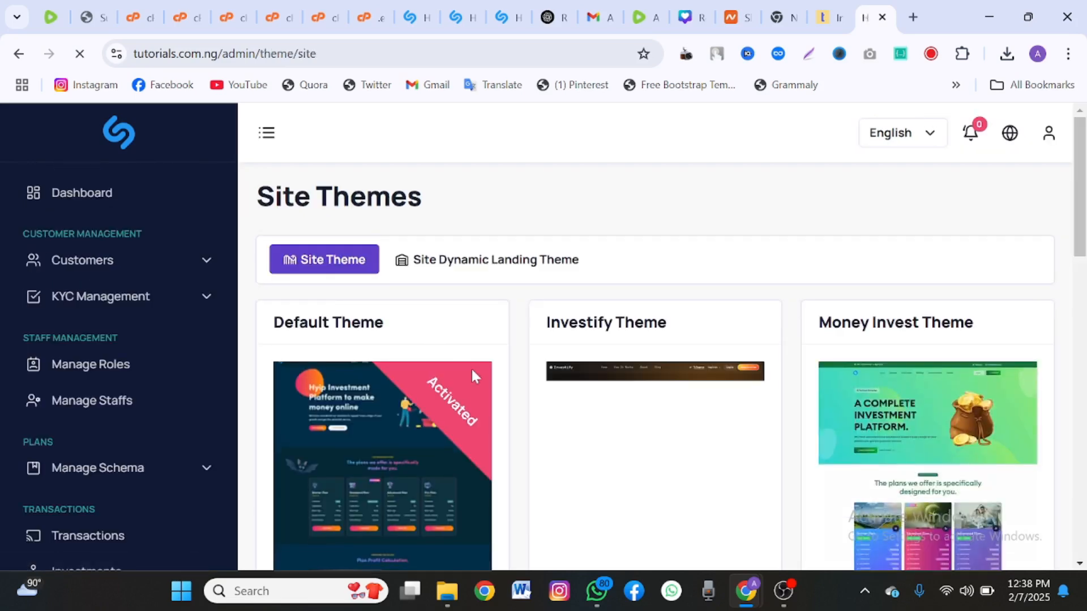
Activate the Investify Theme as the site theme.
scroll(473, 374, down, 3)
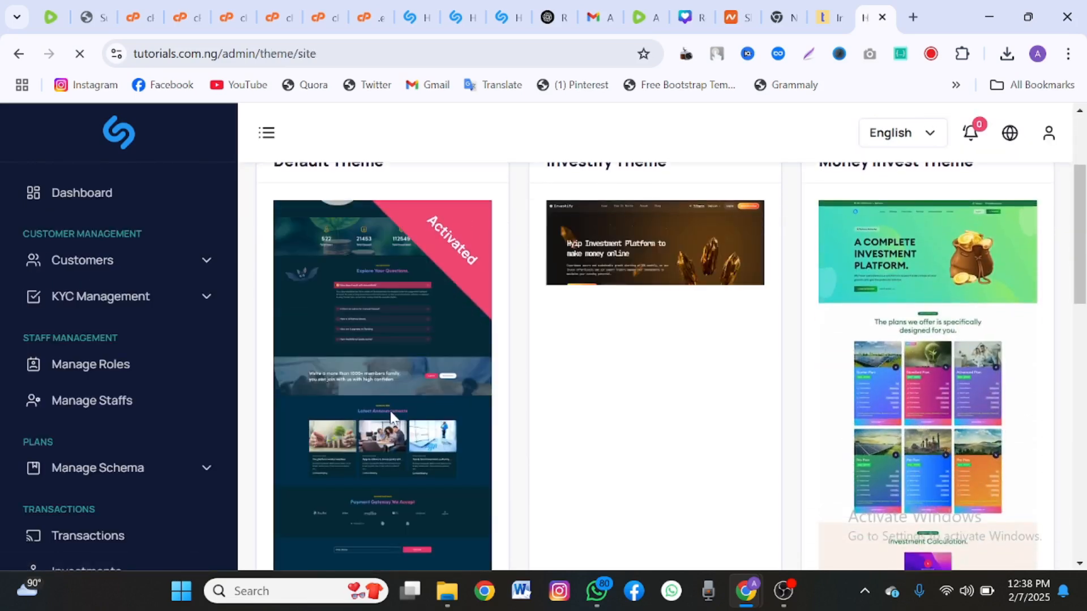
scroll(514, 368, down, 2)
scroll(650, 389, down, 3)
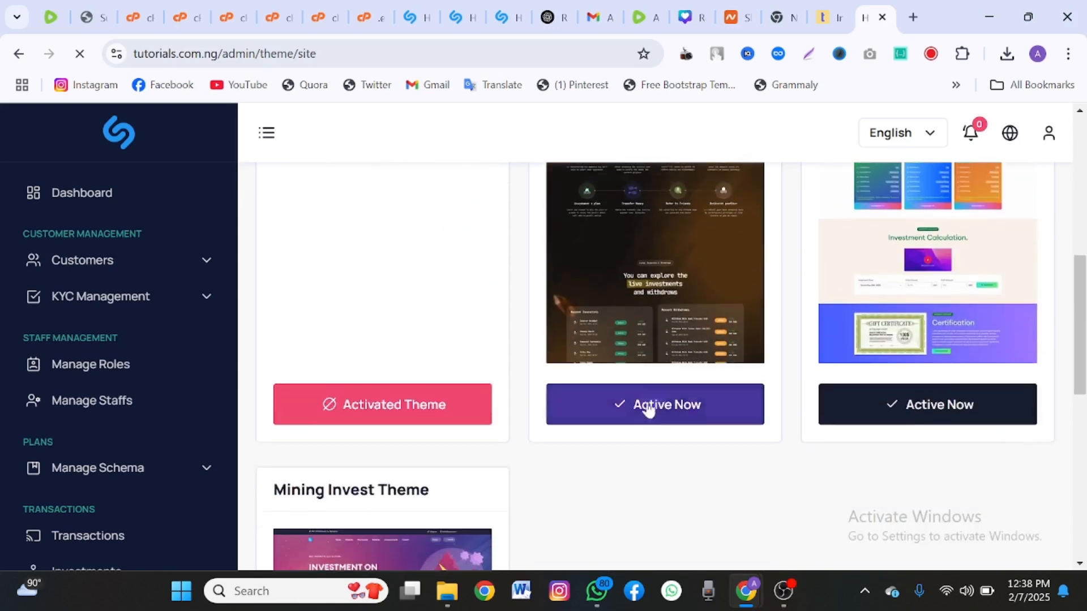
scroll(650, 405, up, 3)
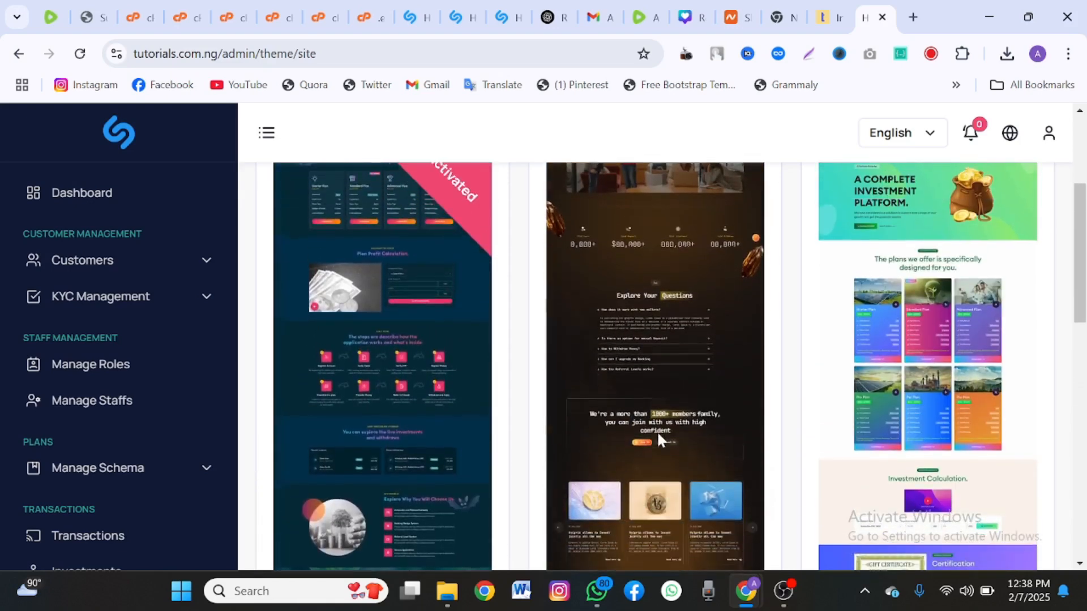
scroll(657, 430, down, 1)
scroll(922, 369, down, 7)
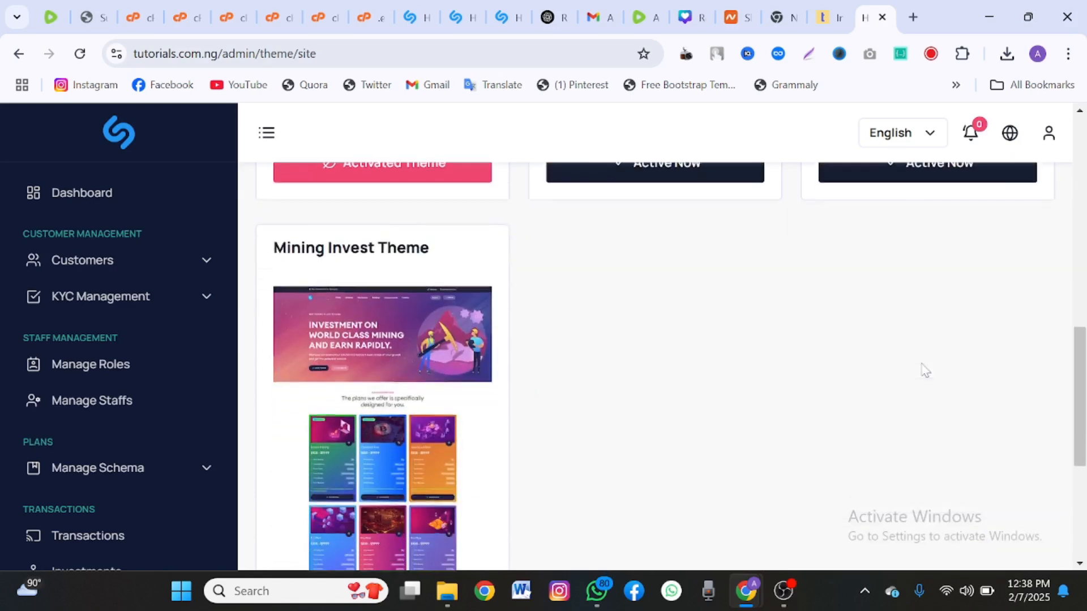
scroll(378, 501, up, 5)
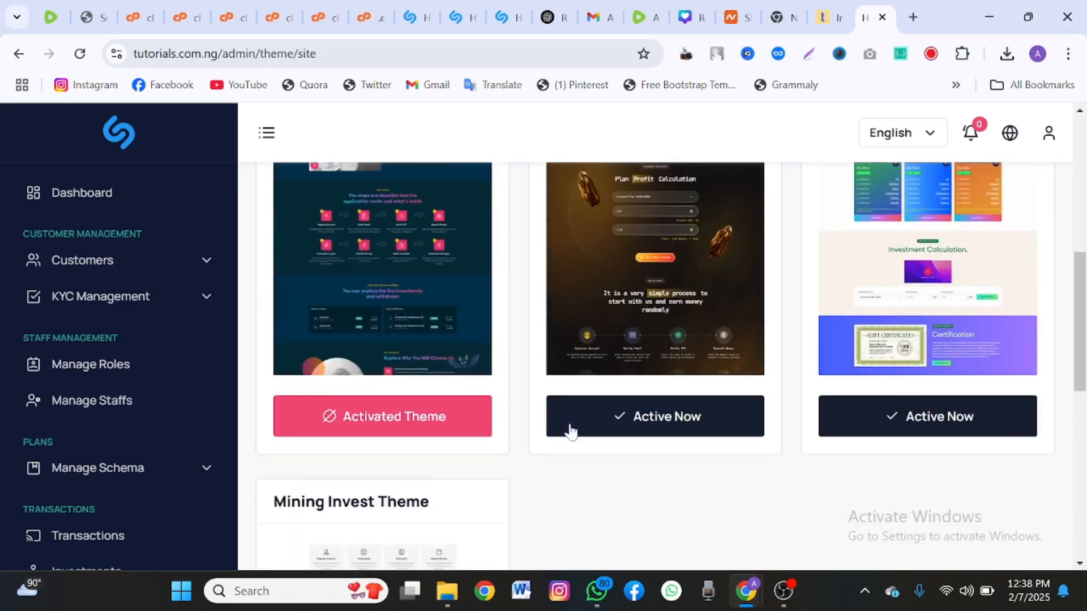
click(611, 409)
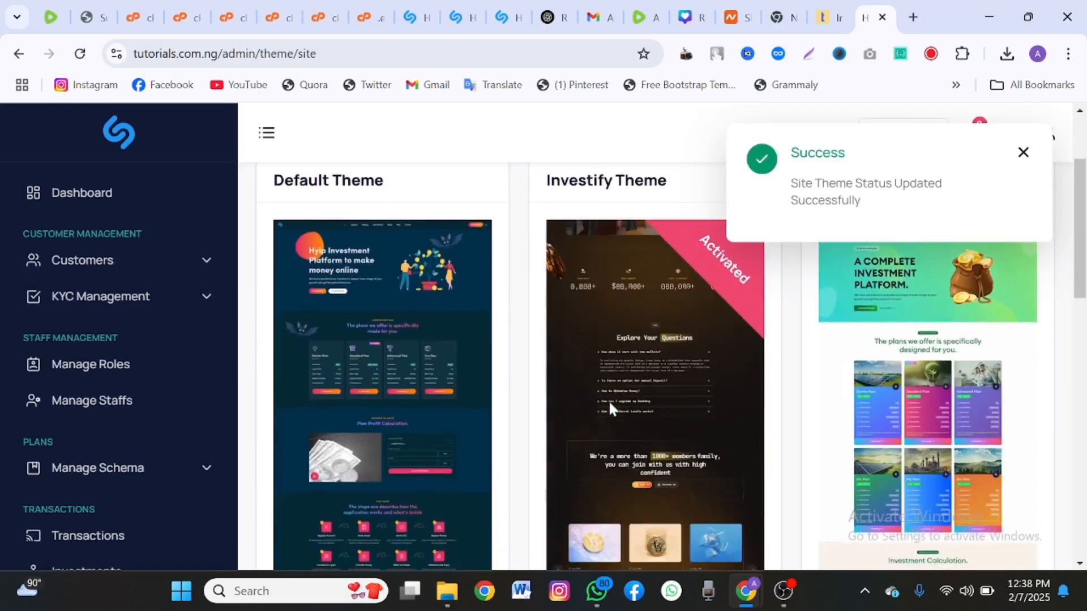
Switch to the Site Dynamic Landing Theme upload page.
scroll(611, 403, down, 5)
scroll(628, 400, up, 2)
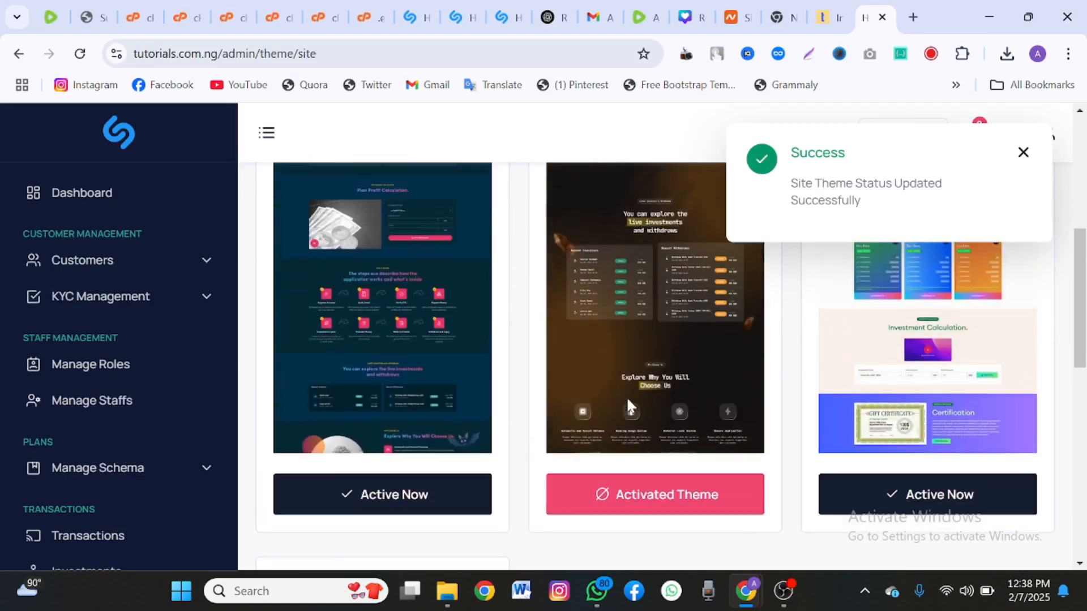
scroll(626, 397, up, 4)
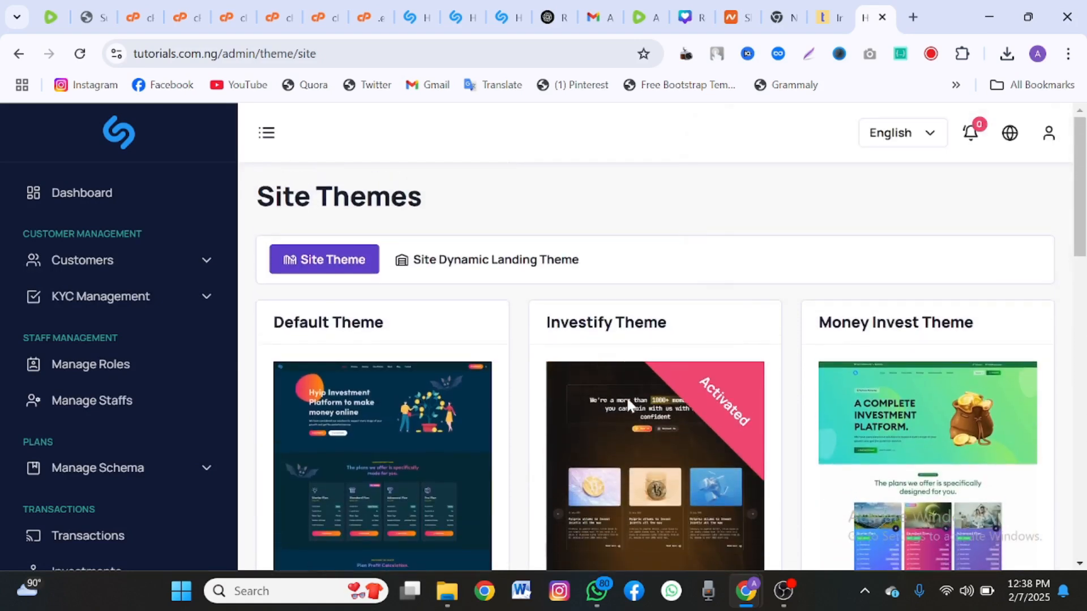
click(425, 260)
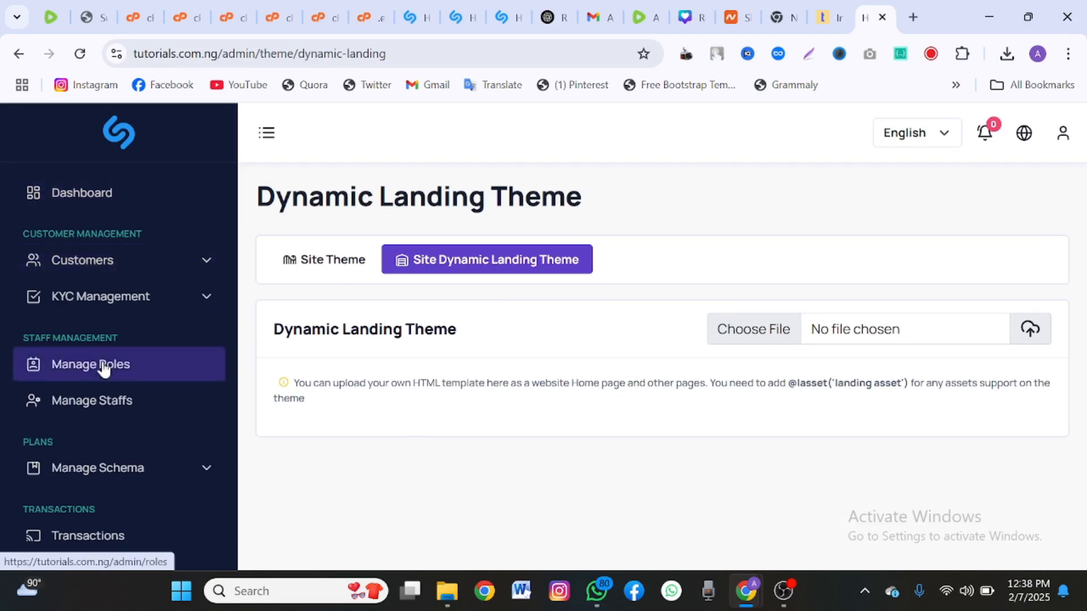
Open Customers > All Customers and confirm the list is empty.
scroll(102, 368, down, 1)
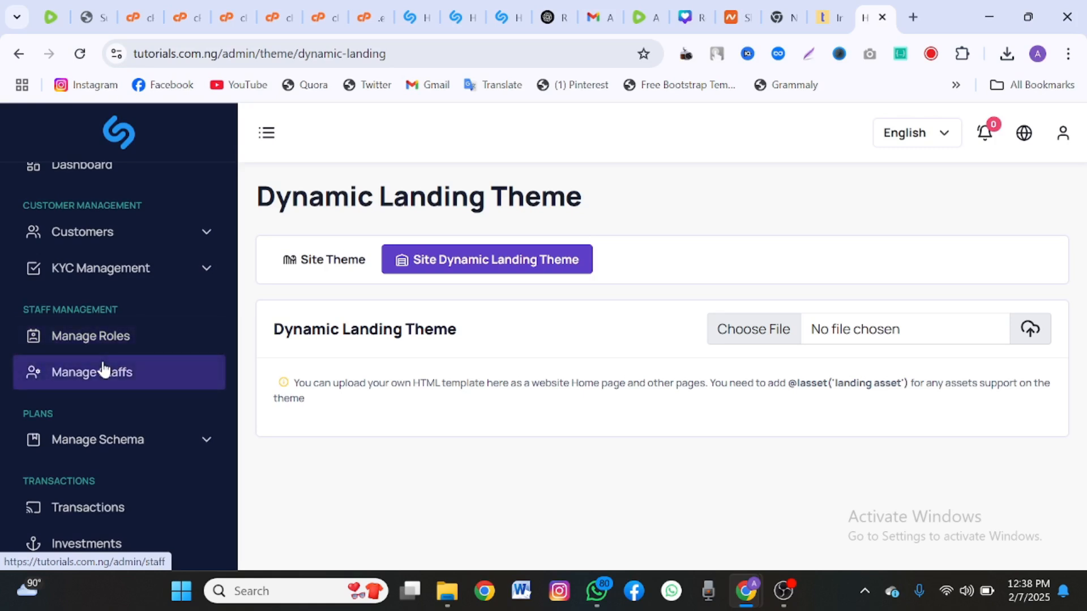
click(102, 242)
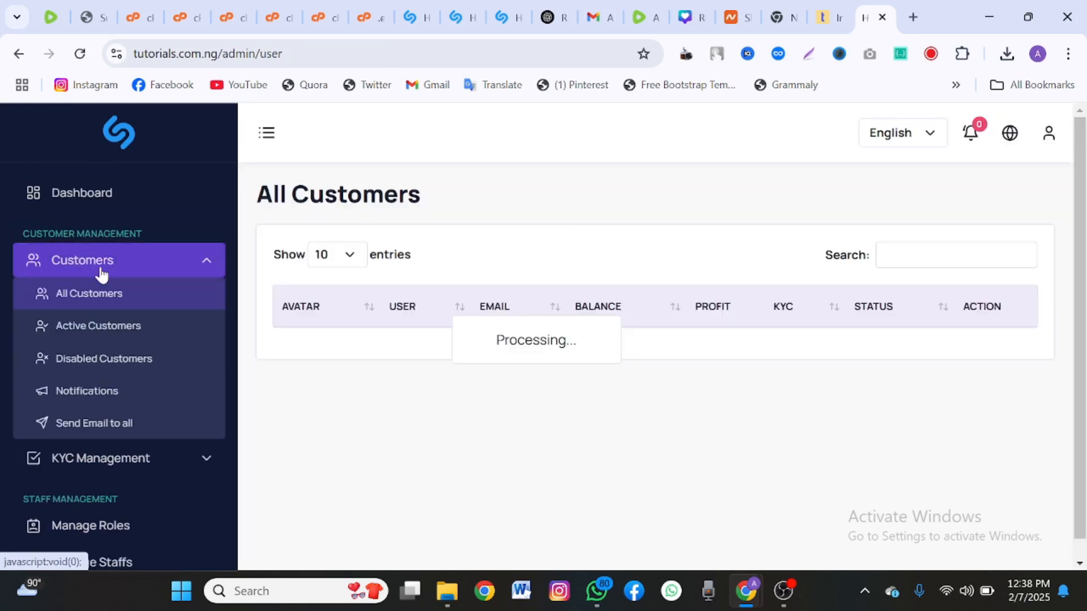
scroll(128, 440, down, 1)
scroll(128, 439, down, 2)
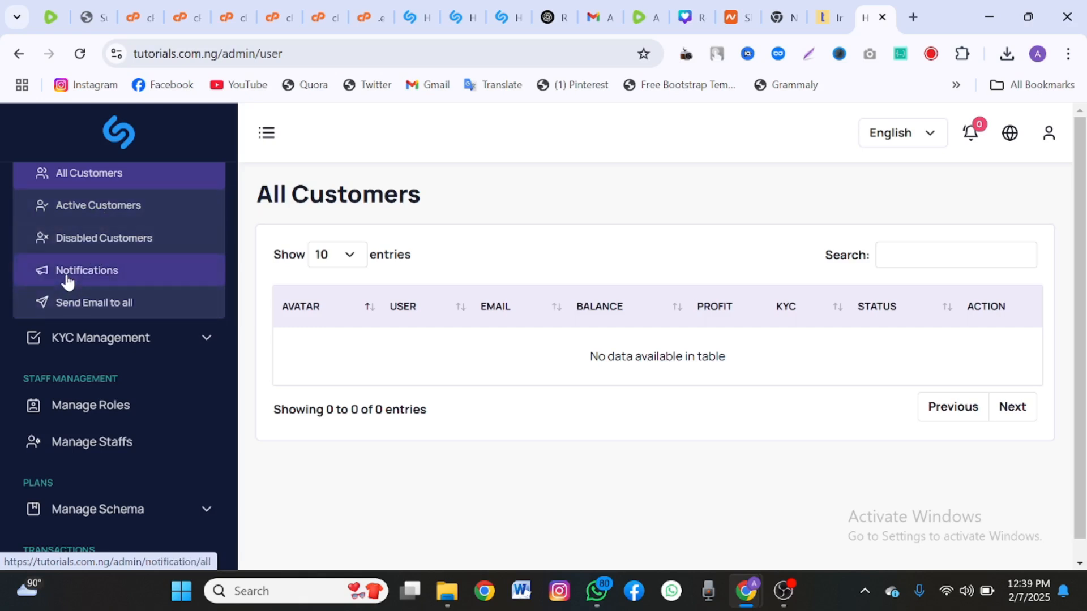
scroll(96, 311, down, 3)
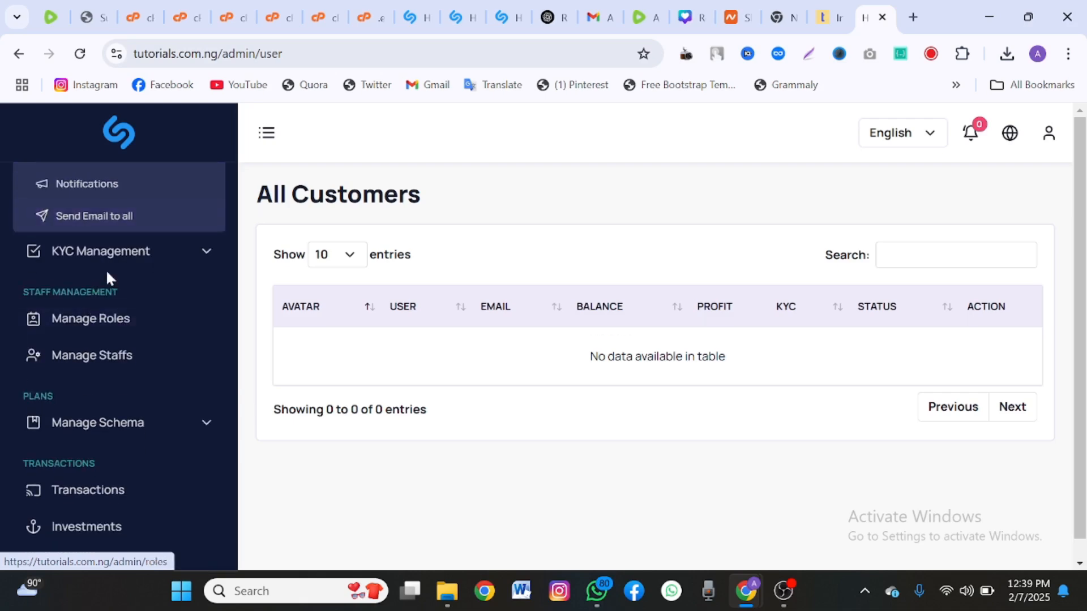
Browse the KYC Management and Manage Schema submenus in the sidebar.
click(25, 259)
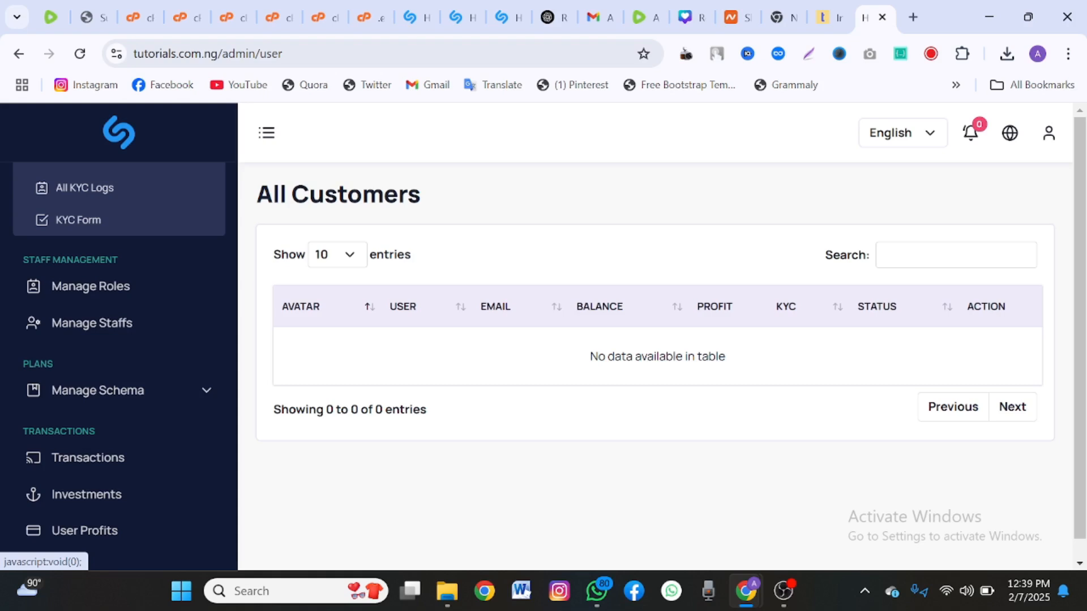
scroll(92, 229, up, 4)
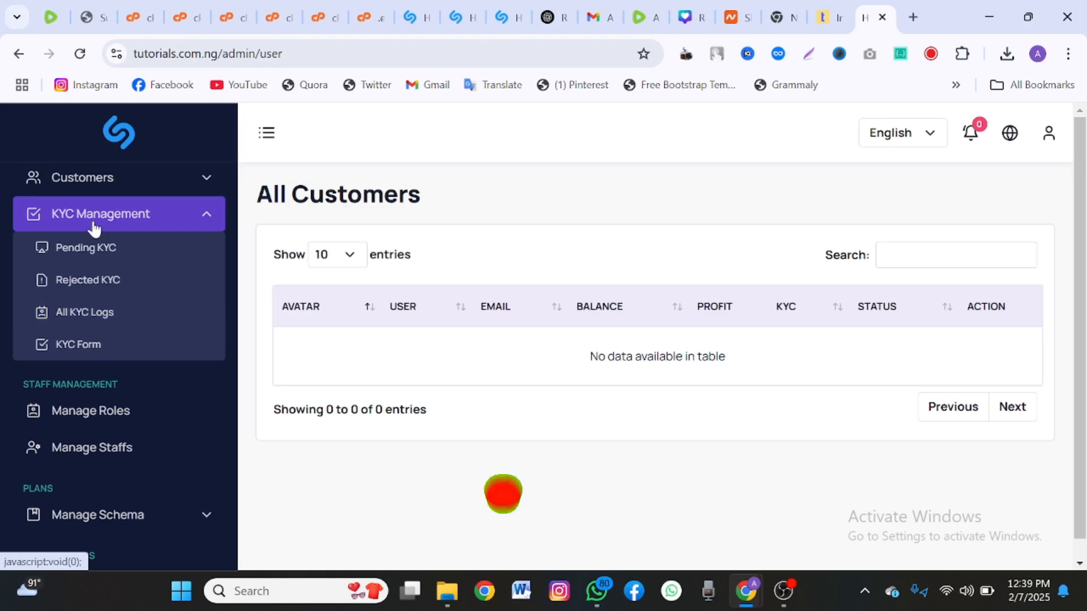
scroll(92, 229, down, 3)
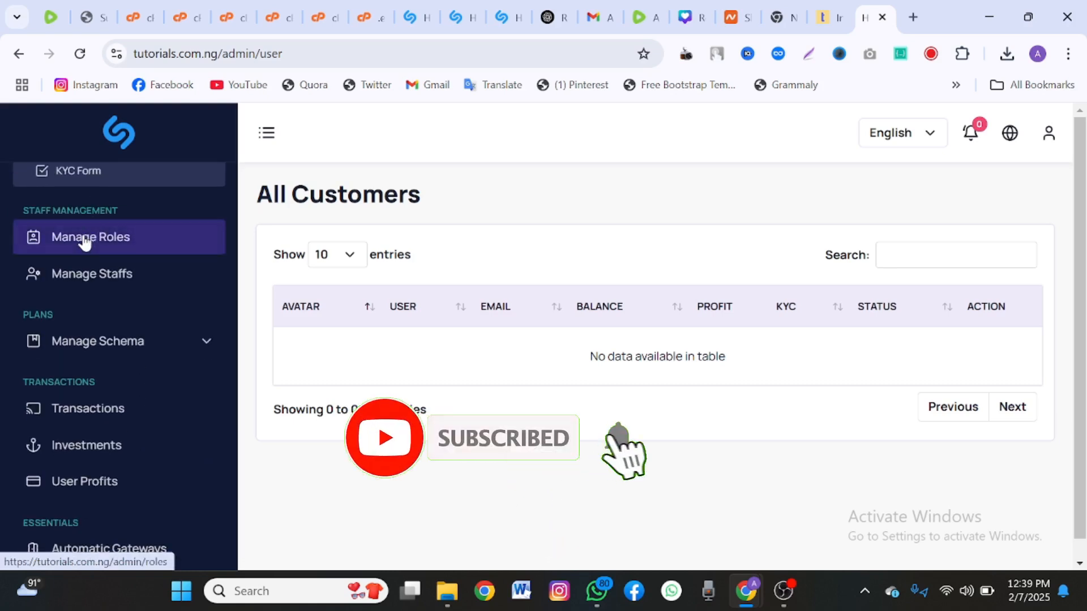
scroll(85, 241, down, 1)
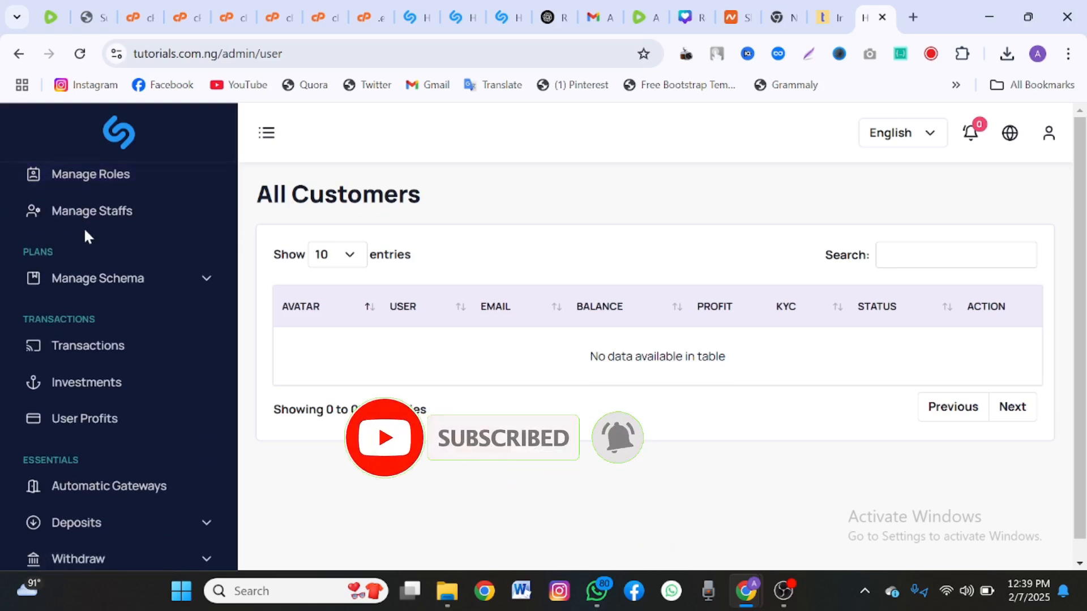
click(168, 277)
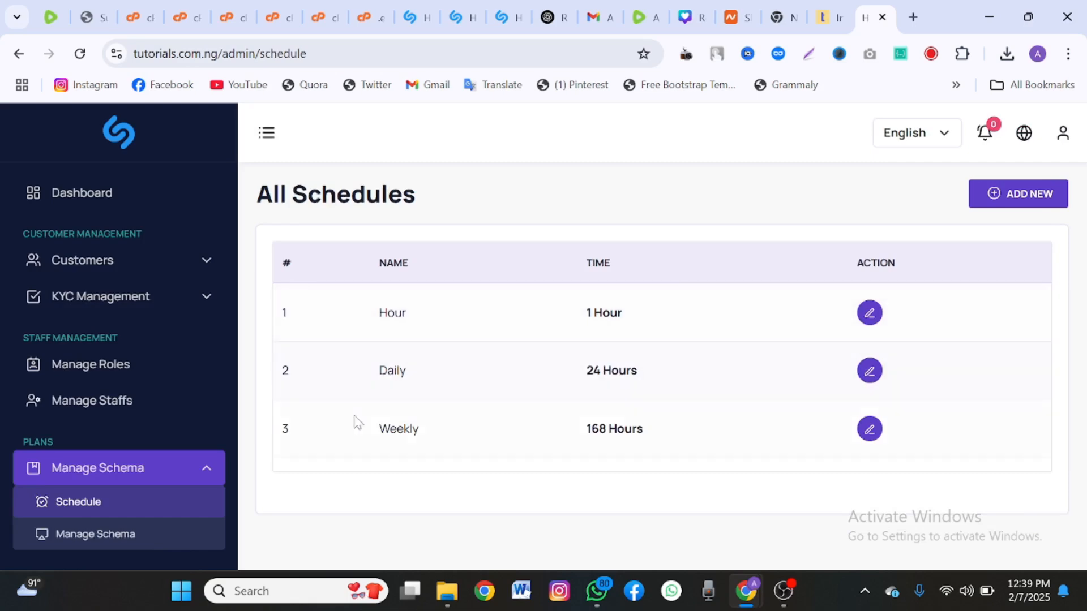
Scroll through the investment schedules and the Starter, Standard, Advanced and Pro plans.
scroll(167, 425, down, 2)
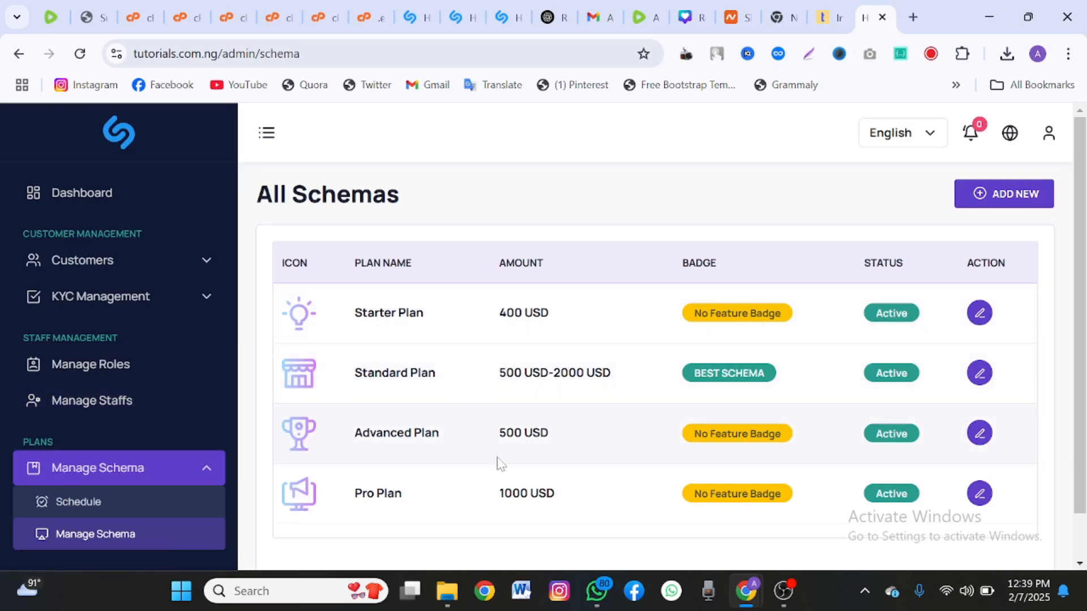
scroll(652, 368, down, 2)
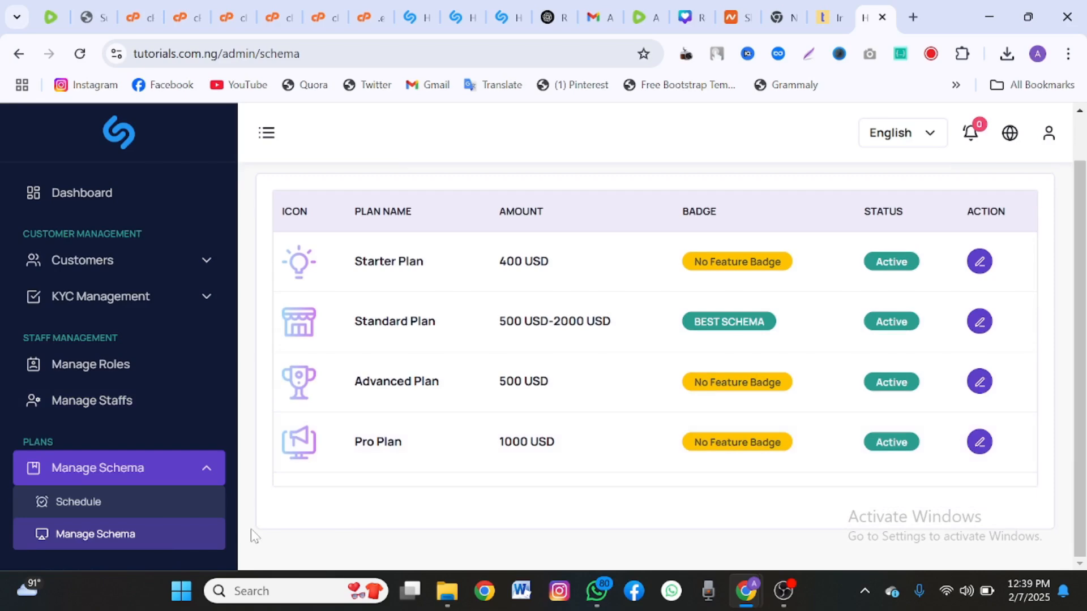
scroll(102, 456, down, 5)
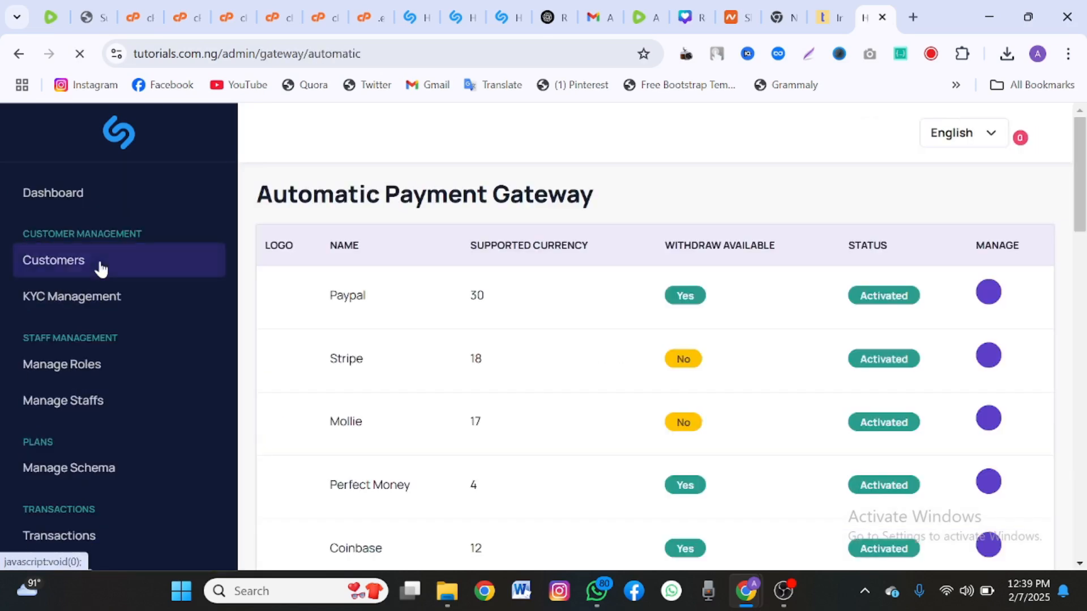
drag(482, 368, 589, 565)
click(463, 212)
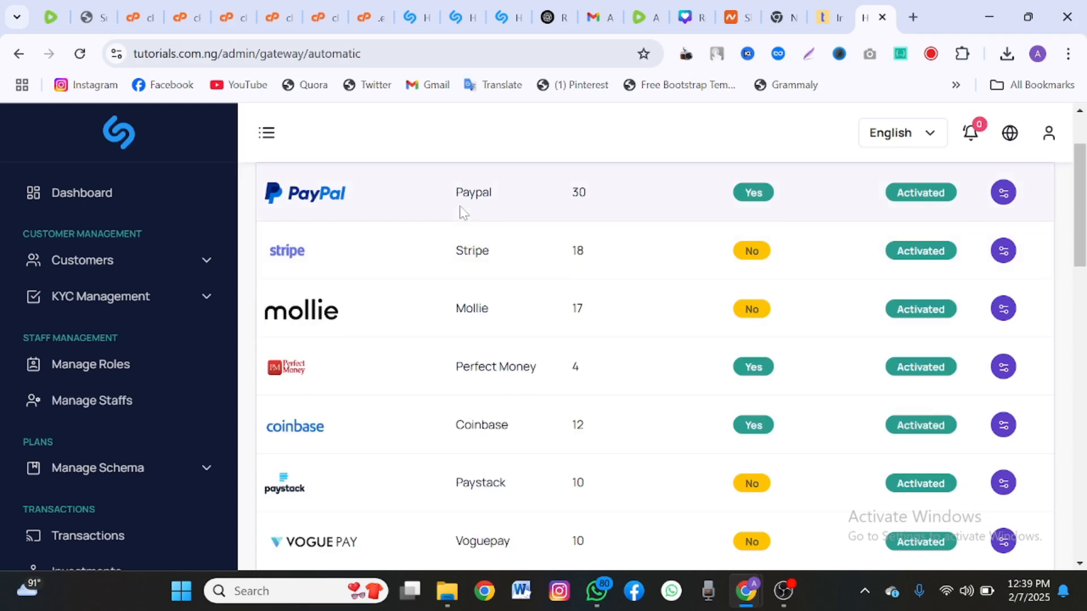
scroll(462, 211, down, 2)
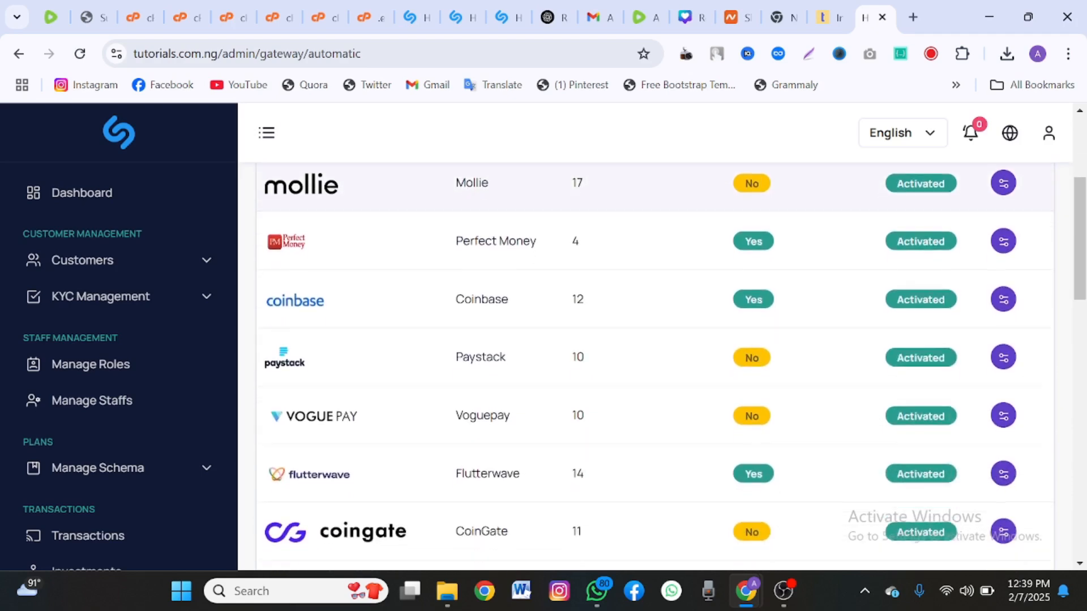
scroll(462, 212, down, 2)
scroll(463, 212, down, 5)
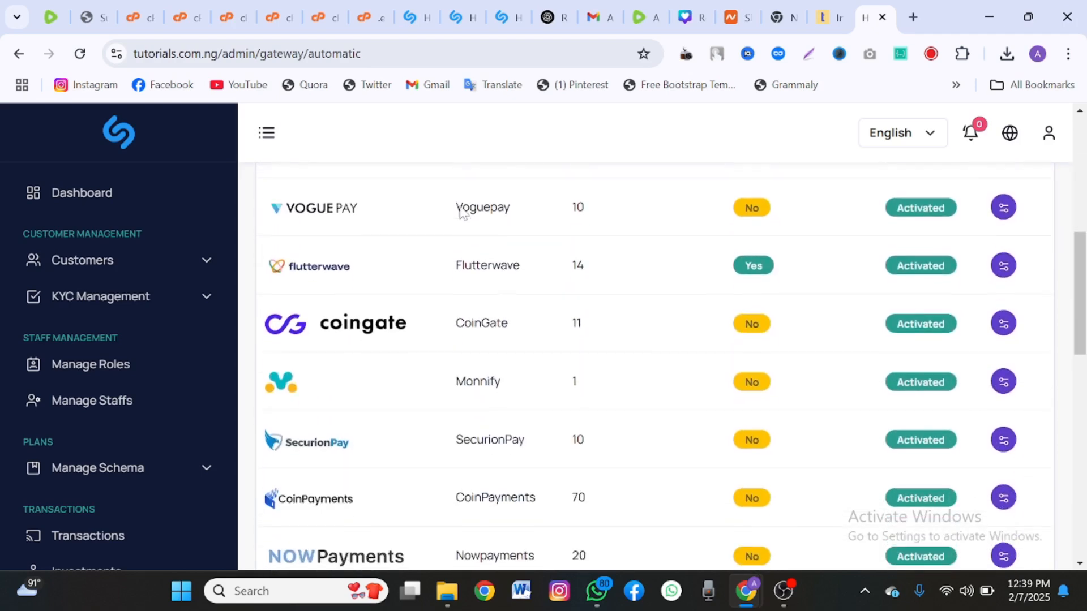
scroll(463, 213, down, 7)
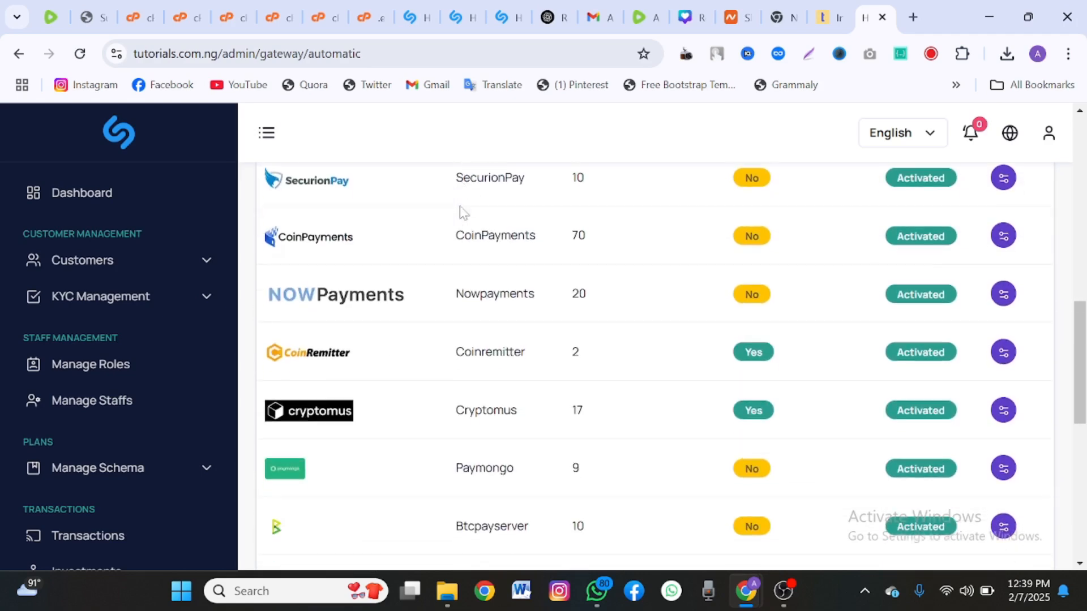
scroll(463, 213, down, 3)
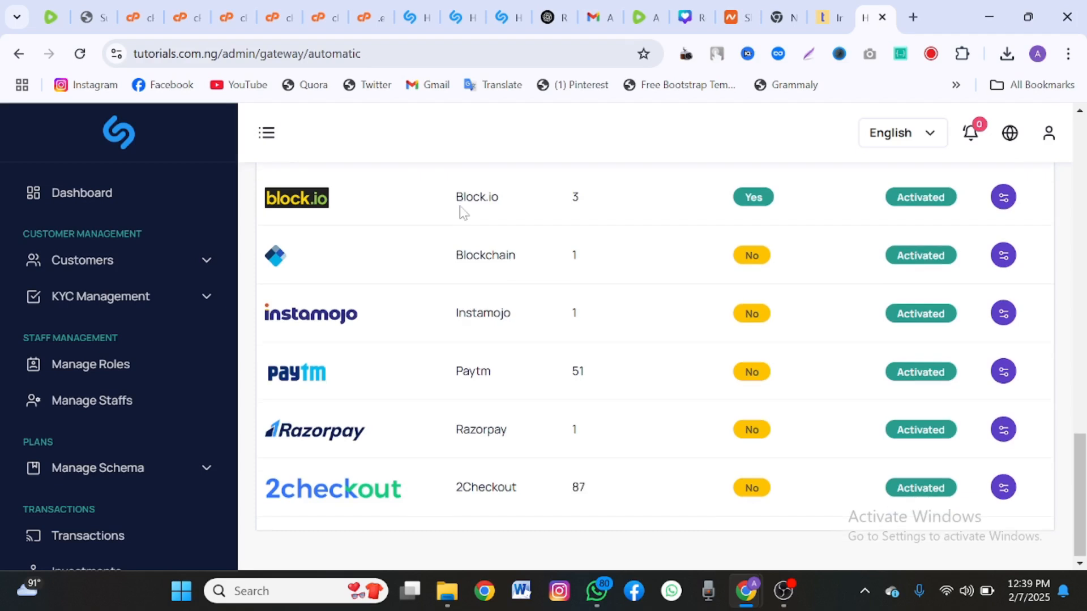
scroll(160, 403, down, 6)
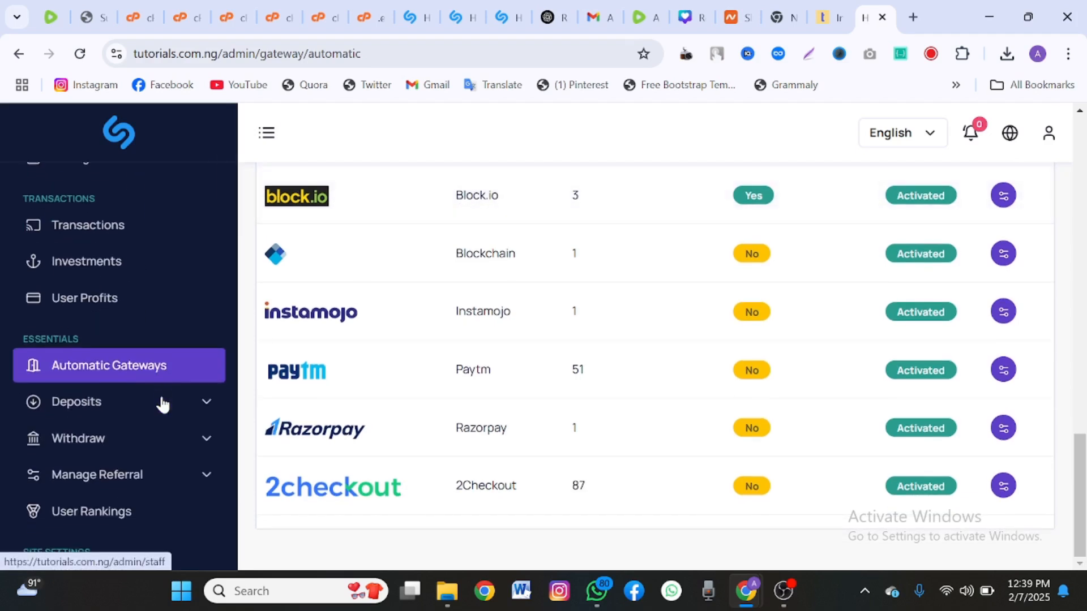
Look over the blank form for adding a manual deposit method, then expand Settings.
click(163, 354)
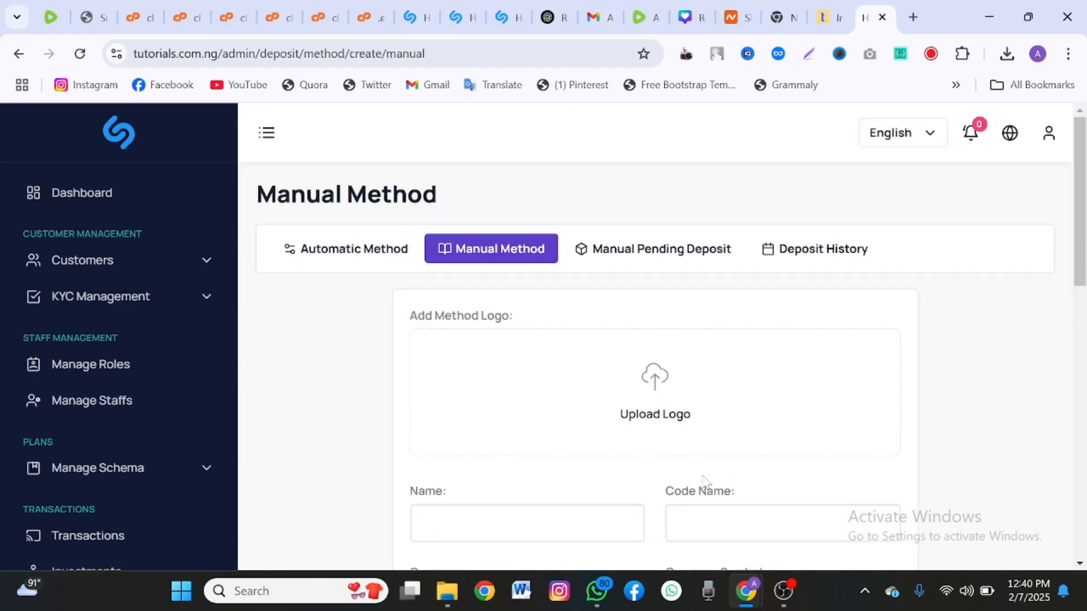
scroll(876, 317, down, 5)
scroll(655, 363, down, 4)
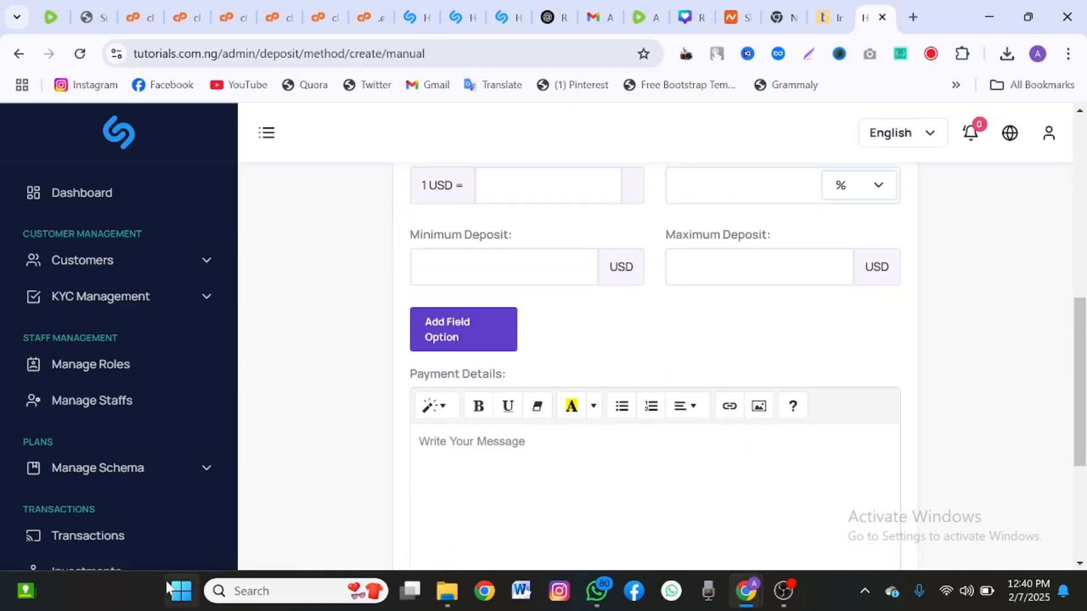
scroll(61, 383, down, 10)
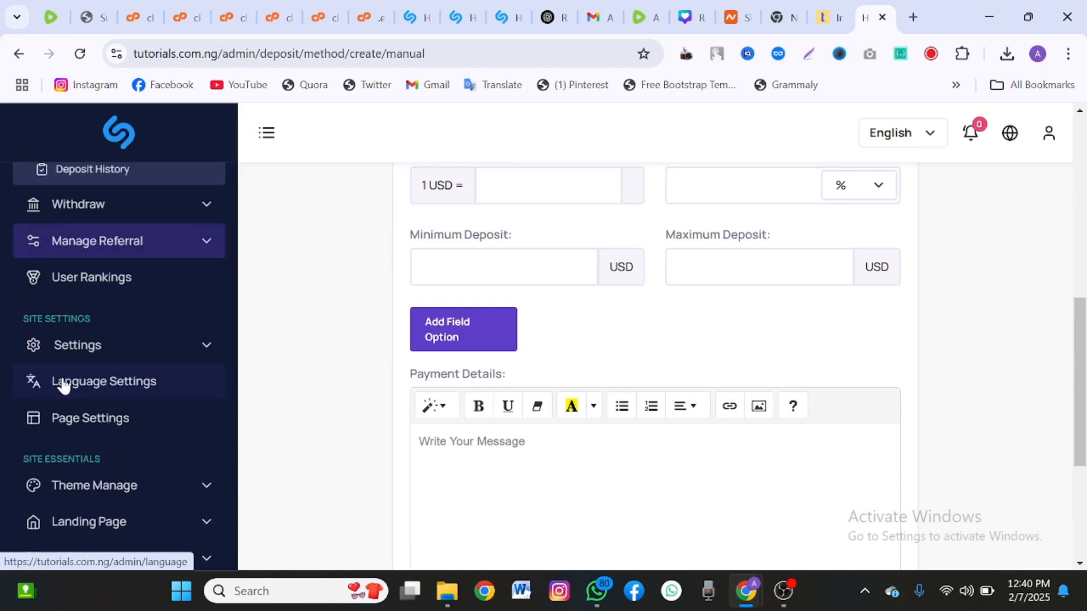
click(73, 358)
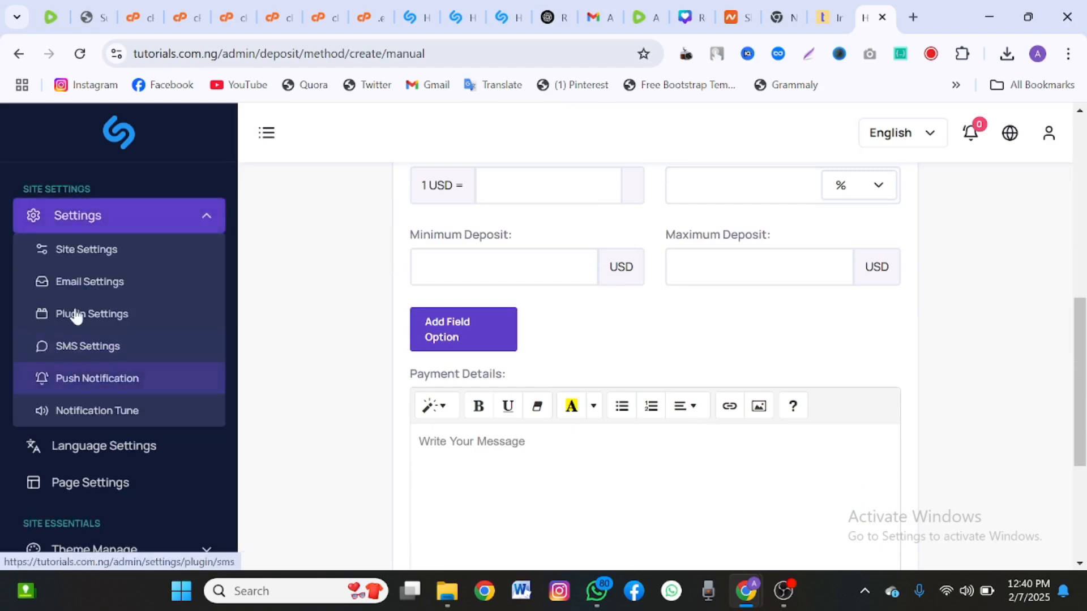
click(80, 249)
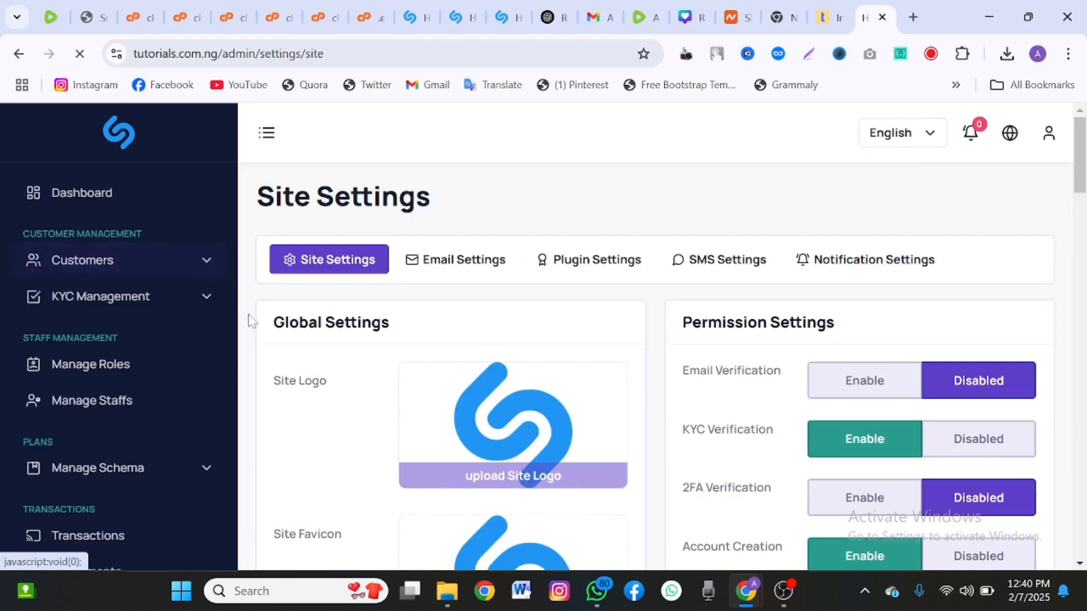
scroll(434, 361, down, 1)
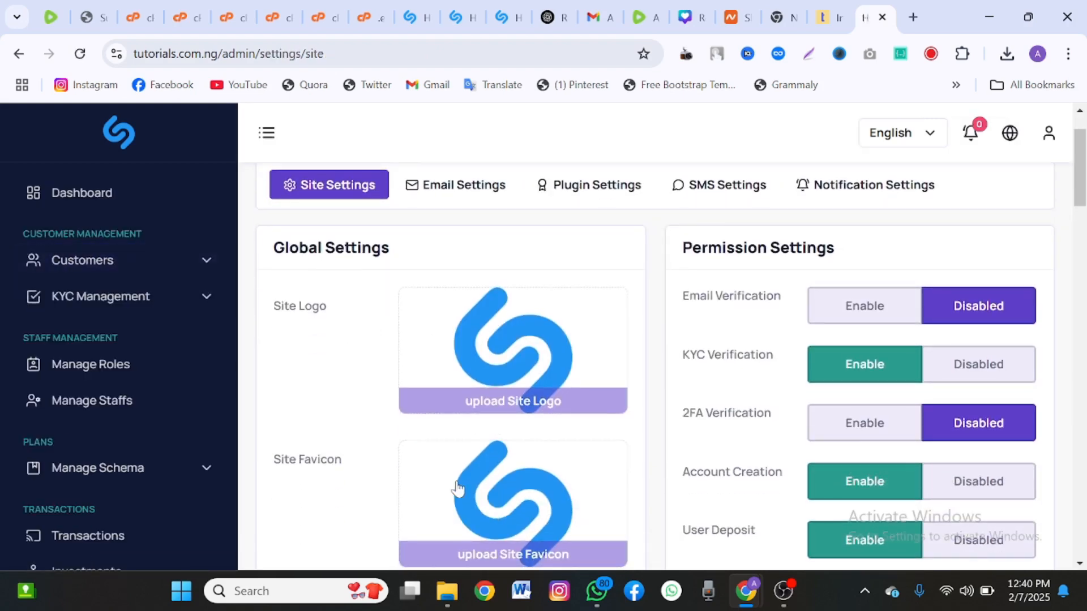
scroll(458, 488, down, 1)
scroll(482, 462, down, 5)
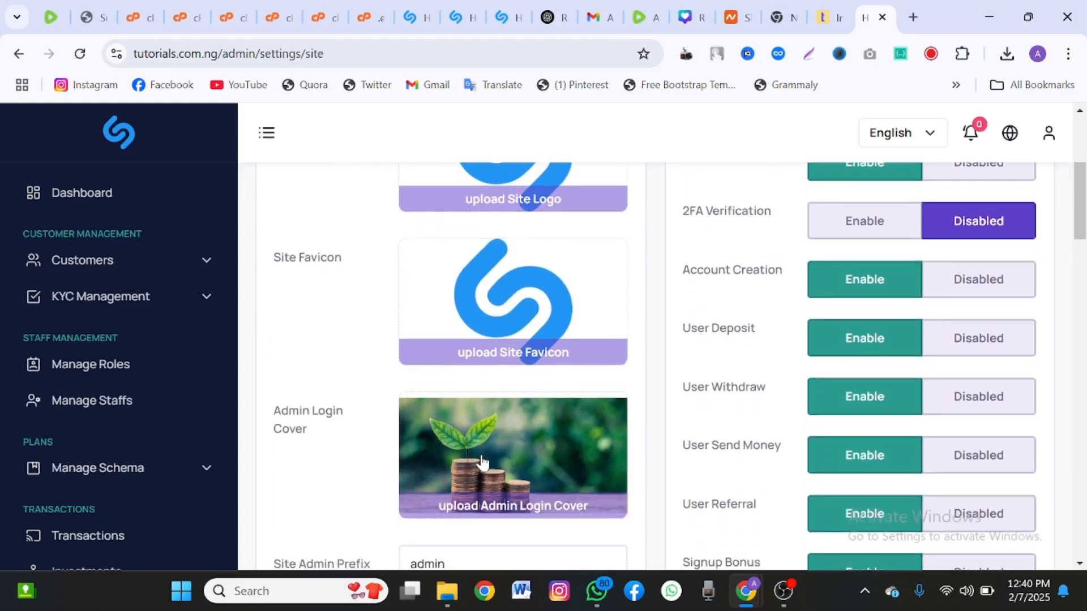
scroll(482, 462, down, 2)
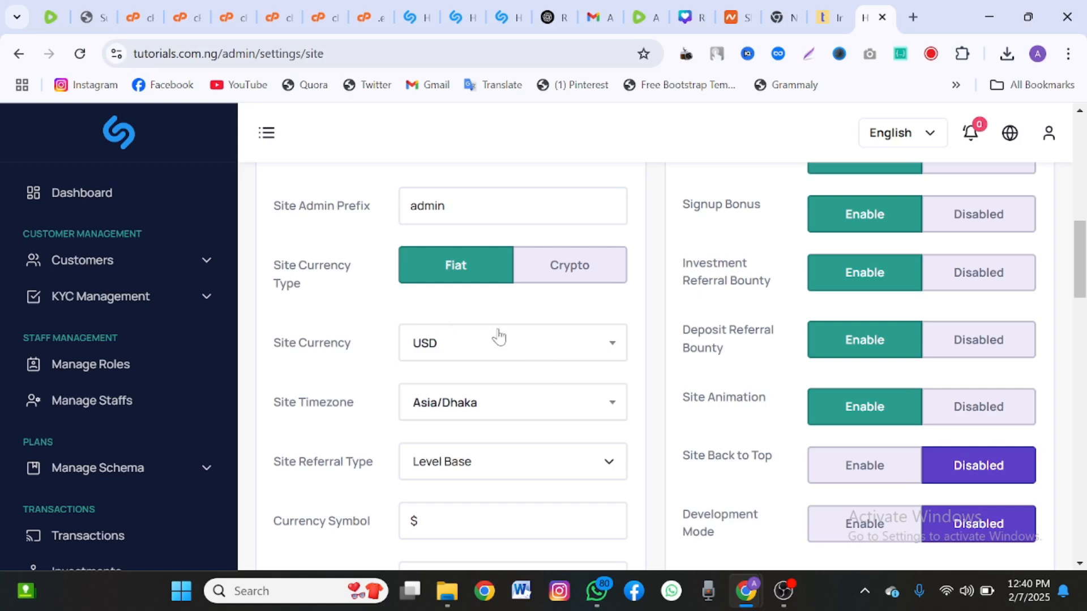
click(504, 341)
click(364, 383)
scroll(367, 383, down, 3)
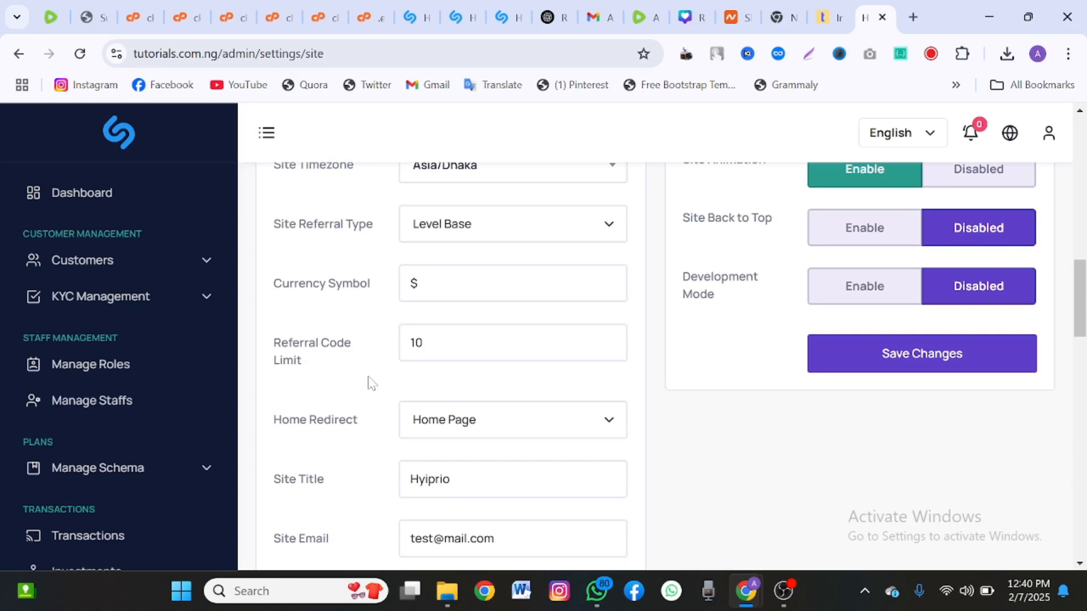
scroll(663, 360, down, 1)
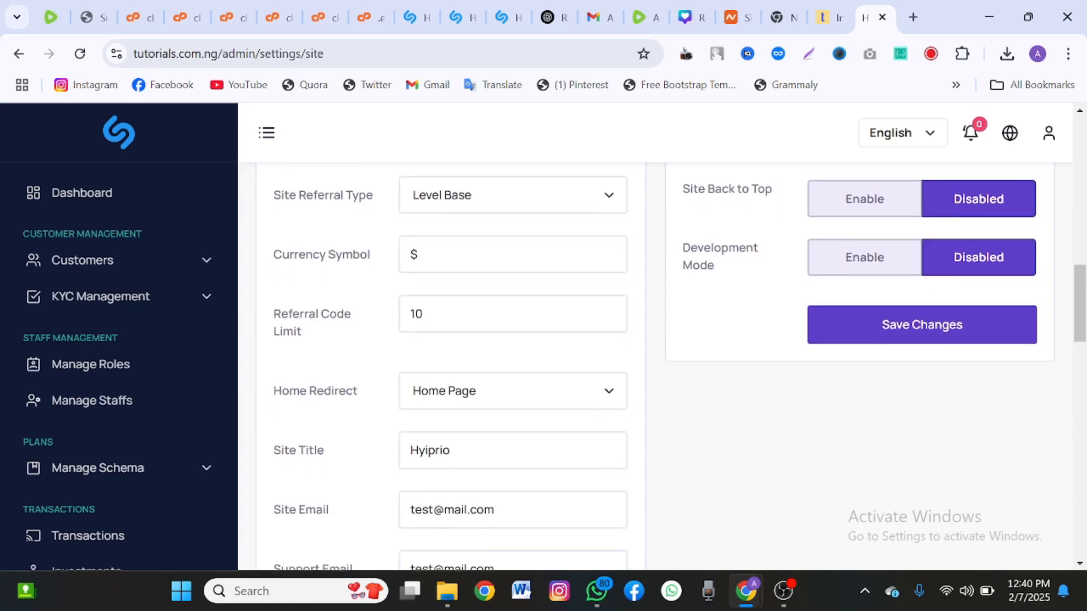
drag(424, 314, 415, 315)
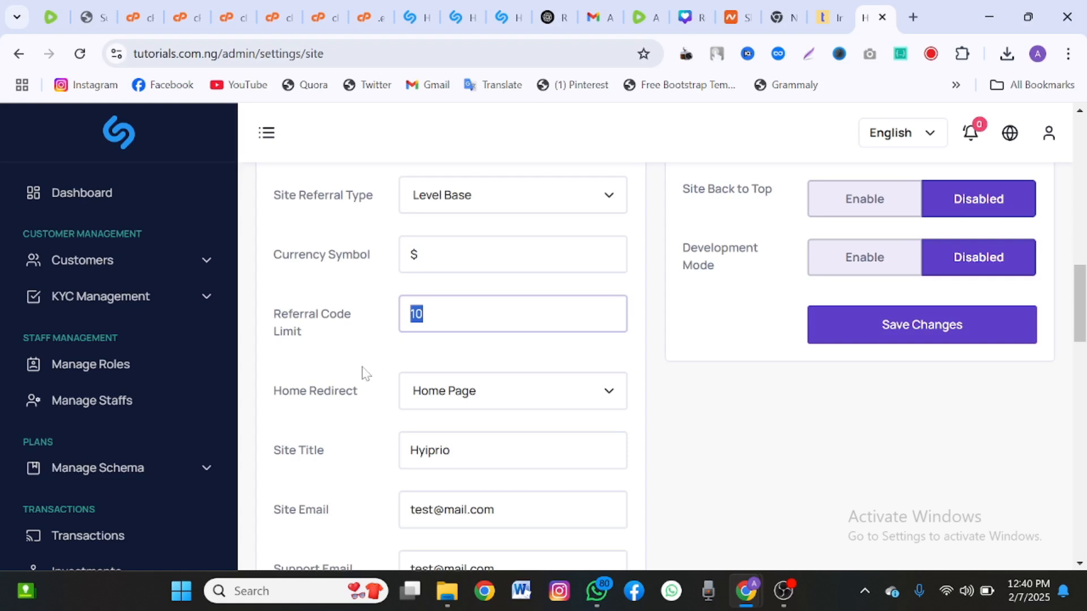
scroll(404, 356, down, 1)
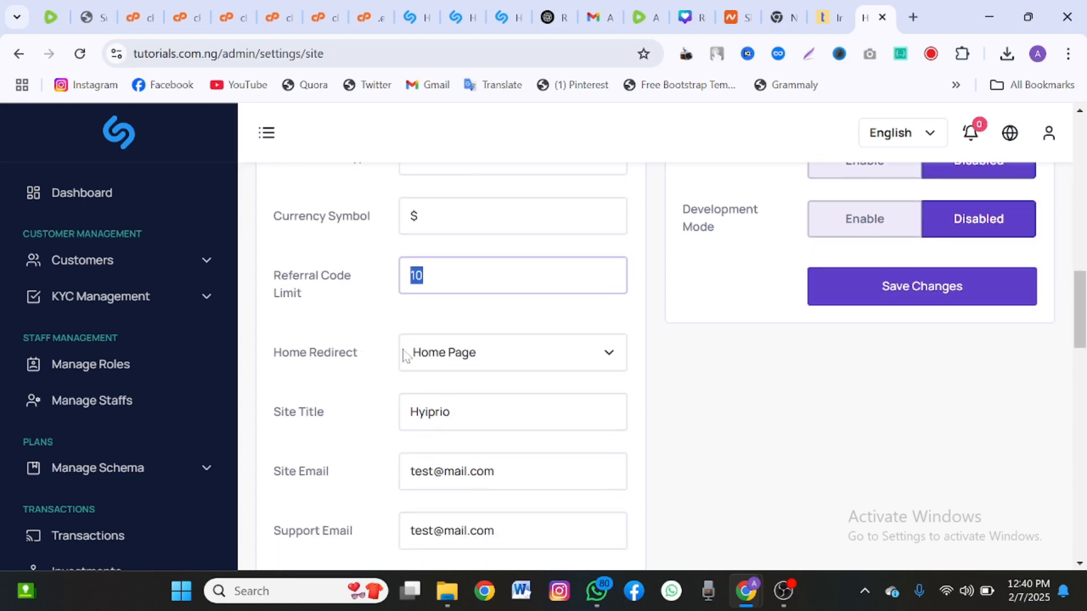
click(444, 351)
click(444, 351)
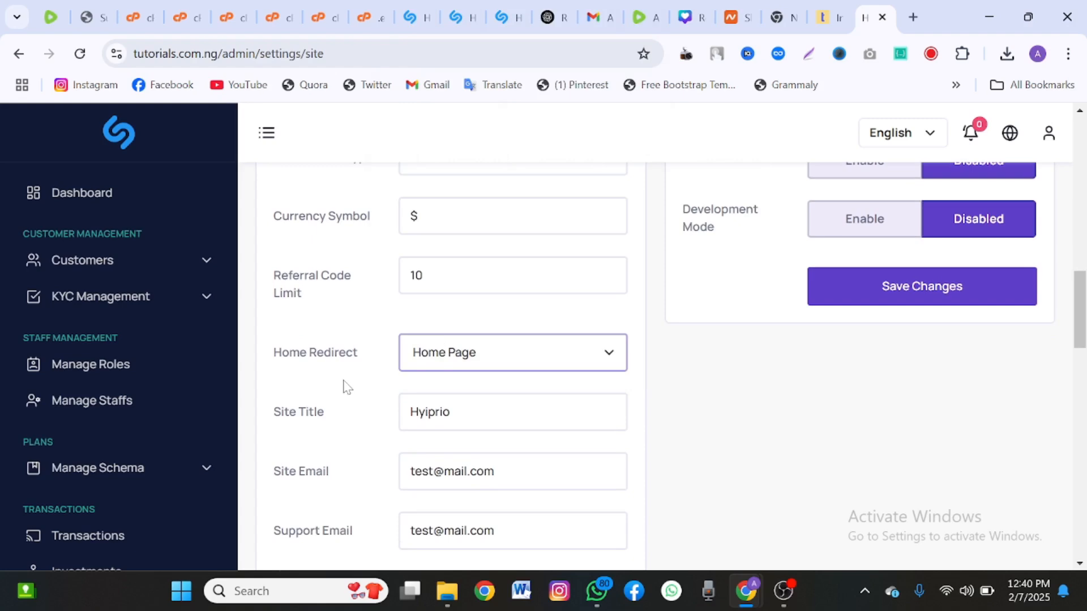
scroll(373, 372, down, 2)
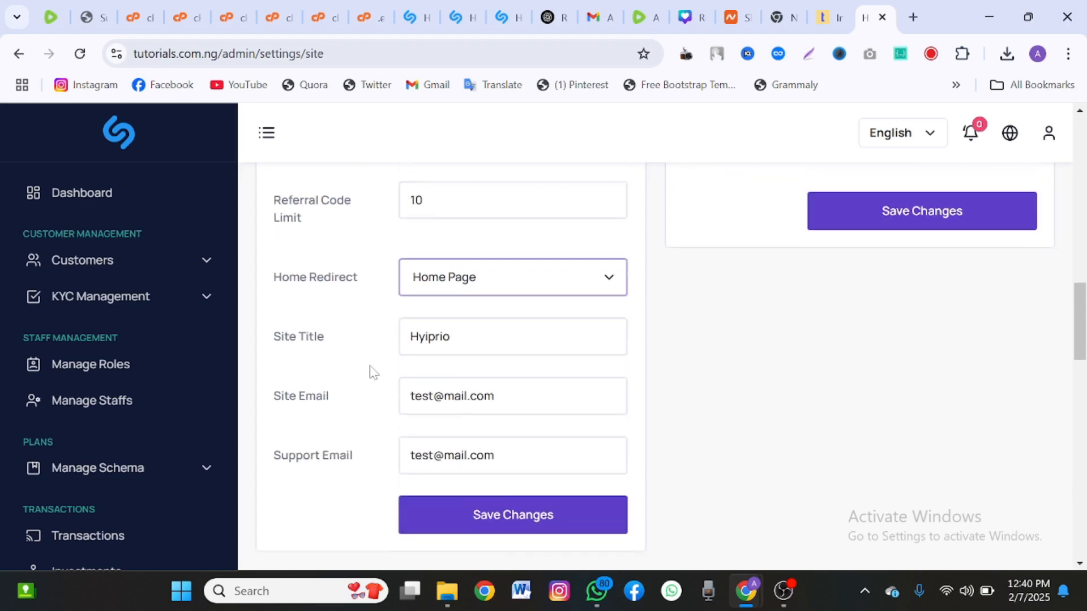
key(Tab)
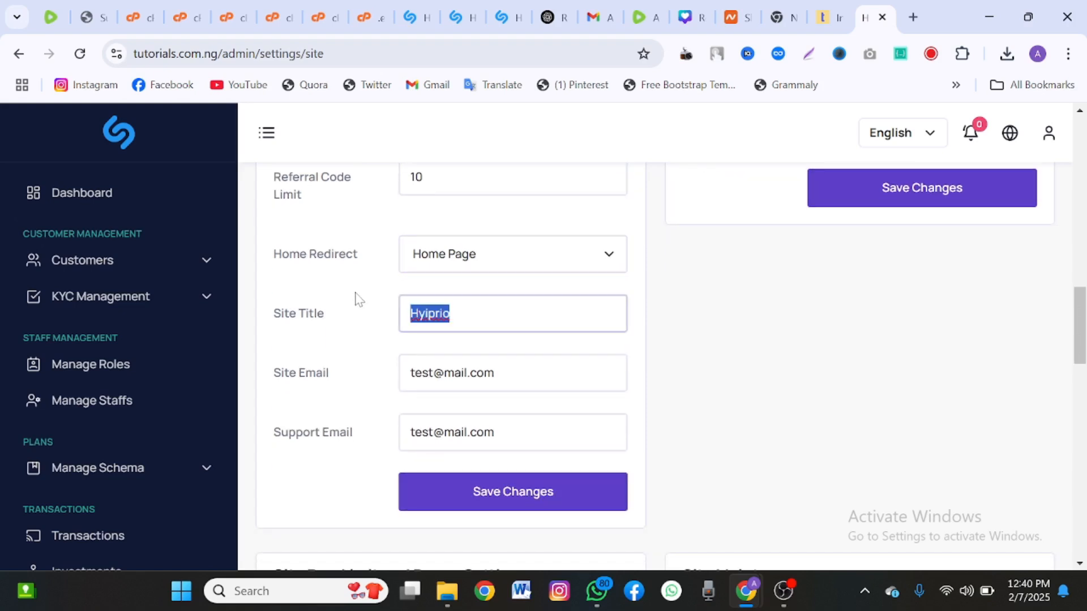
click(457, 373)
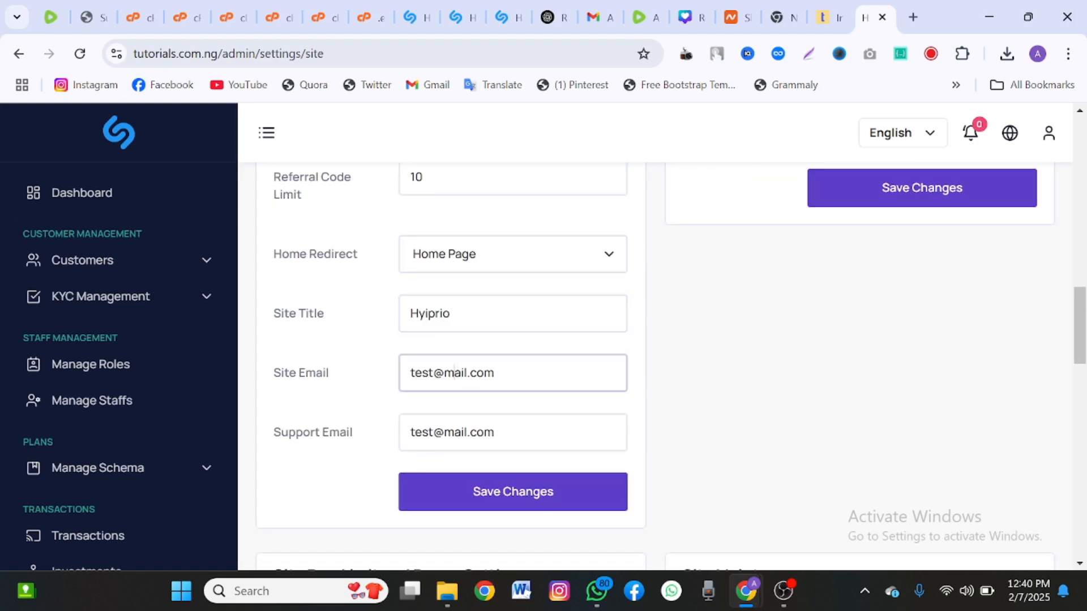
double_click(456, 373)
double_click(483, 432)
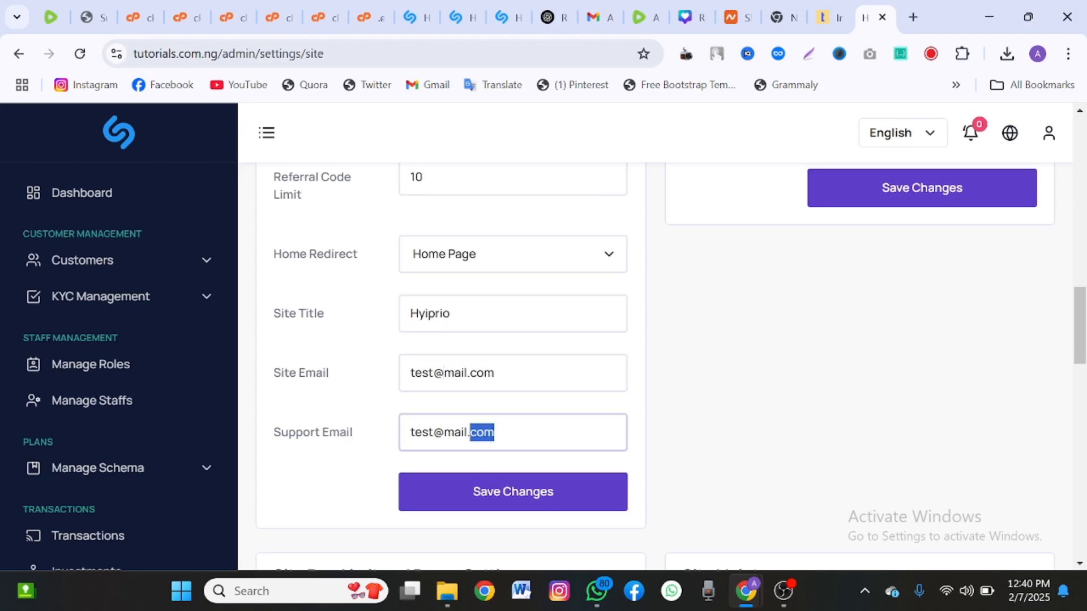
scroll(740, 347, up, 10)
scroll(740, 347, up, 5)
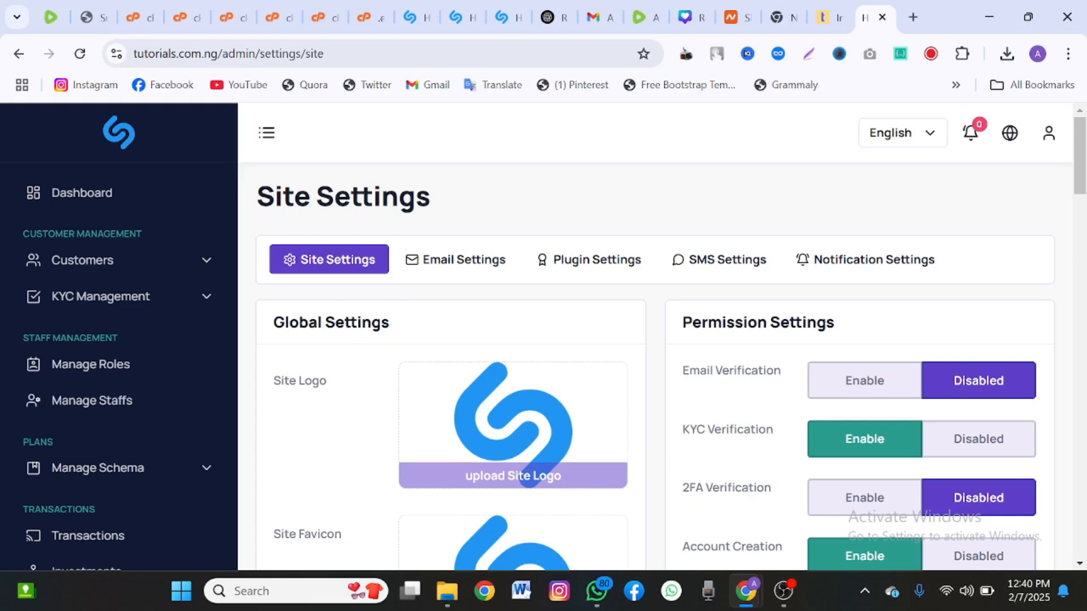
scroll(742, 346, down, 1)
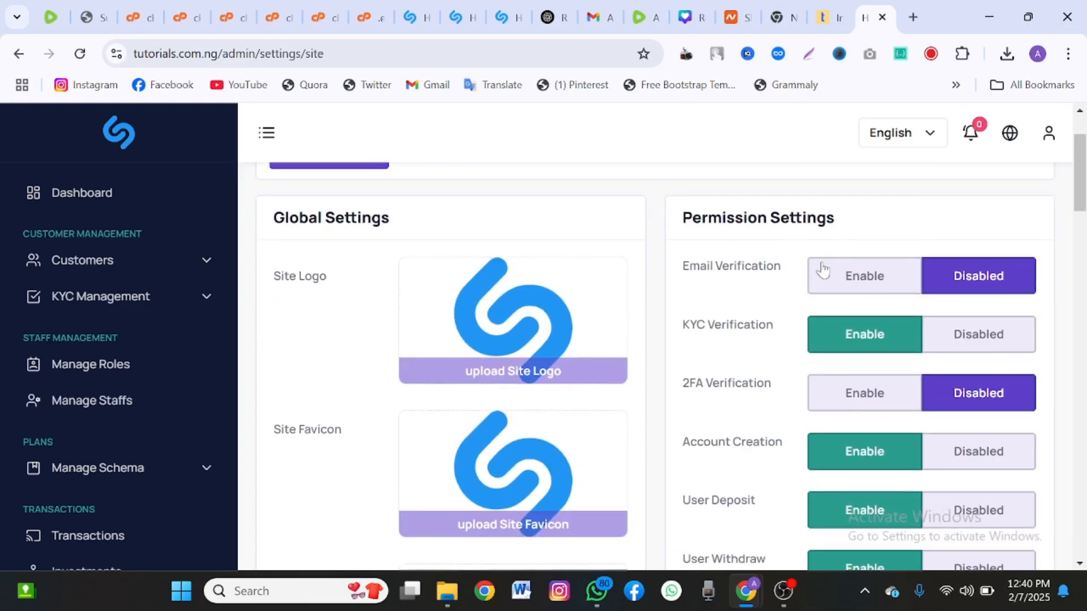
drag(737, 281, 891, 270)
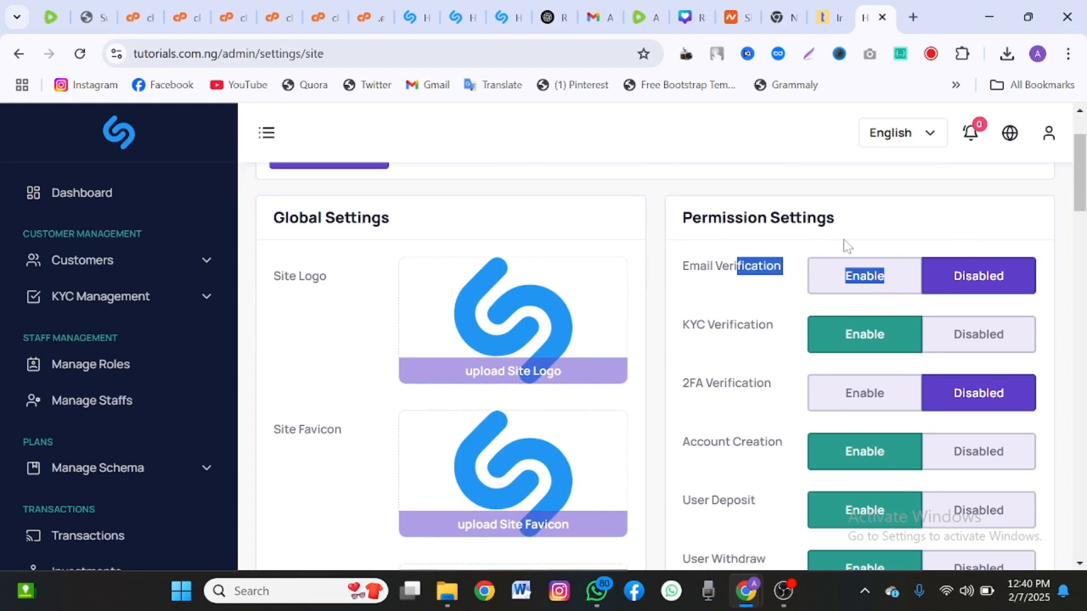
scroll(844, 245, up, 3)
scroll(844, 245, down, 1)
scroll(879, 305, down, 1)
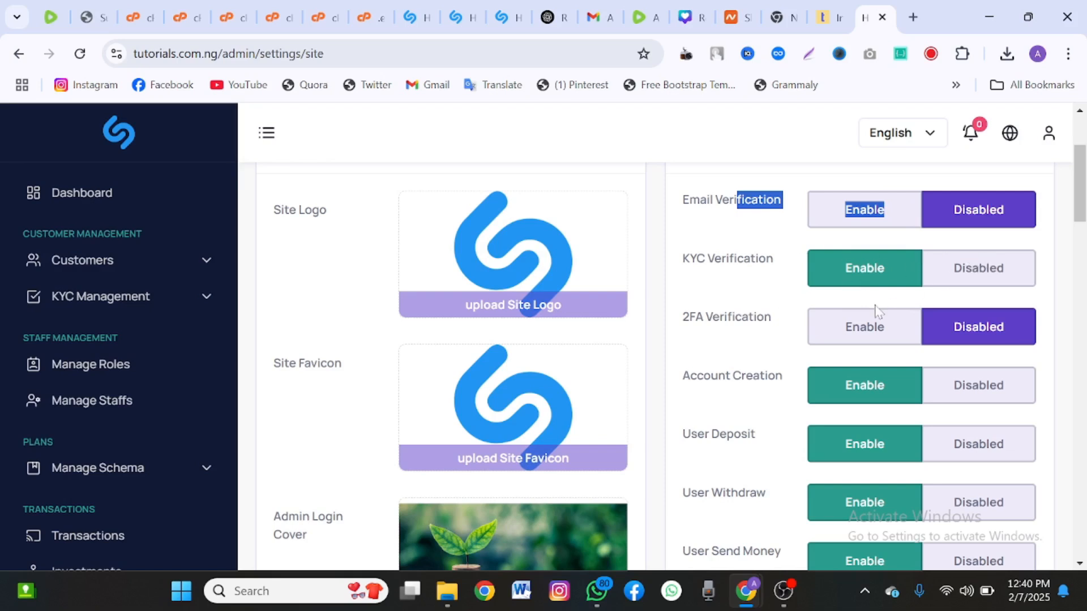
scroll(875, 306, down, 1)
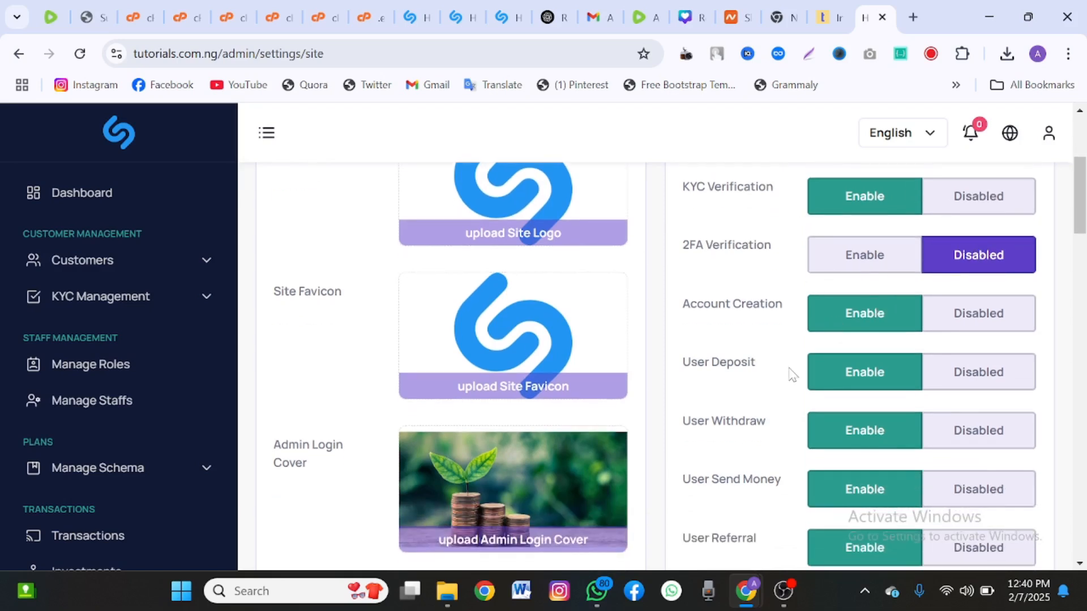
scroll(753, 444, down, 2)
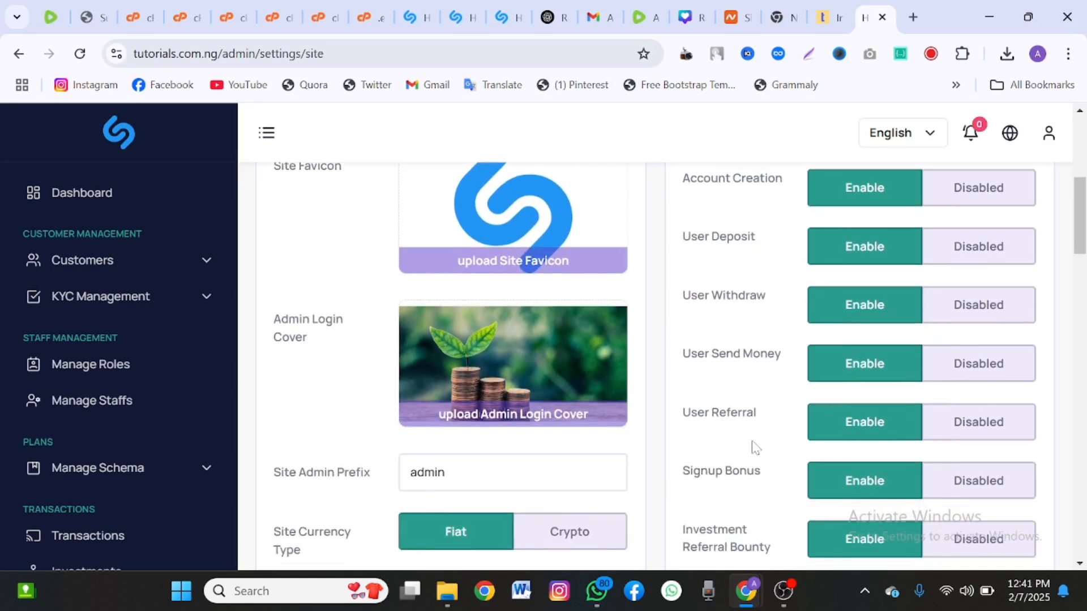
scroll(752, 444, down, 5)
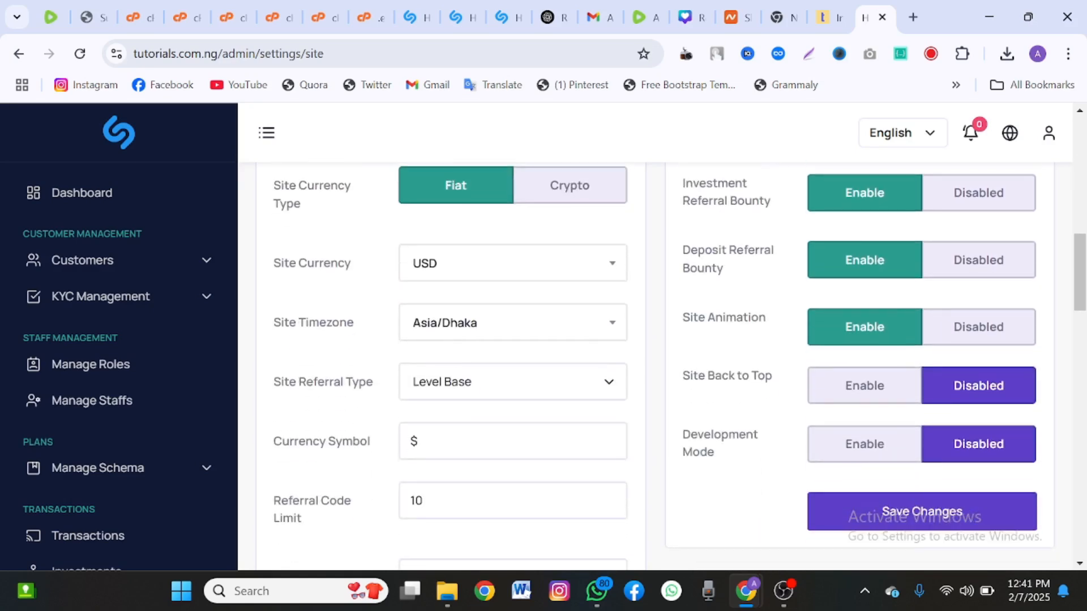
scroll(755, 447, down, 1)
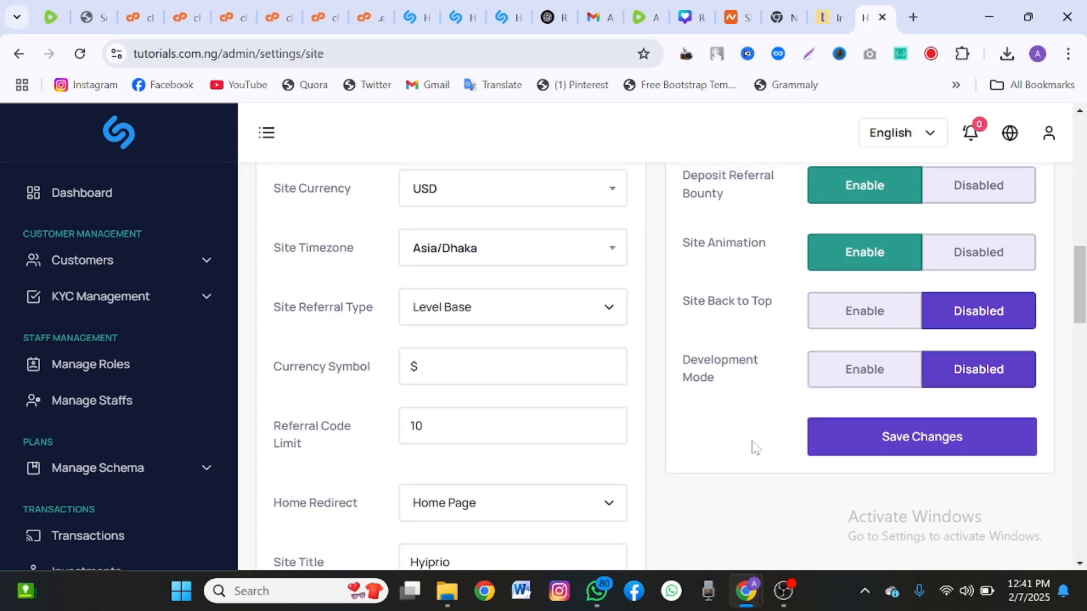
scroll(753, 445, up, 15)
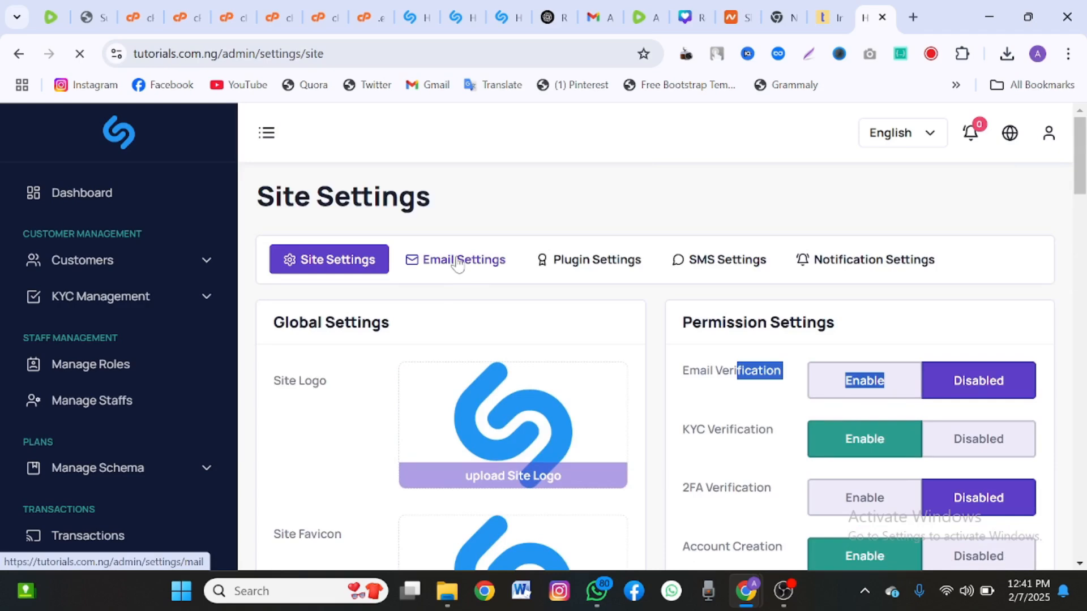
Review the SMTP configuration on the Email Settings page.
scroll(458, 264, down, 3)
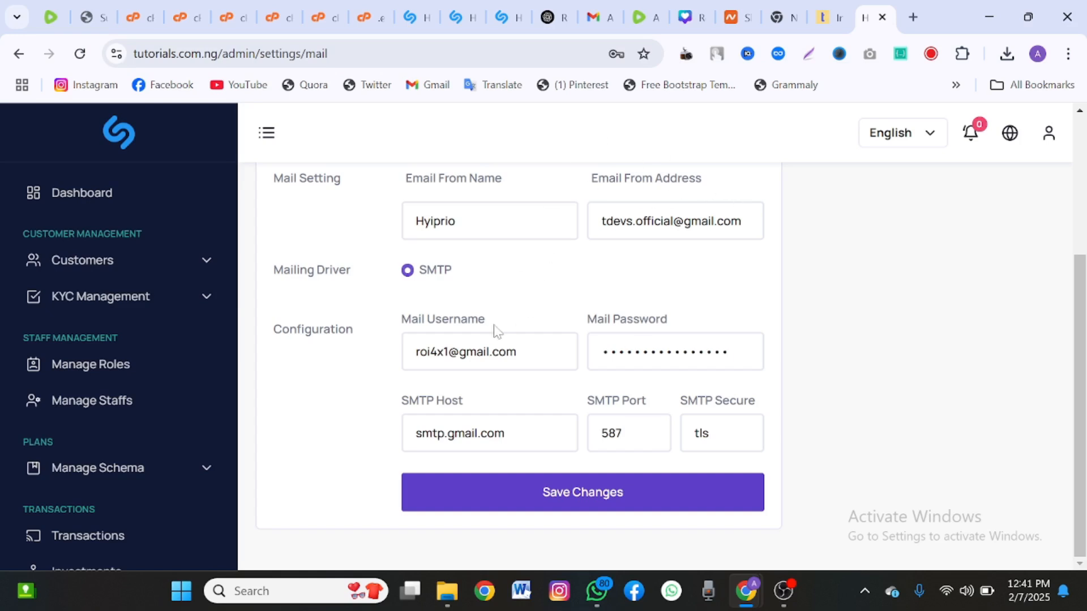
scroll(494, 331, up, 3)
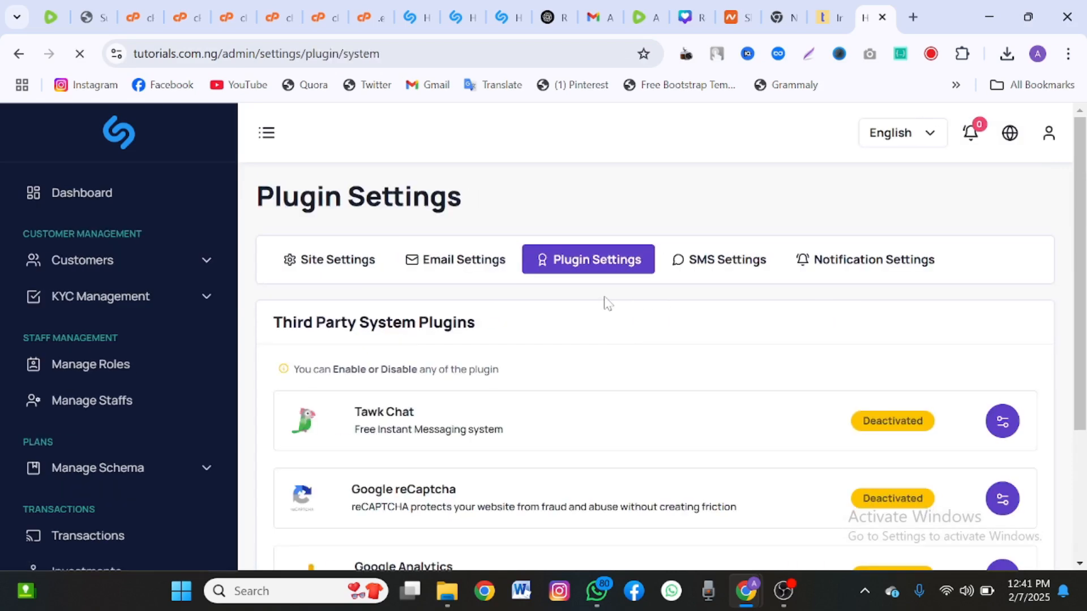
scroll(605, 303, down, 4)
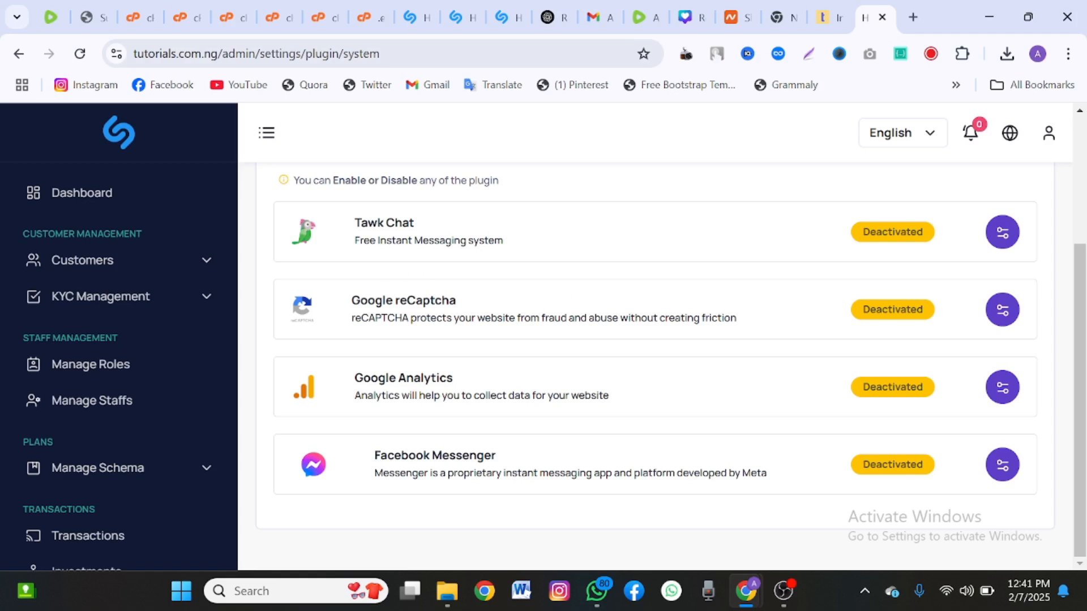
Go over the deactivated Tawk Chat, reCaptcha, Google Analytics and Facebook Messenger plugins.
drag(361, 223, 409, 223)
drag(356, 295, 488, 314)
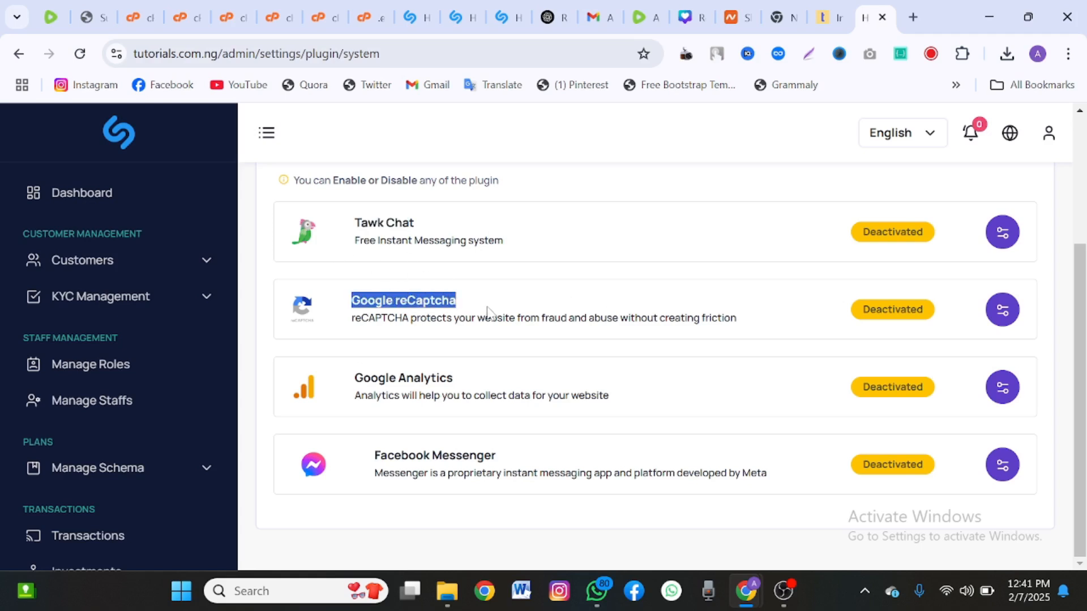
drag(355, 378, 446, 379)
scroll(410, 481, up, 3)
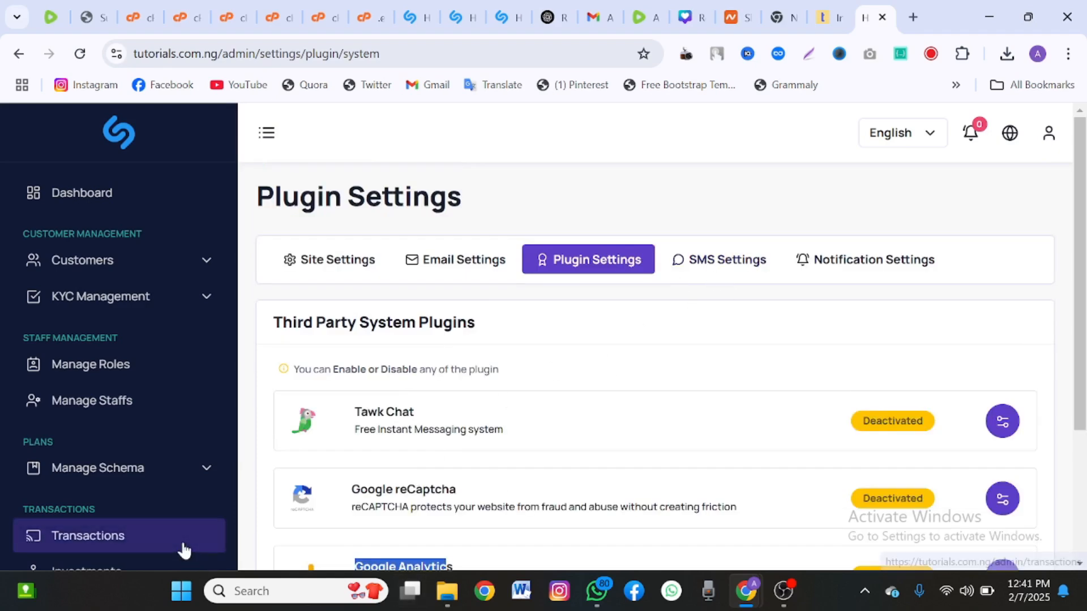
scroll(181, 547, down, 10)
scroll(182, 542, down, 2)
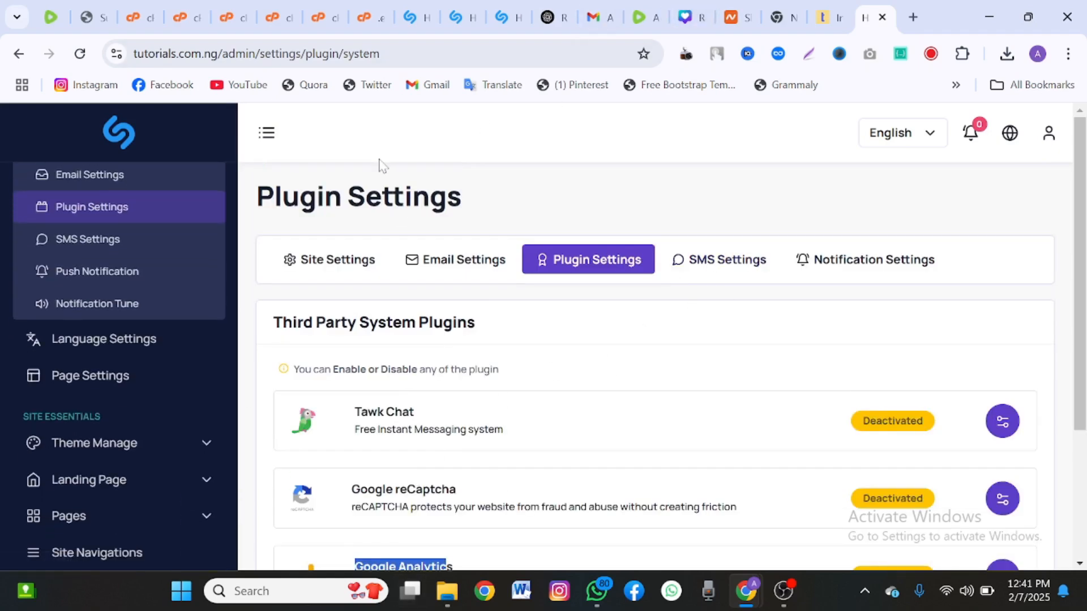
scroll(185, 223, up, 8)
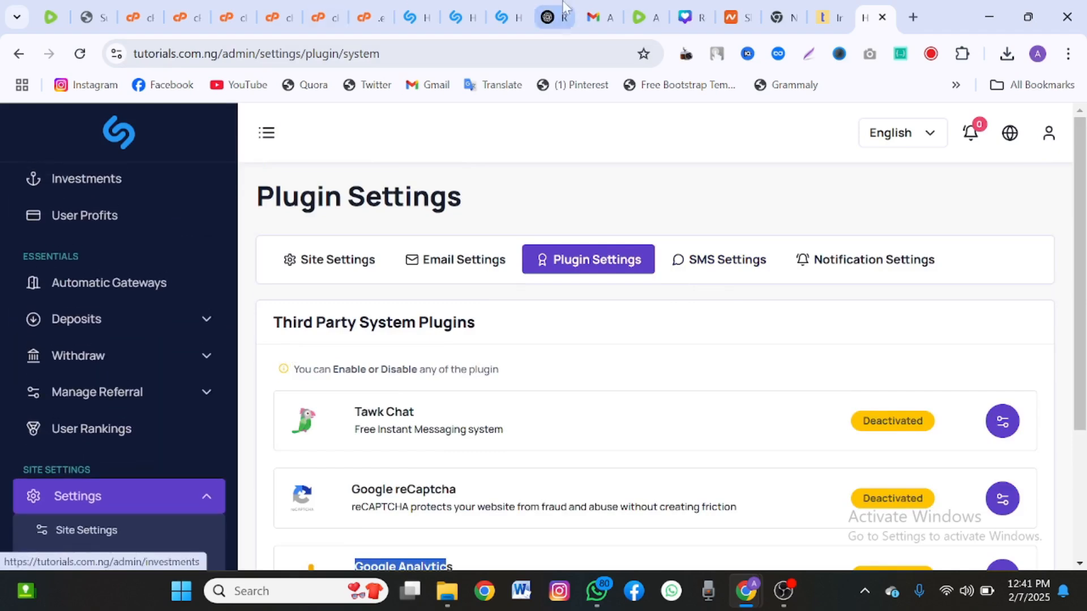
Return to the user dashboard and check the balances and the 8 USD Signup Bonus transaction.
click(411, 17)
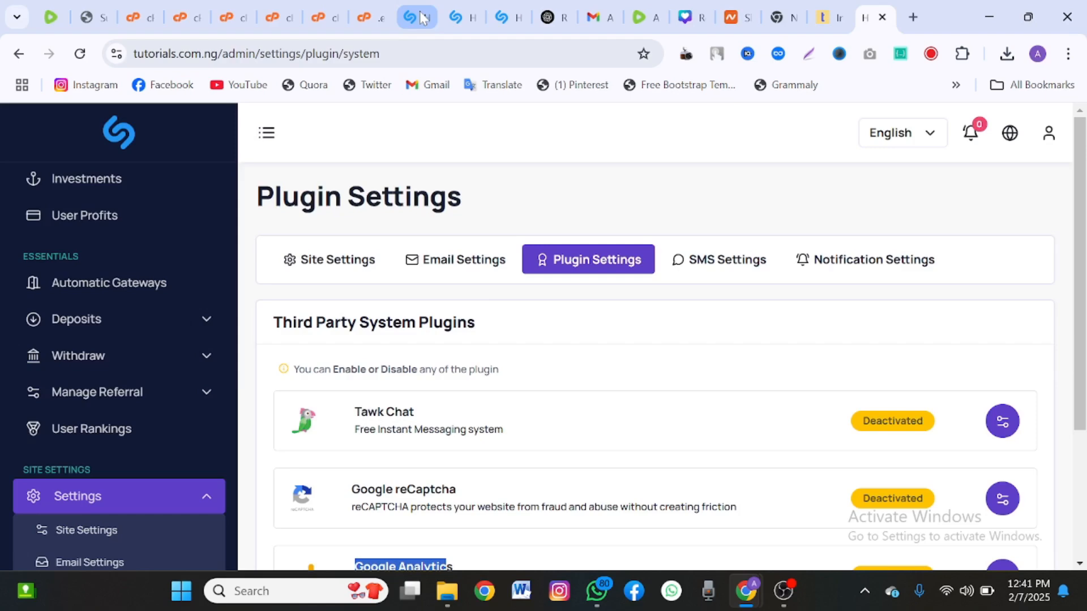
scroll(553, 290, down, 6)
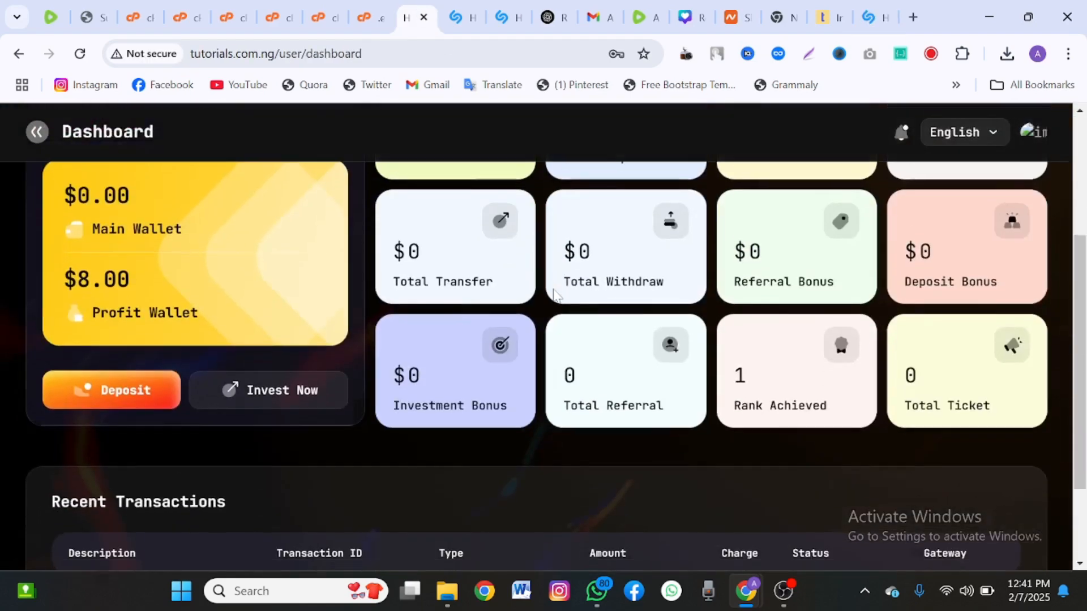
scroll(554, 294, up, 6)
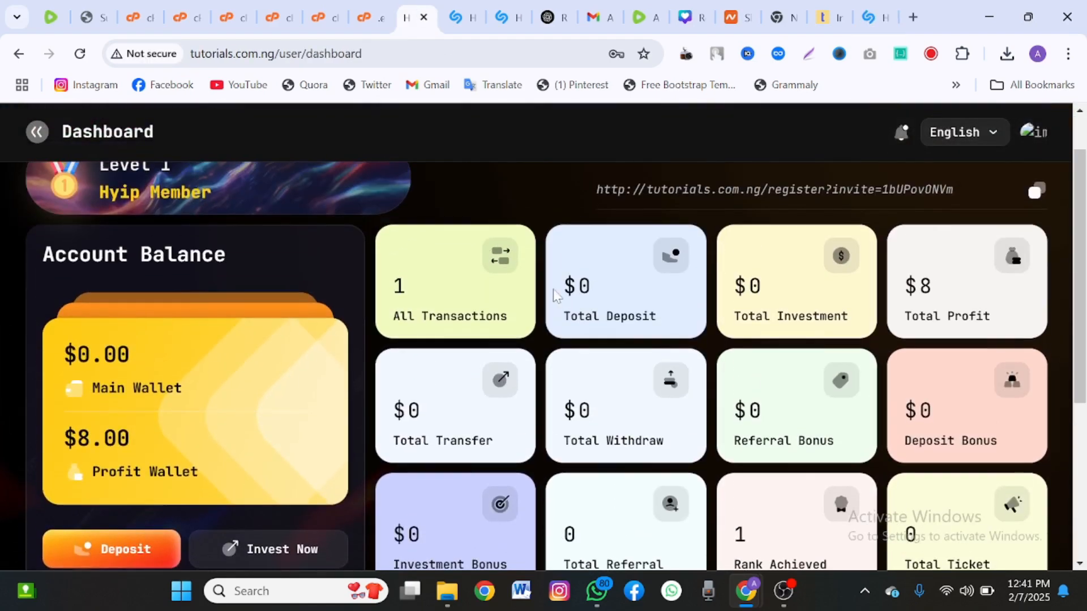
scroll(555, 294, down, 6)
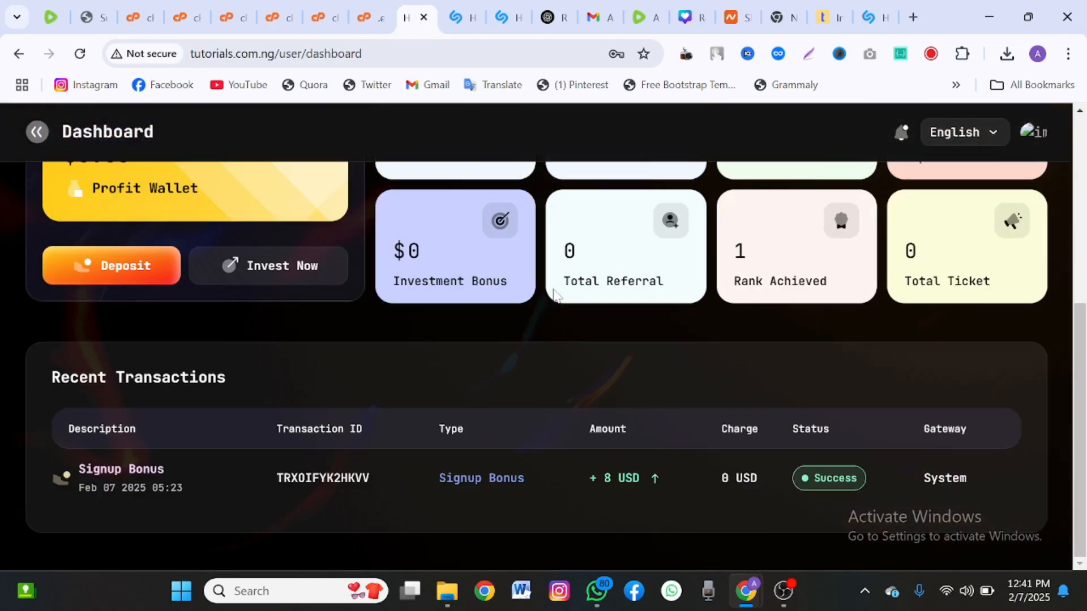
scroll(554, 294, up, 6)
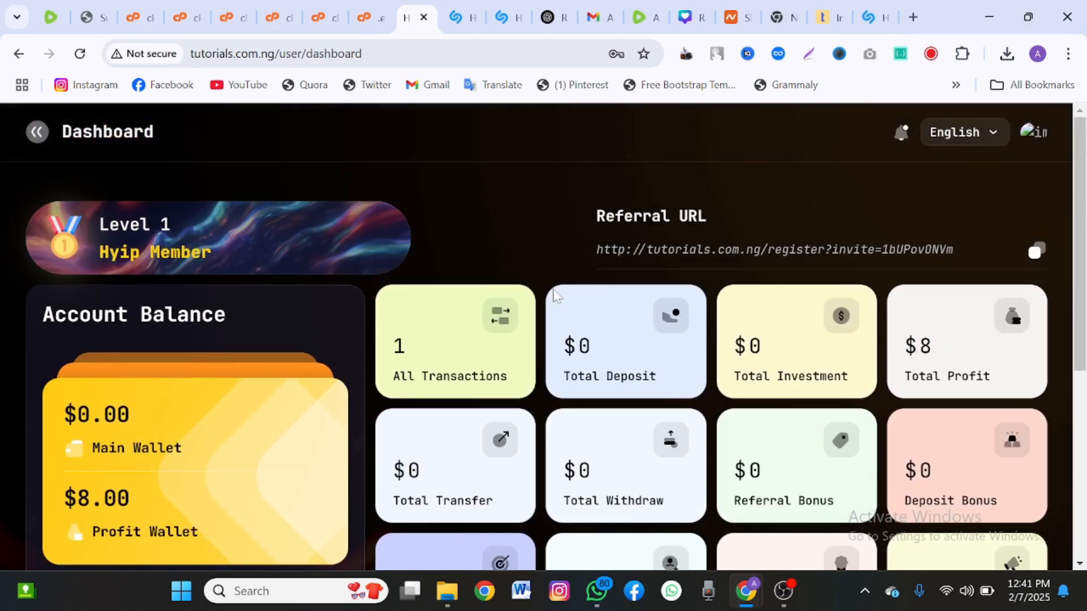